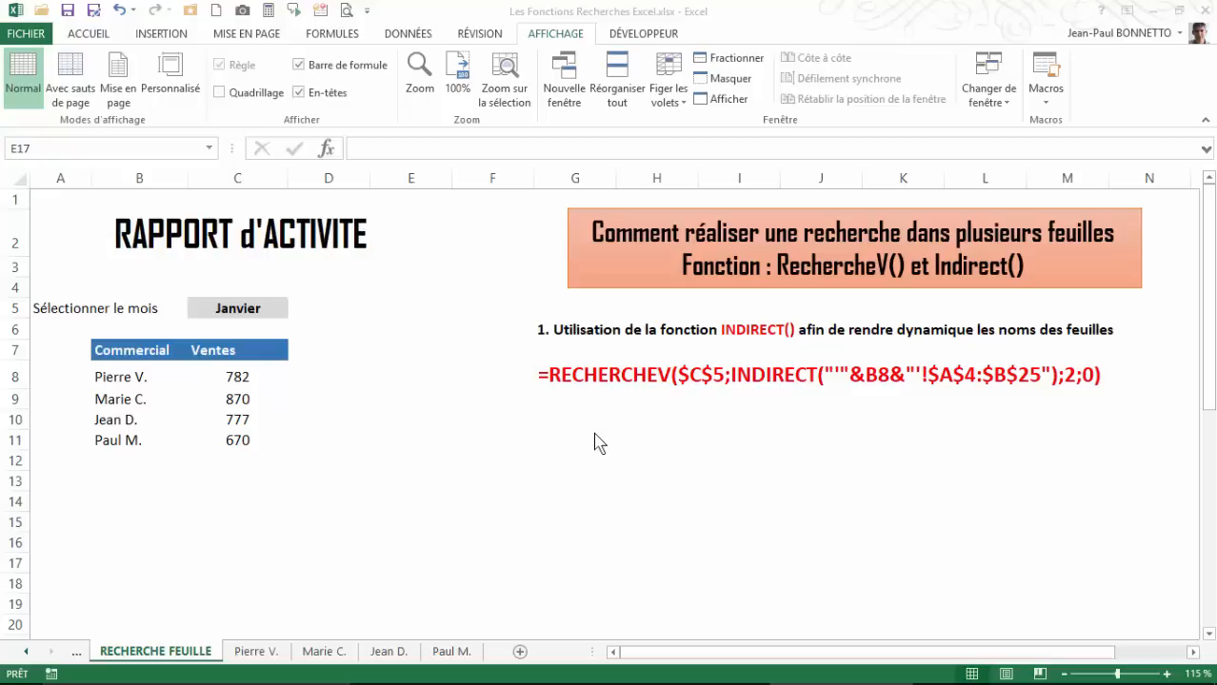
Compare the first salesperson row of the report with the monthly sales tables on the four salesperson sheets.
left_click(240, 379)
left_click(228, 378)
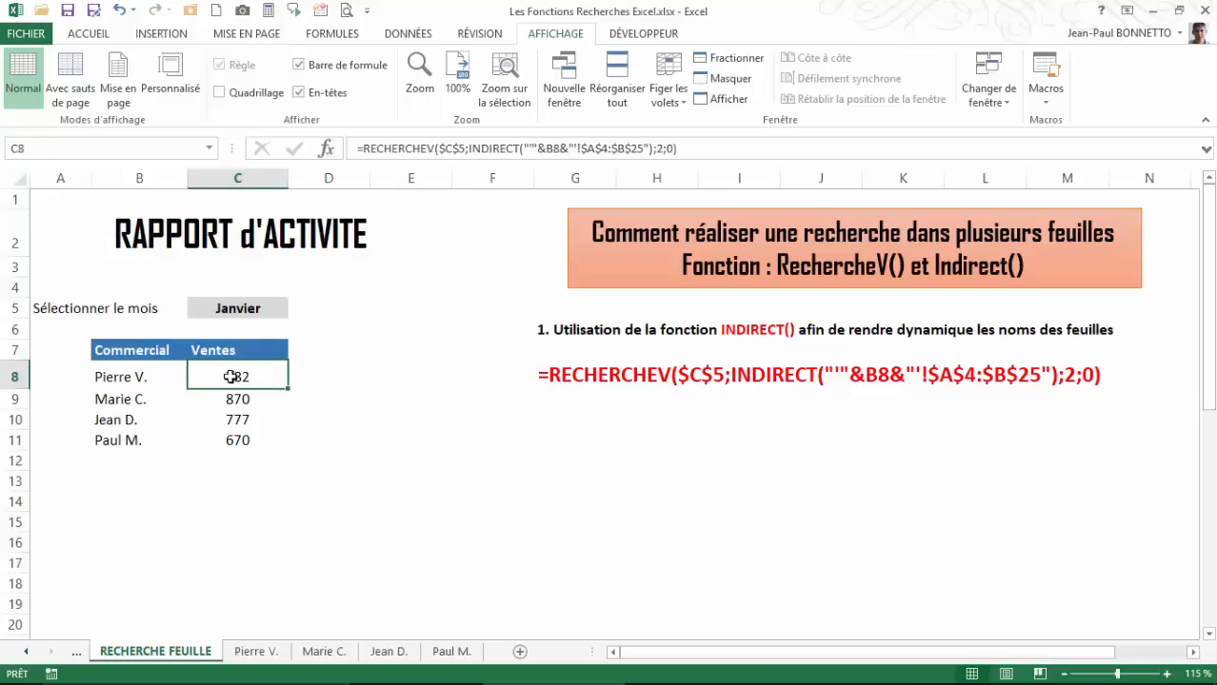
left_click(135, 378)
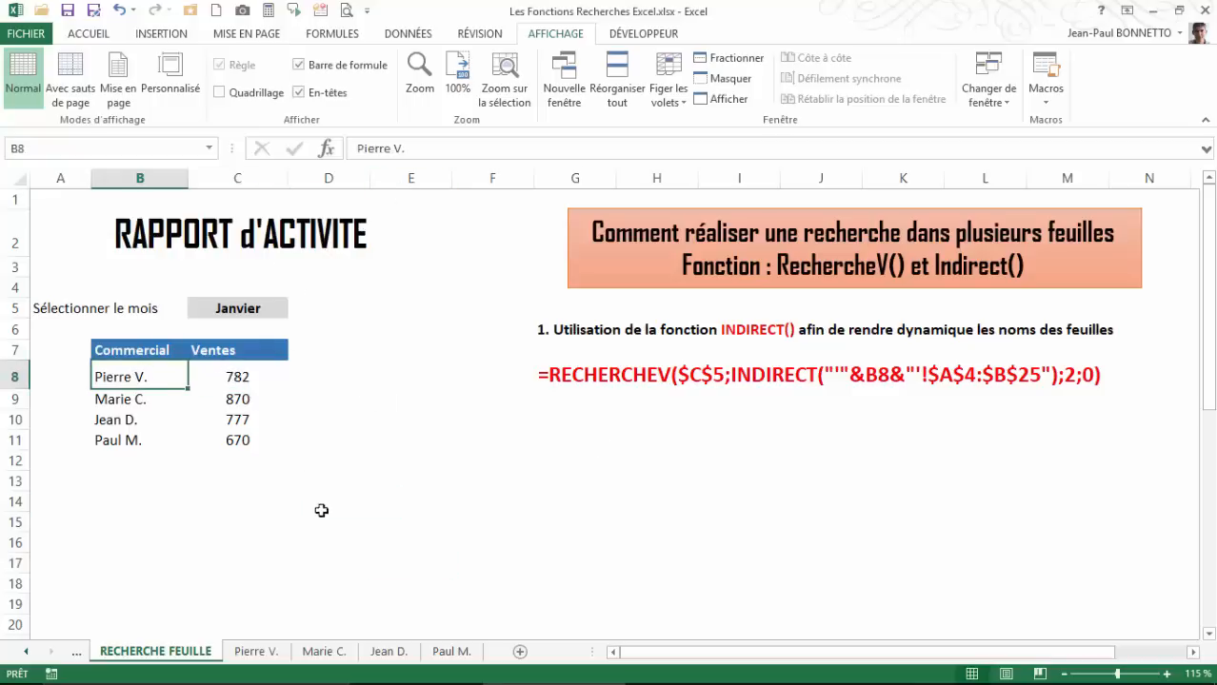
left_click(257, 654)
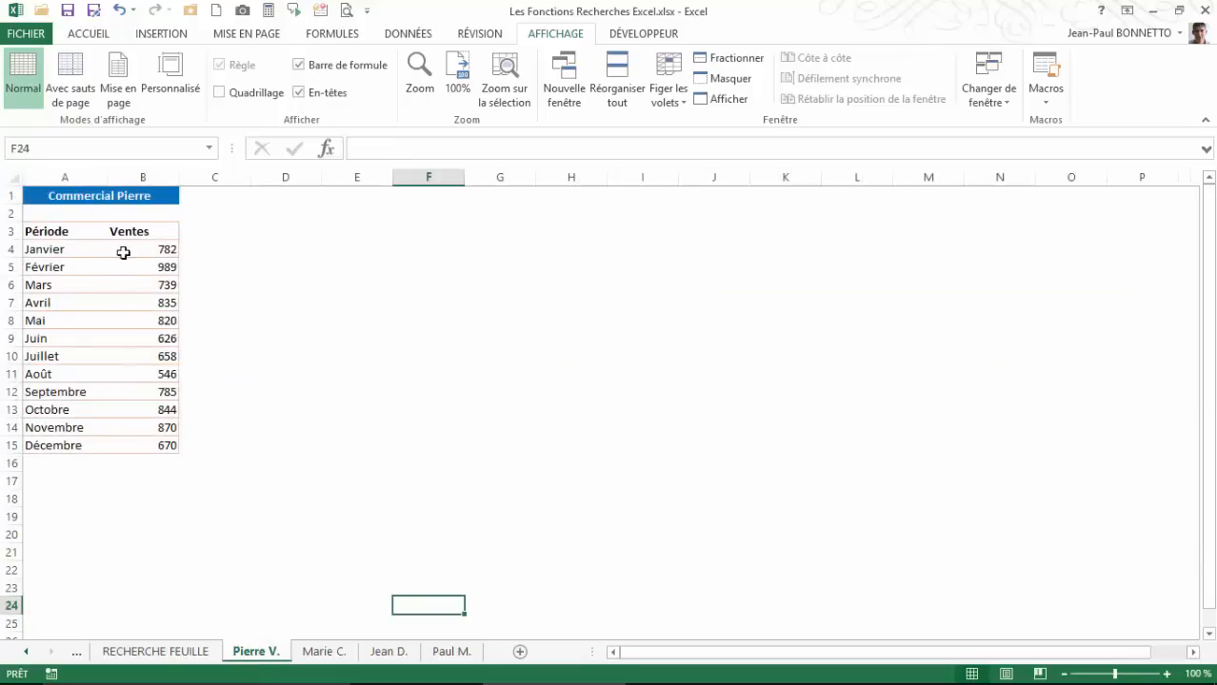
left_click(326, 653)
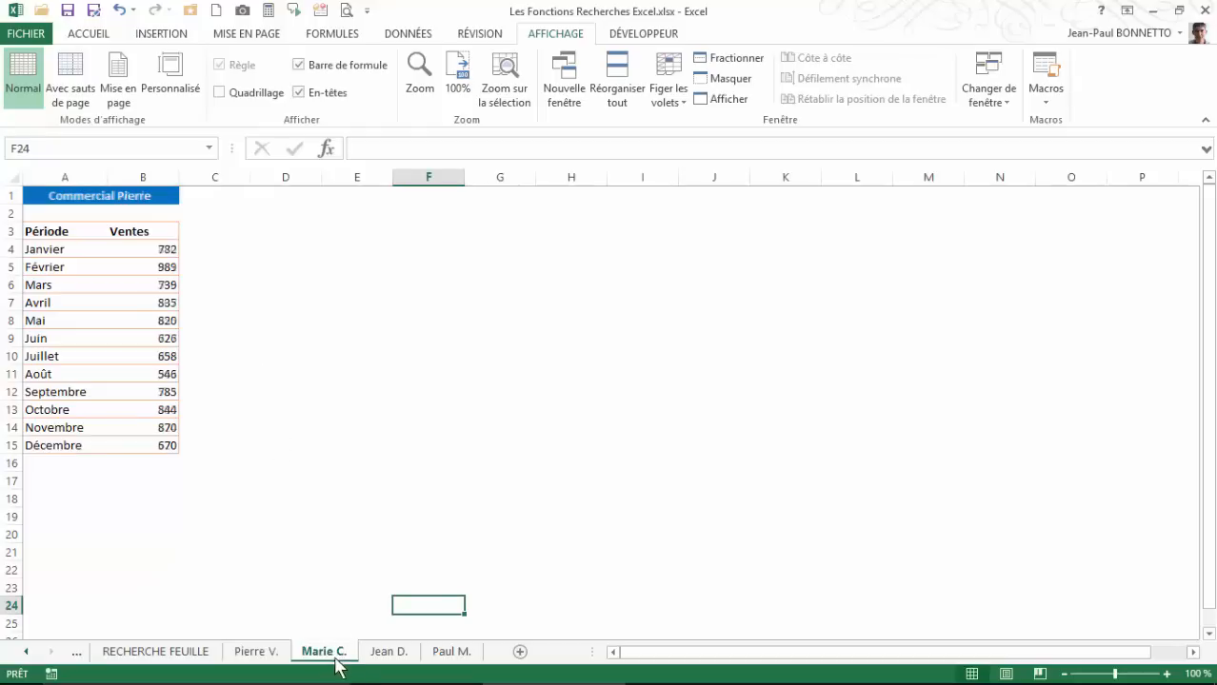
left_click(390, 654)
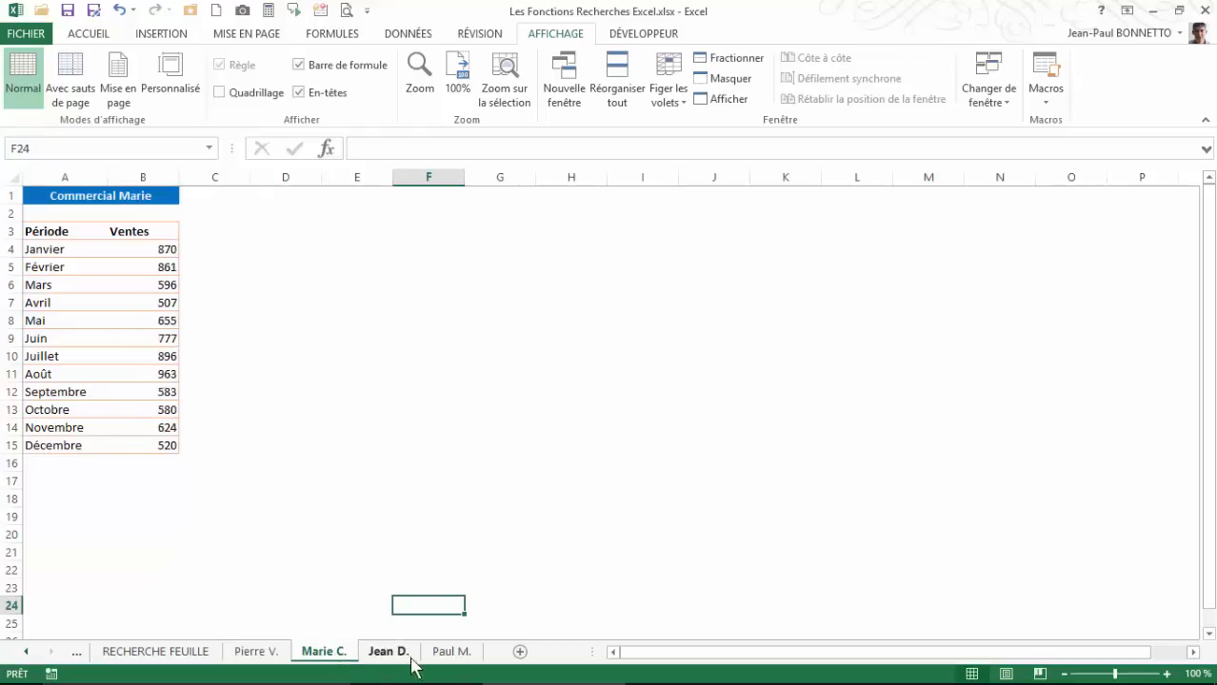
left_click(440, 653)
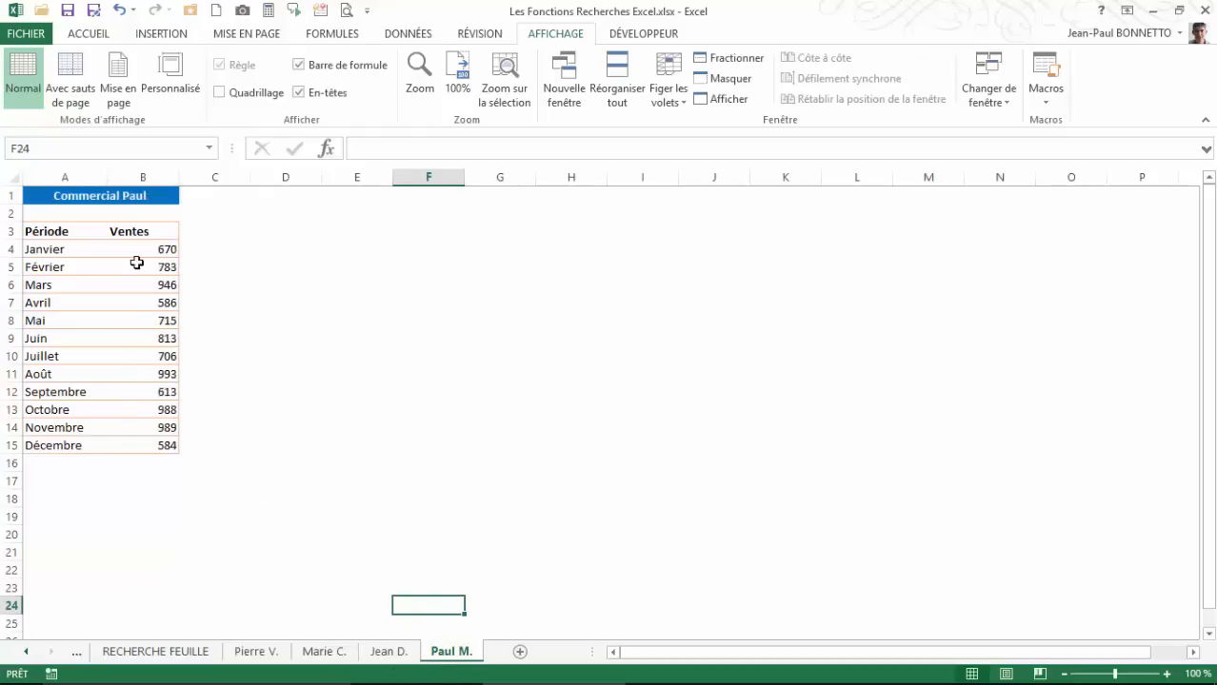
left_click(135, 266)
left_click(379, 654)
left_click(338, 654)
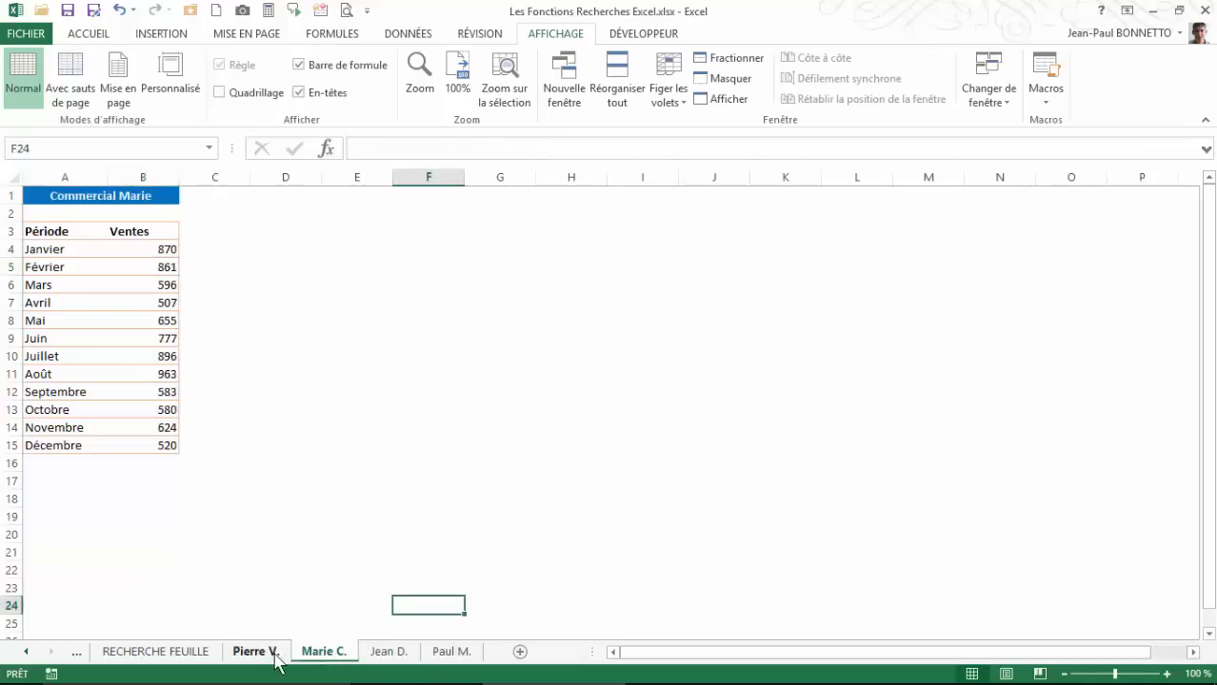
left_click(273, 654)
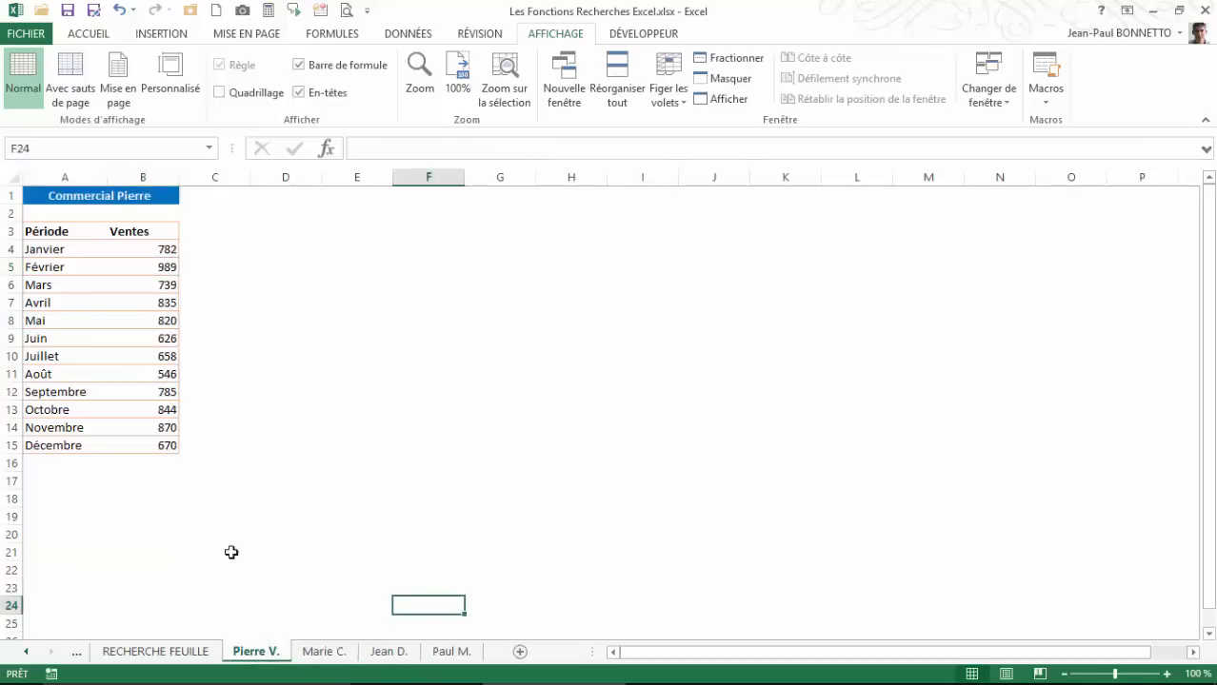
left_click(195, 655)
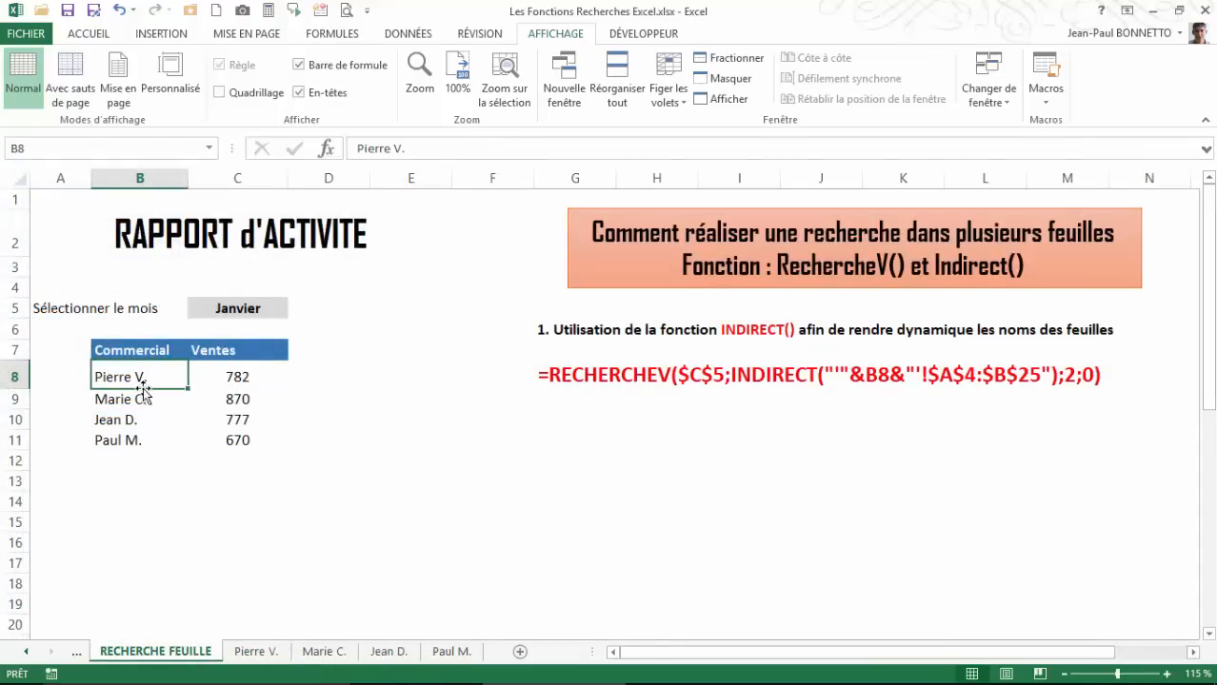
Examine the sales formulas for all four salespeople in C8:C11 of the RECHERCHE FEUILLE sheet.
left_click(238, 377)
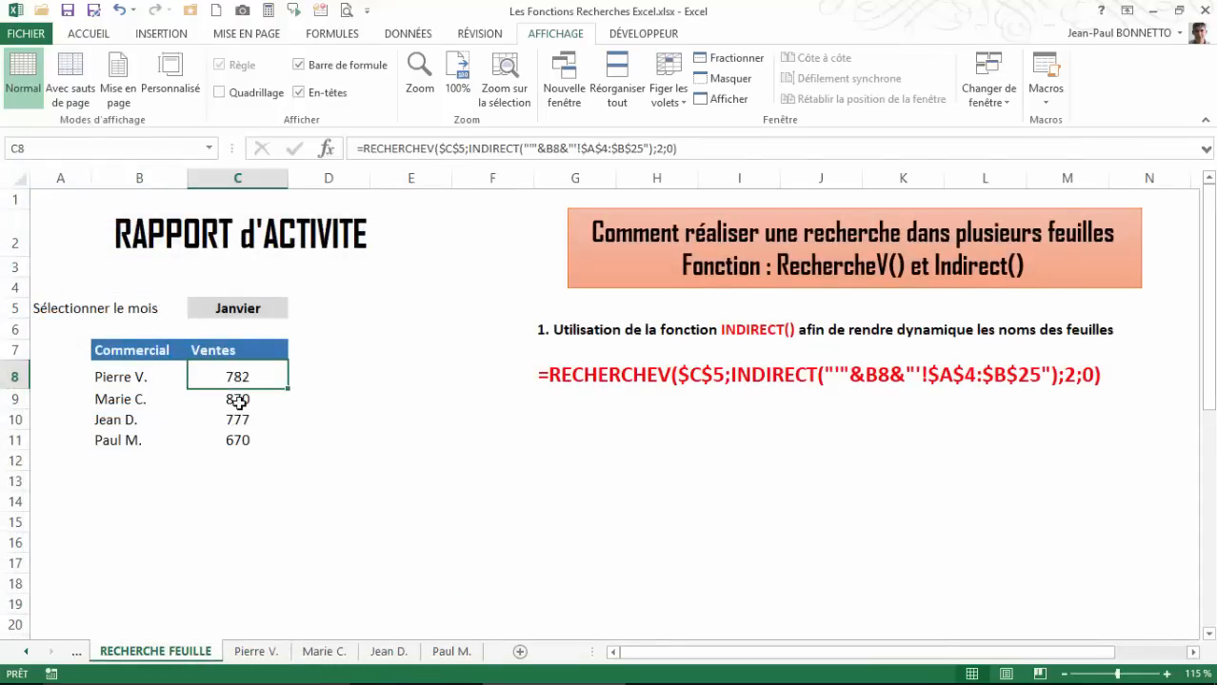
left_click(237, 399)
left_click(237, 420)
left_click(236, 440)
left_click(234, 399)
left_click(236, 376)
Set the report month in cell C5 to Mars.
left_click(271, 305)
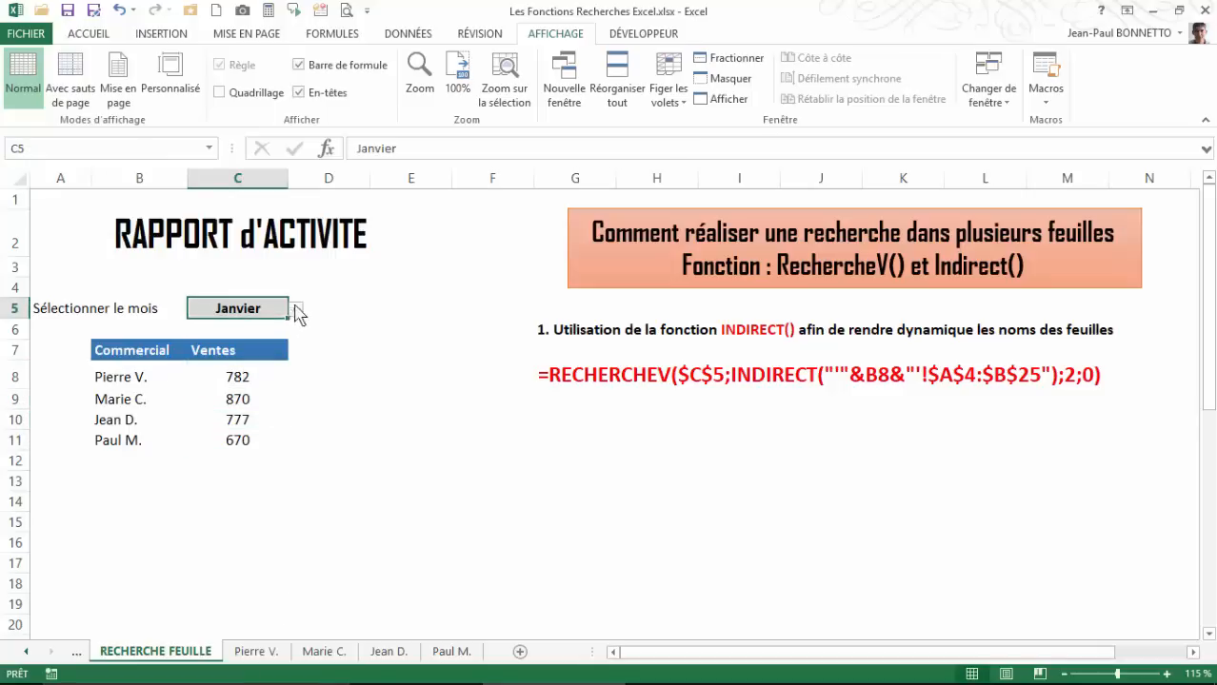
left_click(296, 309)
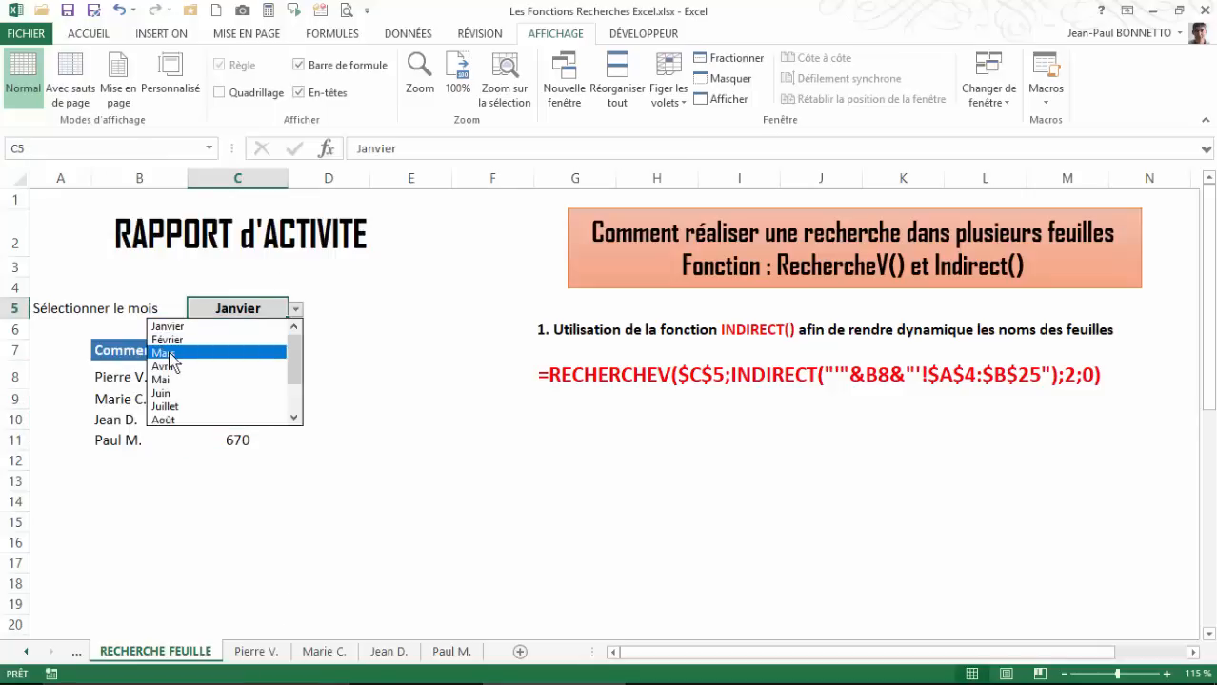
key("Escape")
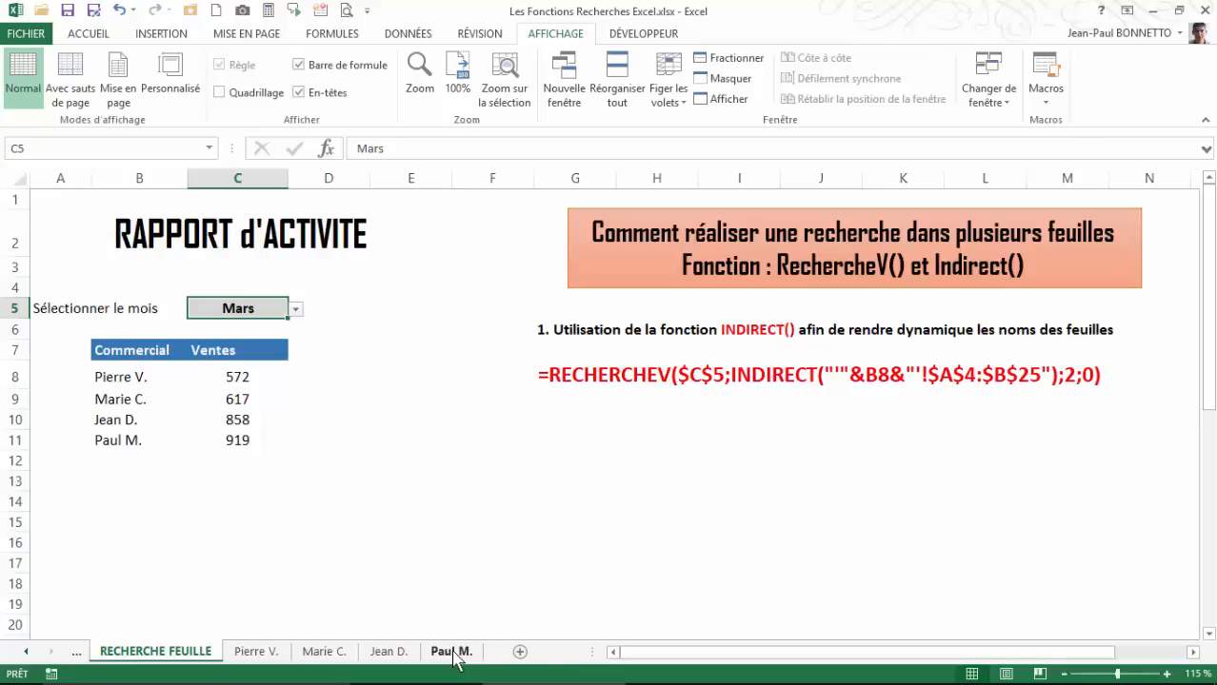
Compare the salesperson names in B8:B11 with the names of the corresponding sheets.
left_click_drag(133, 376, 139, 441)
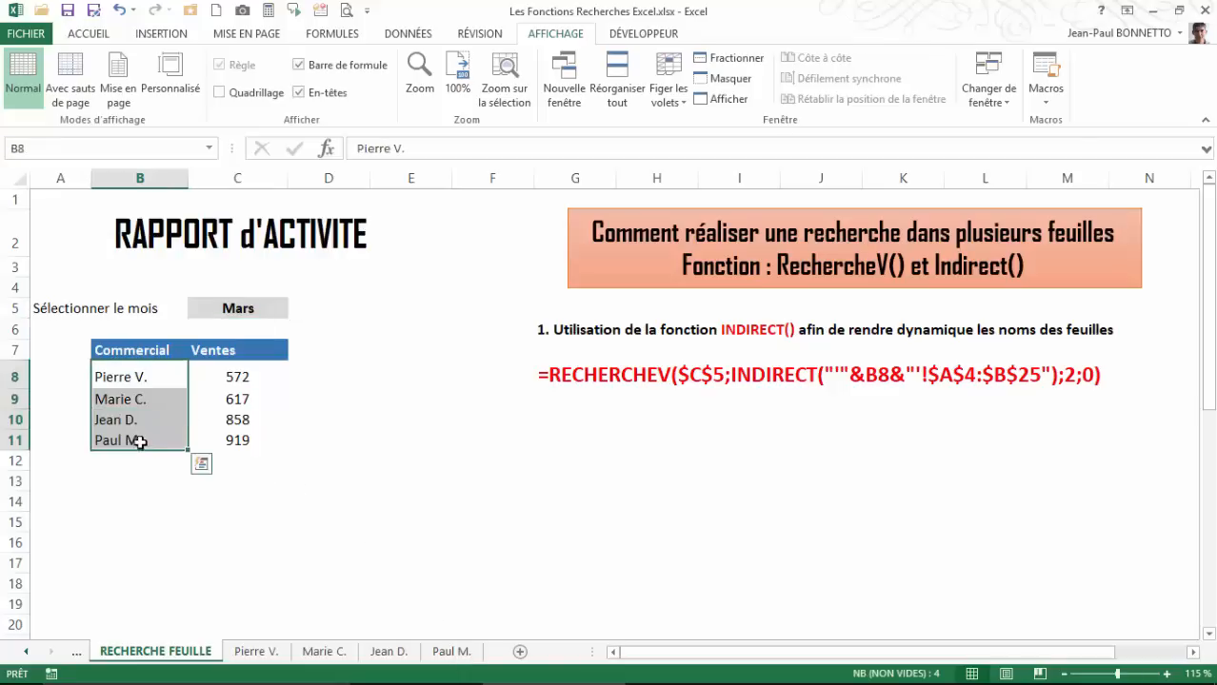
left_click(125, 378)
key("Down")
key("Down")
key("Down")
key("Down")
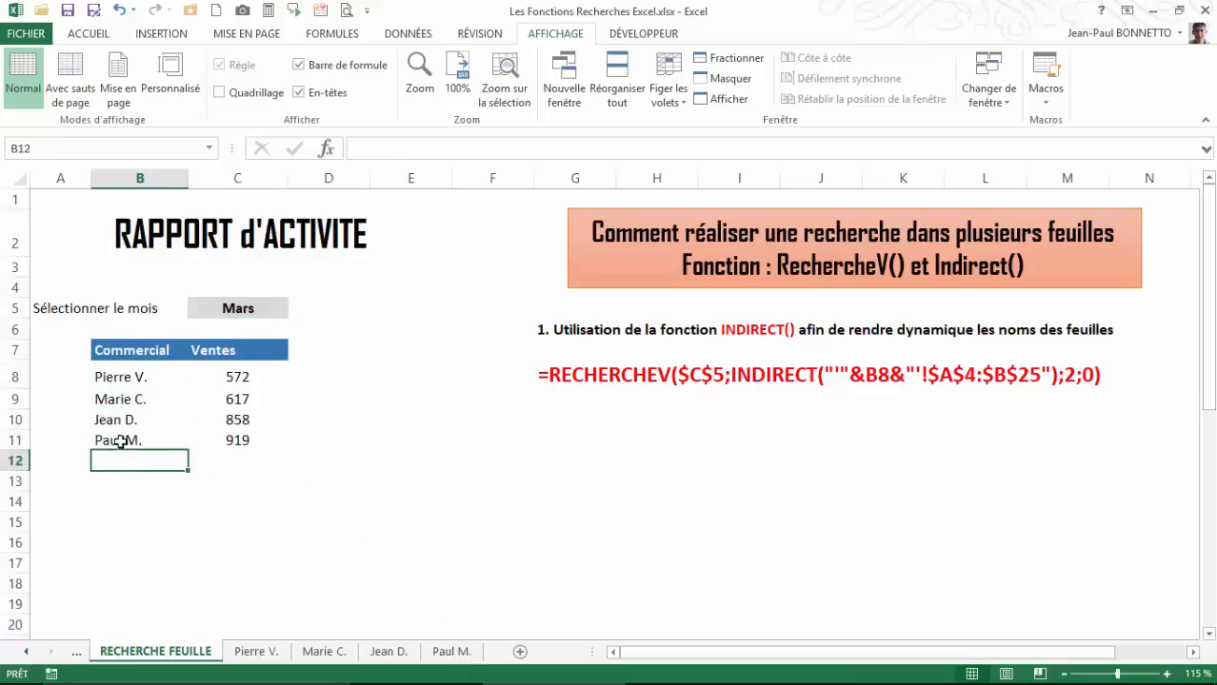
left_click(120, 441)
left_click(121, 396)
left_click(124, 377)
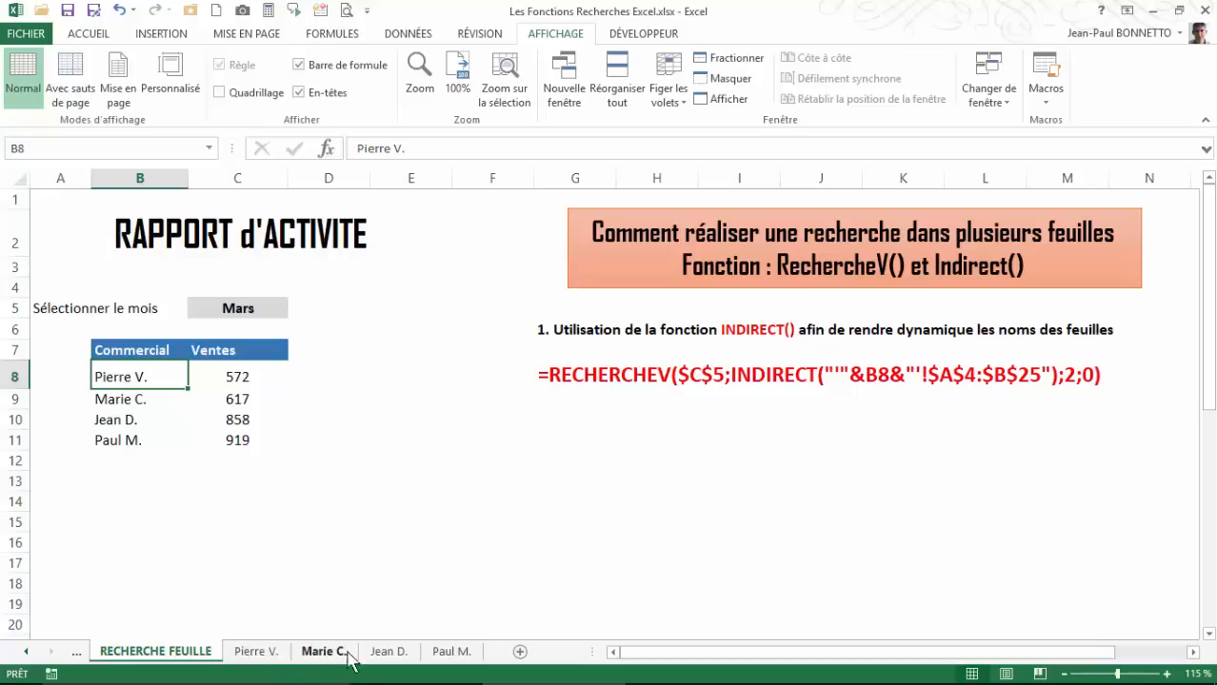
left_click(135, 400)
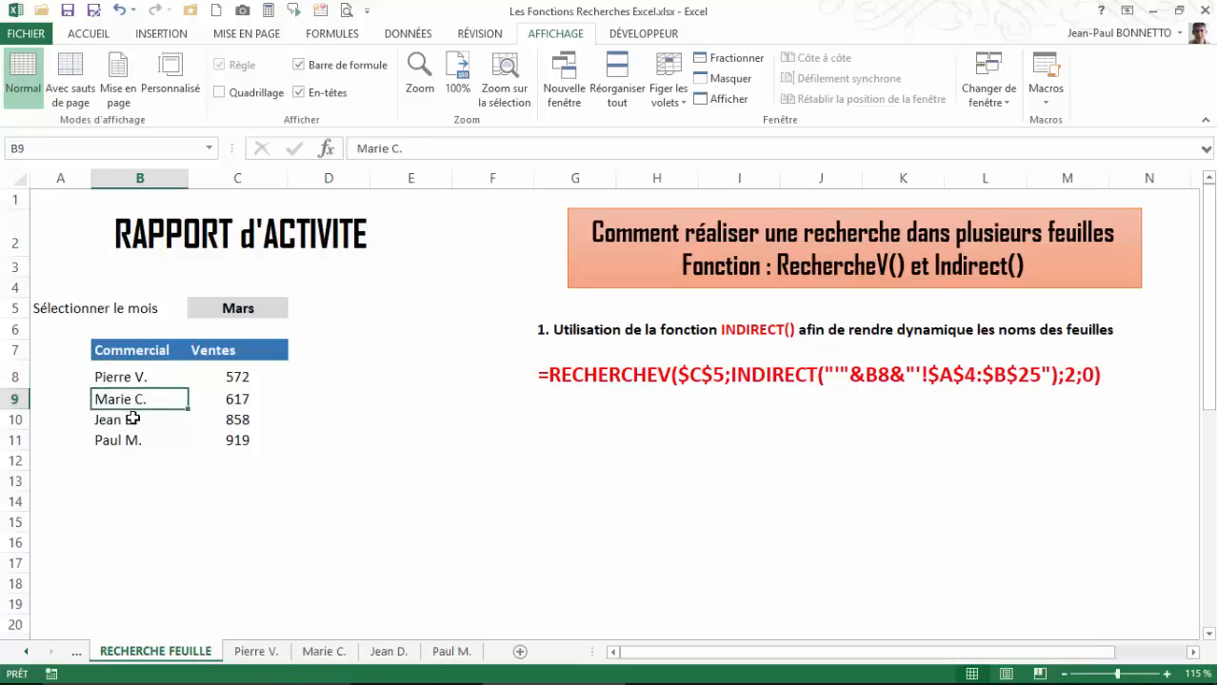
left_click(132, 419)
left_click(116, 440)
left_click(114, 420)
left_click(129, 377)
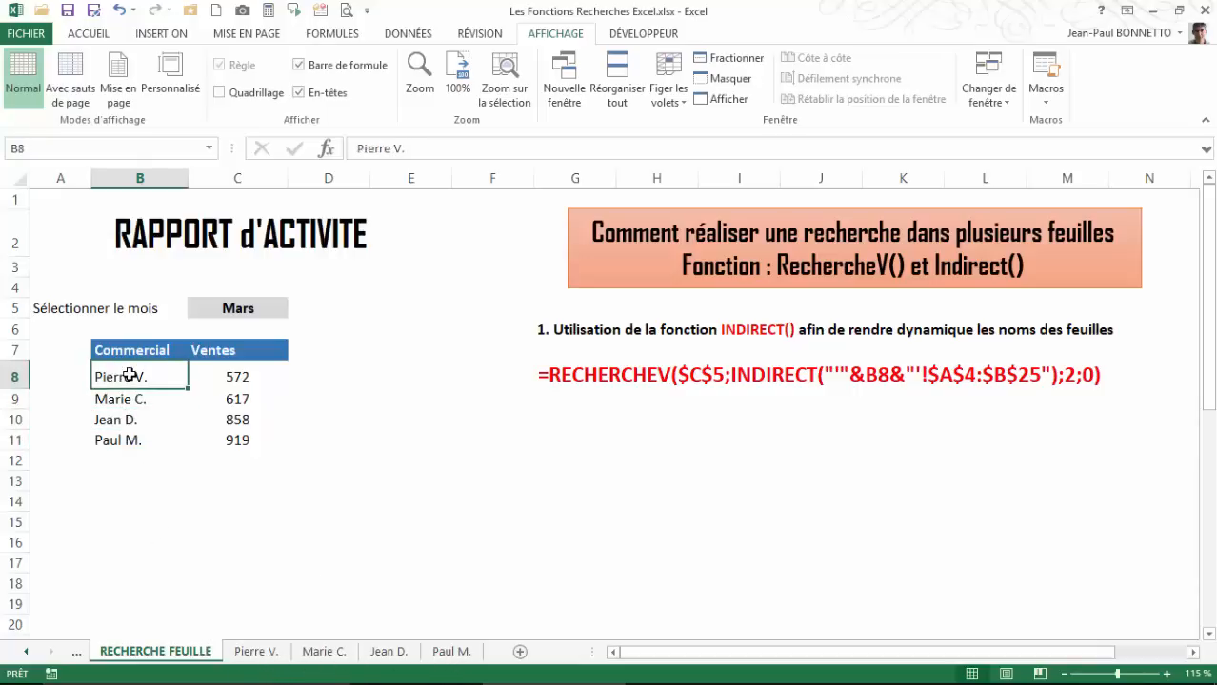
left_click_drag(130, 377, 127, 436)
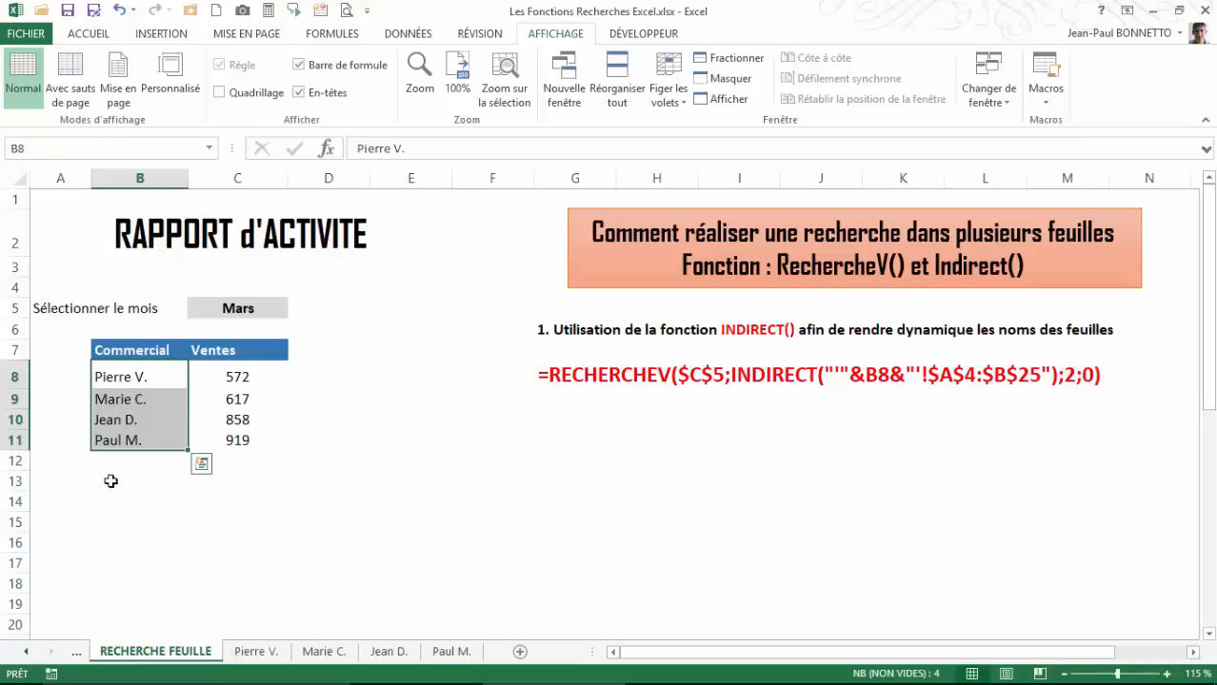
left_click(137, 403)
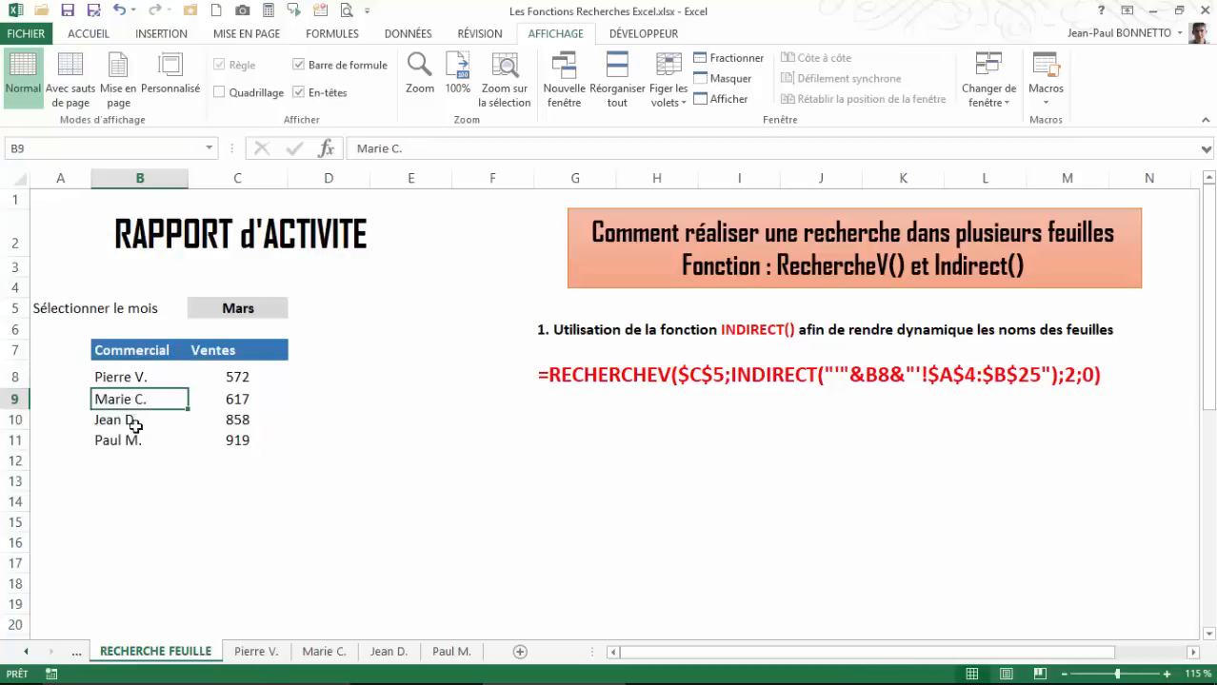
left_click(132, 454)
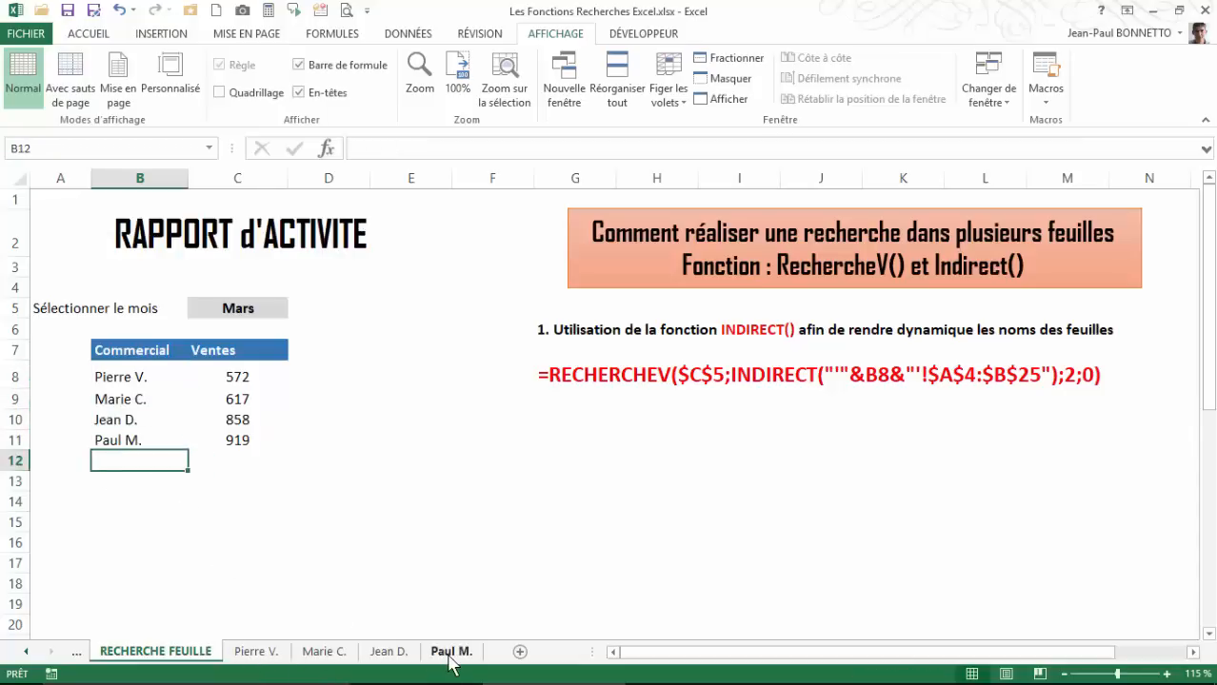
left_click(128, 376)
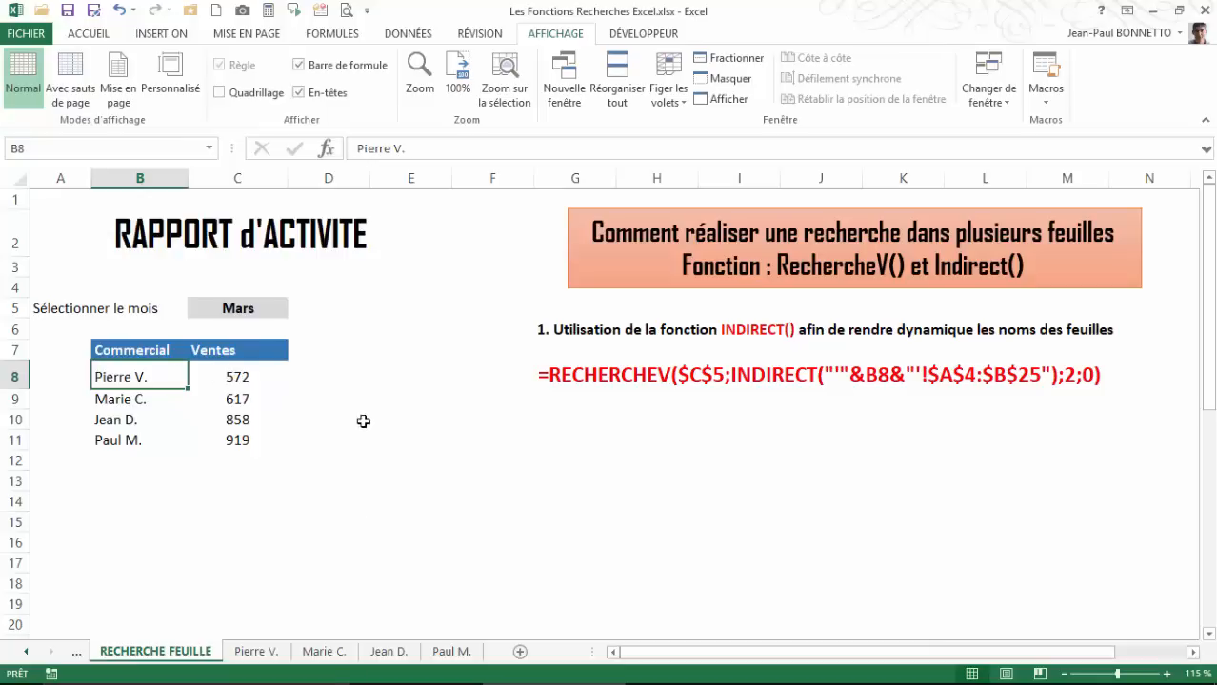
Set the report month in cell C5 to Mai.
left_click(354, 374)
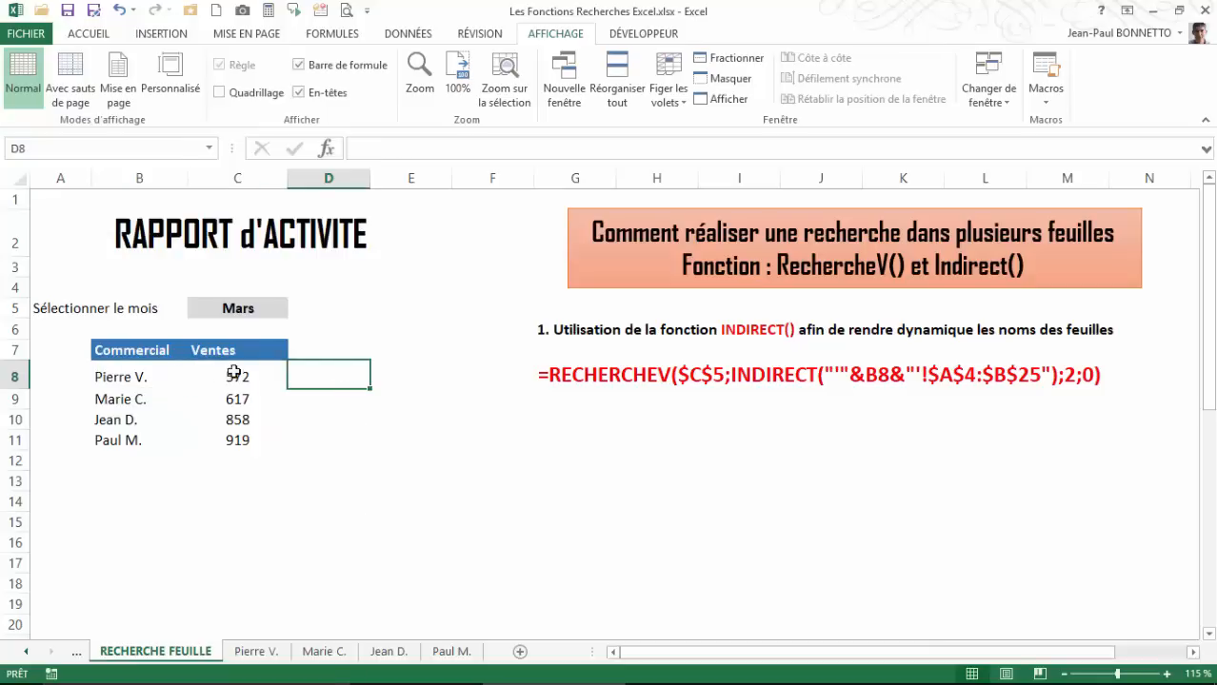
left_click(278, 383)
left_click(266, 312)
left_click(295, 308)
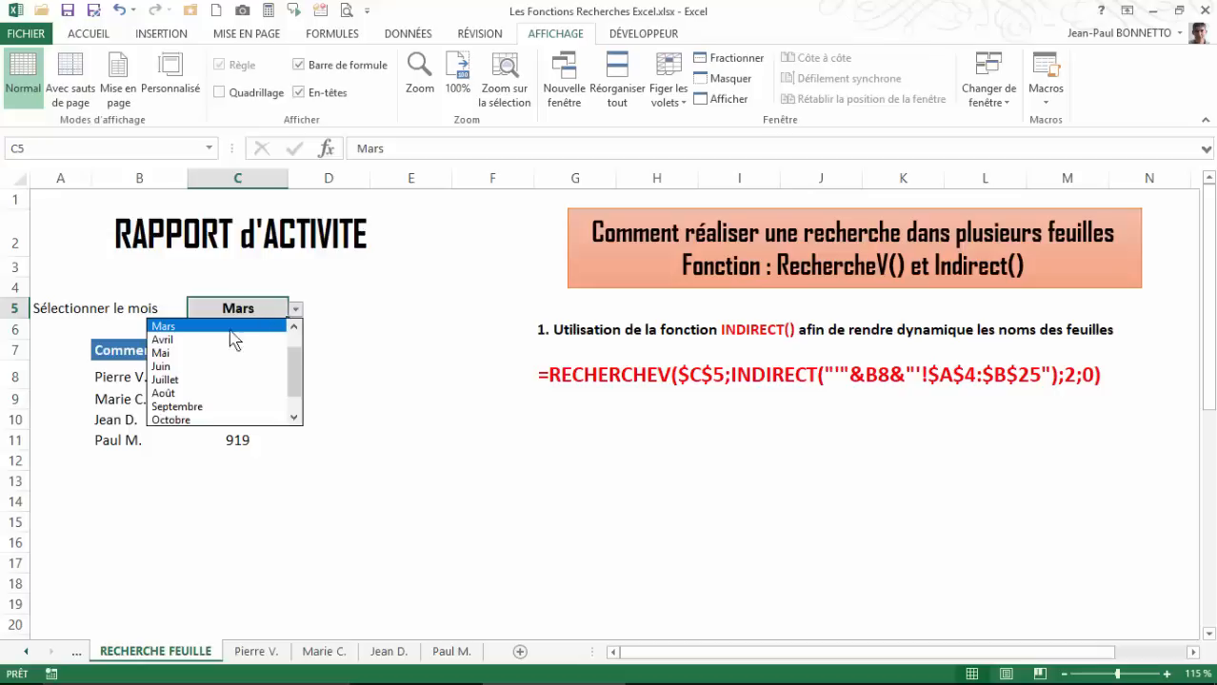
left_click(189, 353)
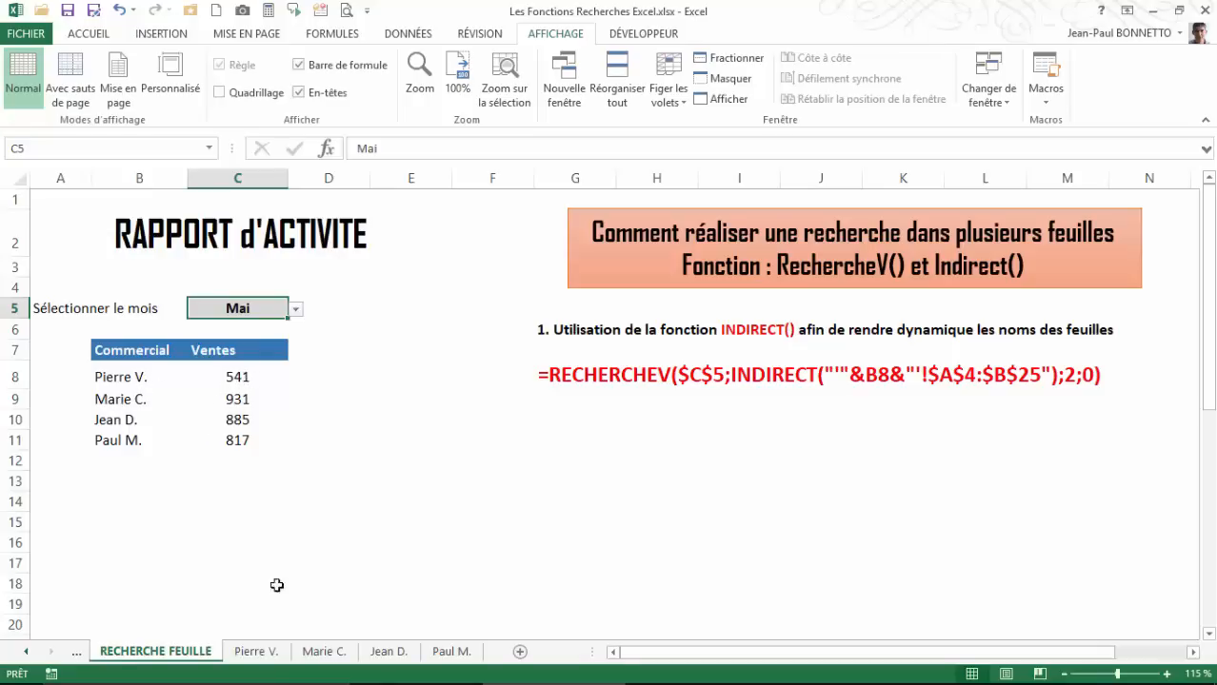
Check the Mai sales figure on each of the four salesperson sheets and return to the RECHERCHE FEUILLE sheet.
left_click(255, 651)
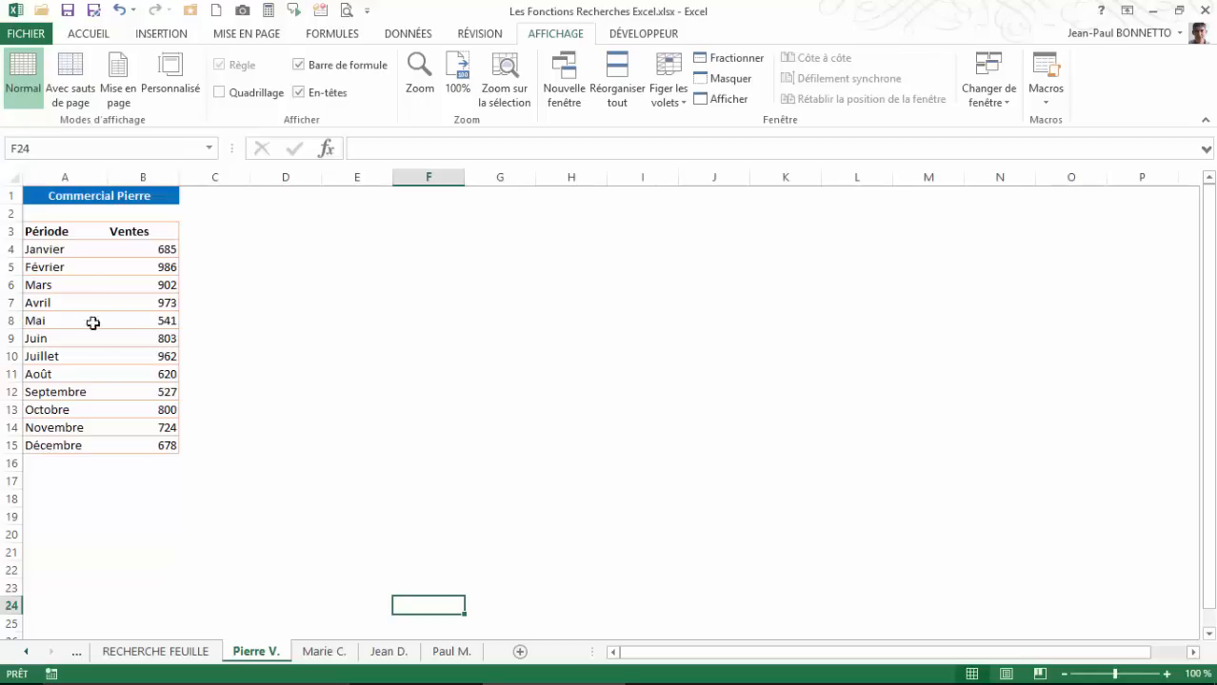
left_click(324, 651)
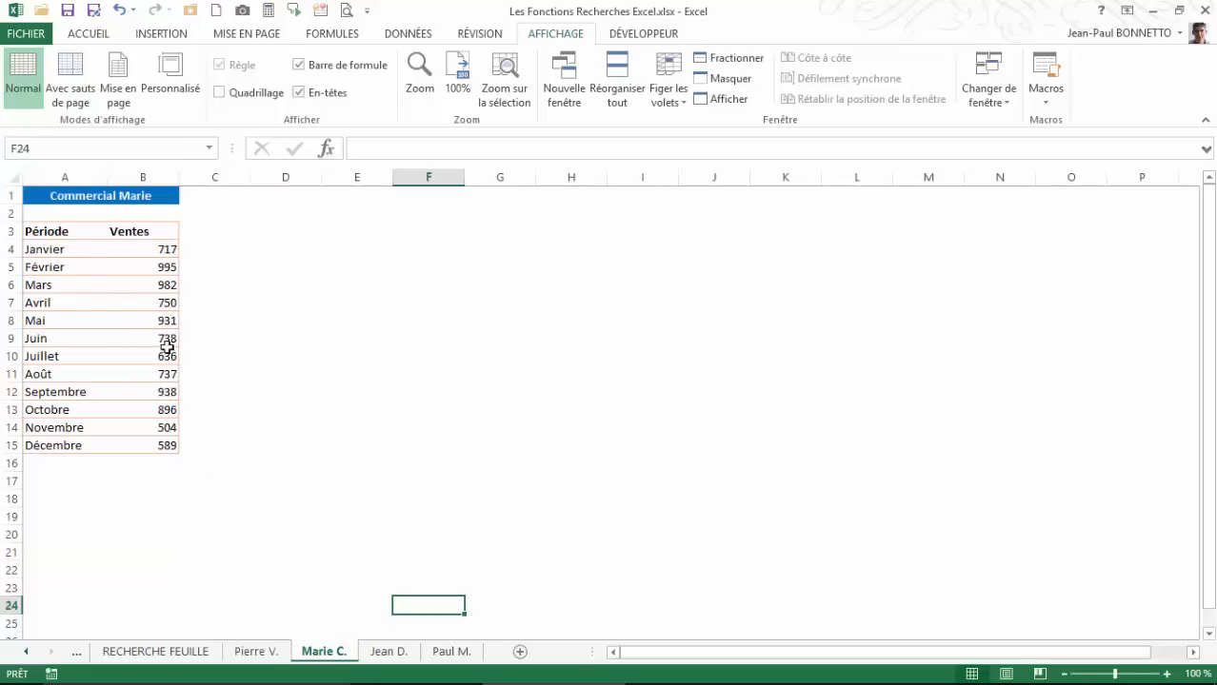
left_click(386, 652)
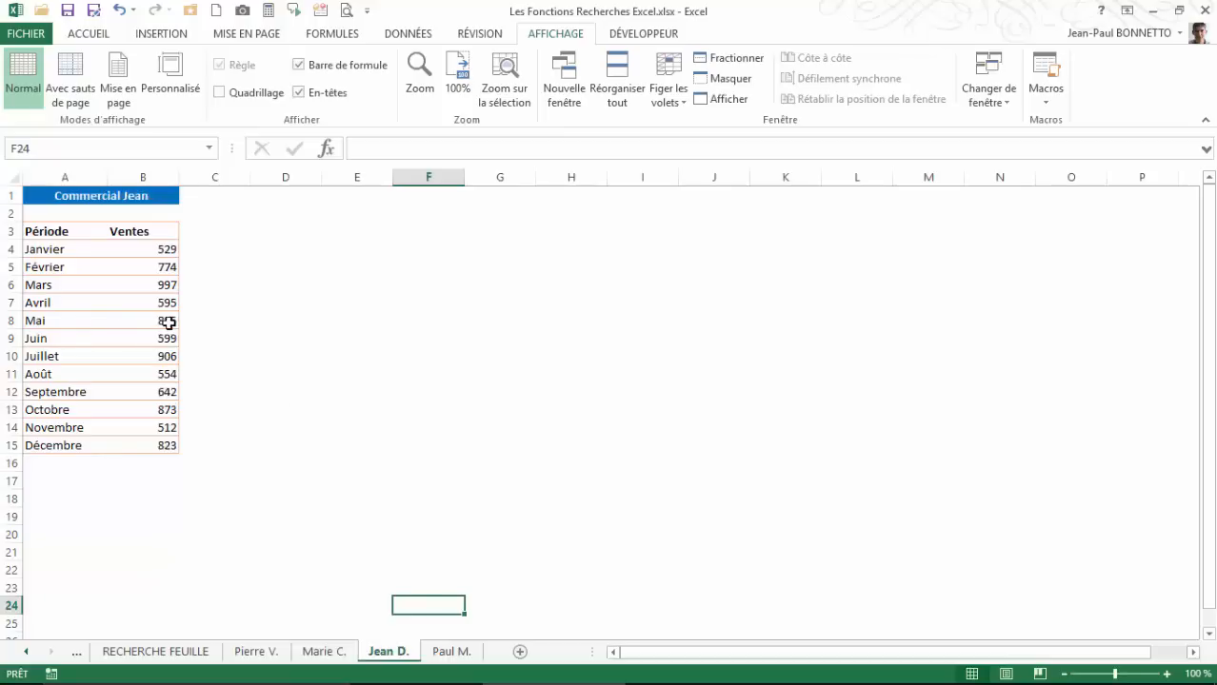
left_click(451, 652)
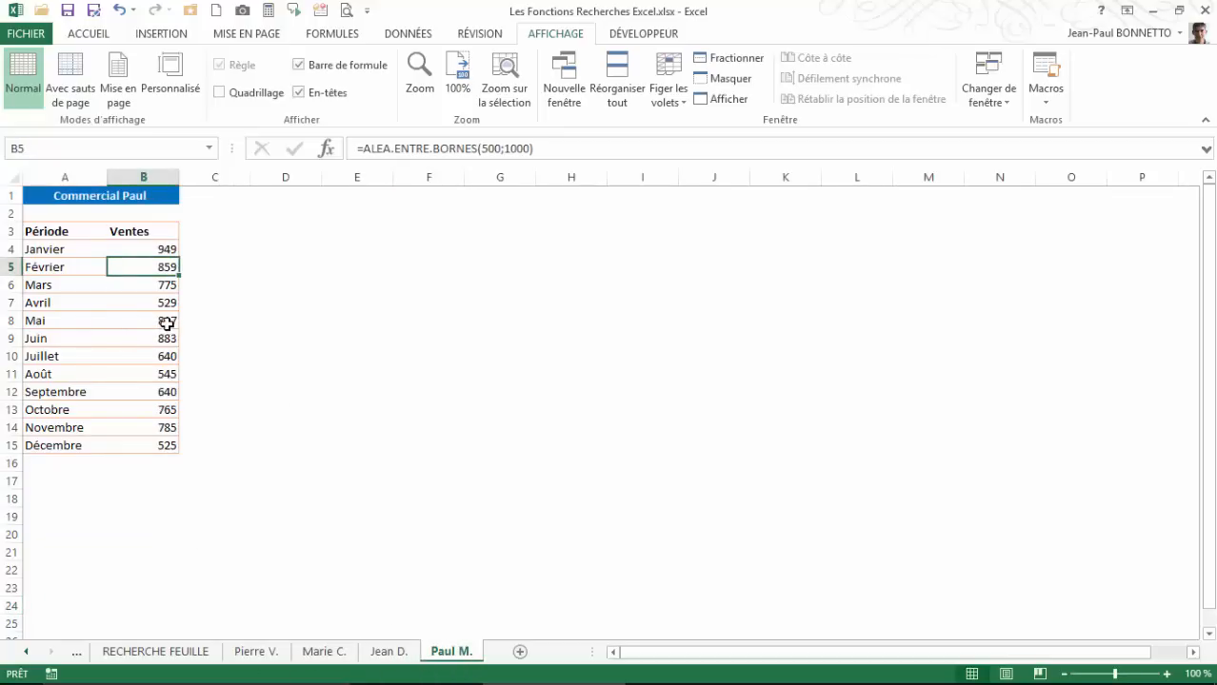
left_click(185, 653)
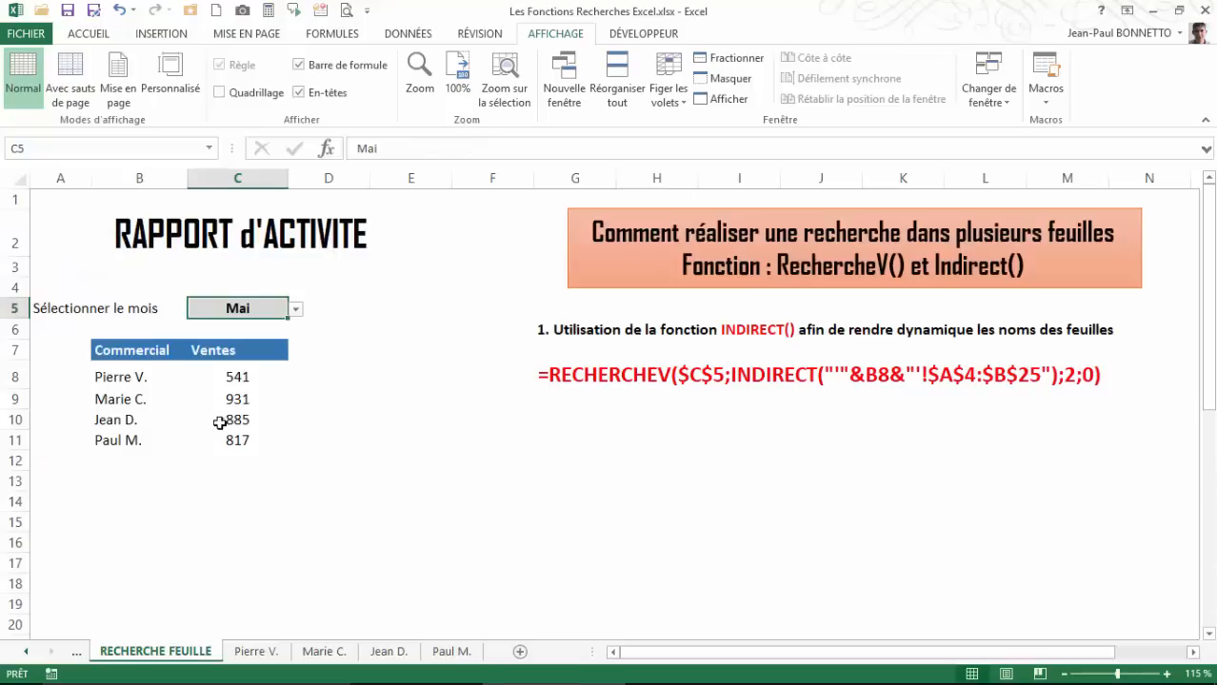
Review the RECHERCHEV and INDIRECT formulas behind the Ventes figures in C8:C11.
left_click(242, 379)
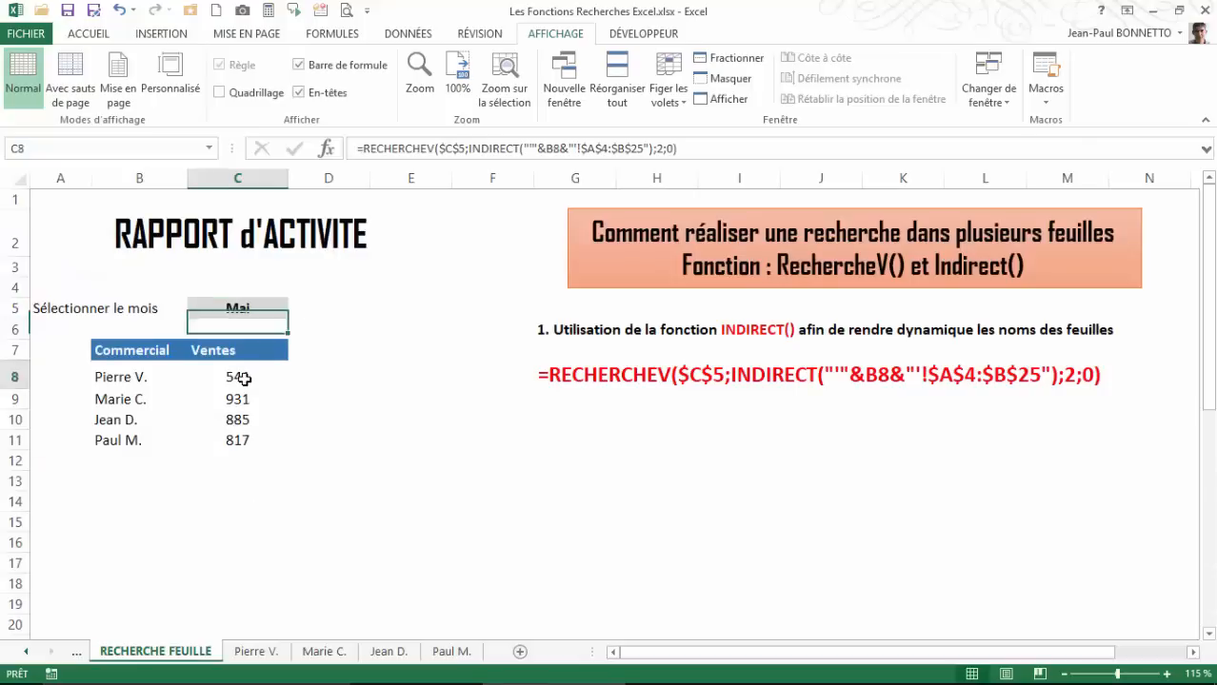
left_click(239, 400)
left_click(239, 419)
left_click(238, 441)
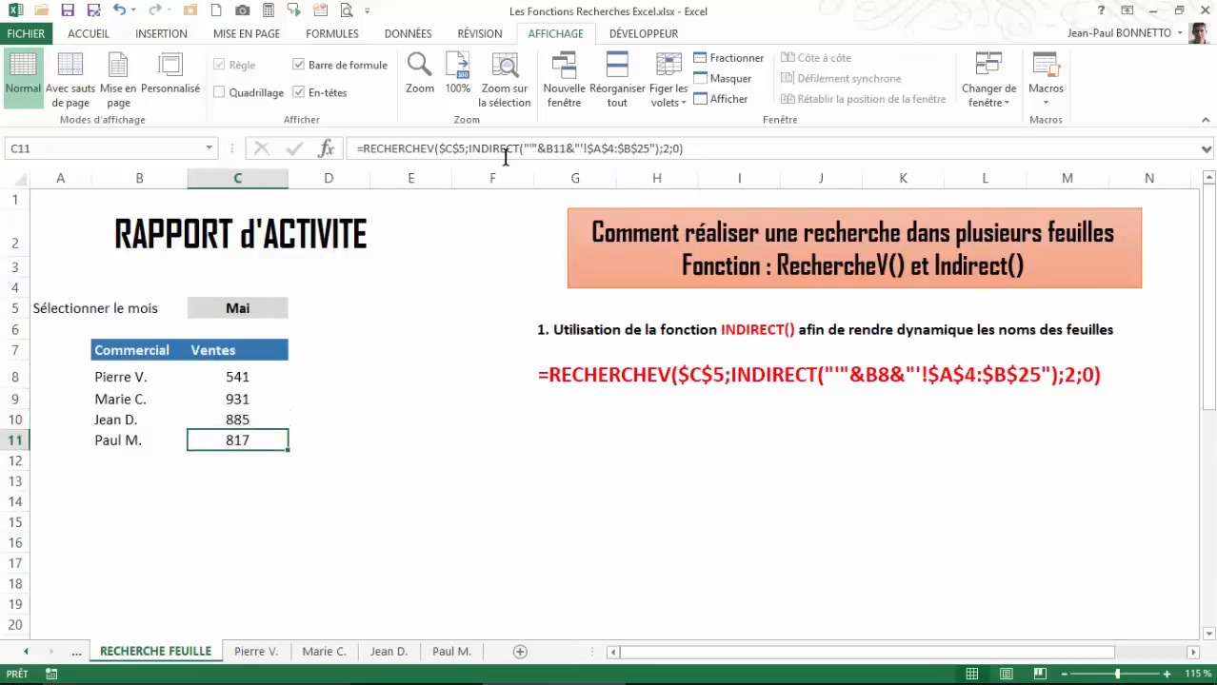
left_click(236, 377)
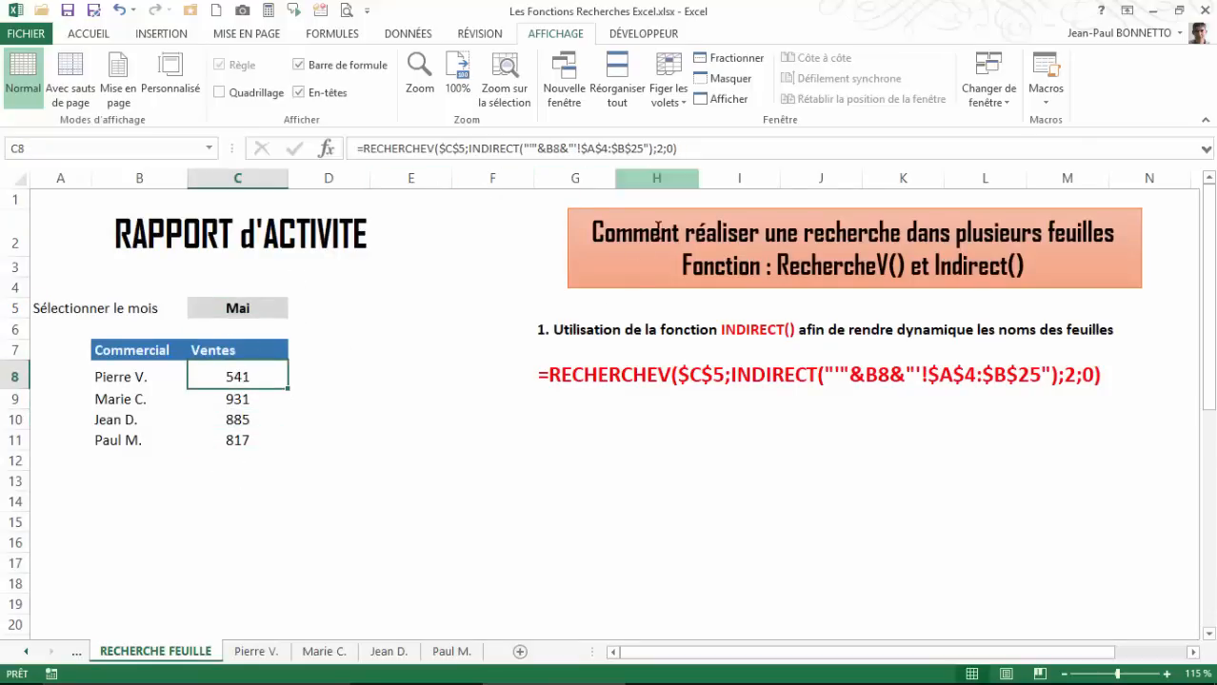
left_click(405, 370)
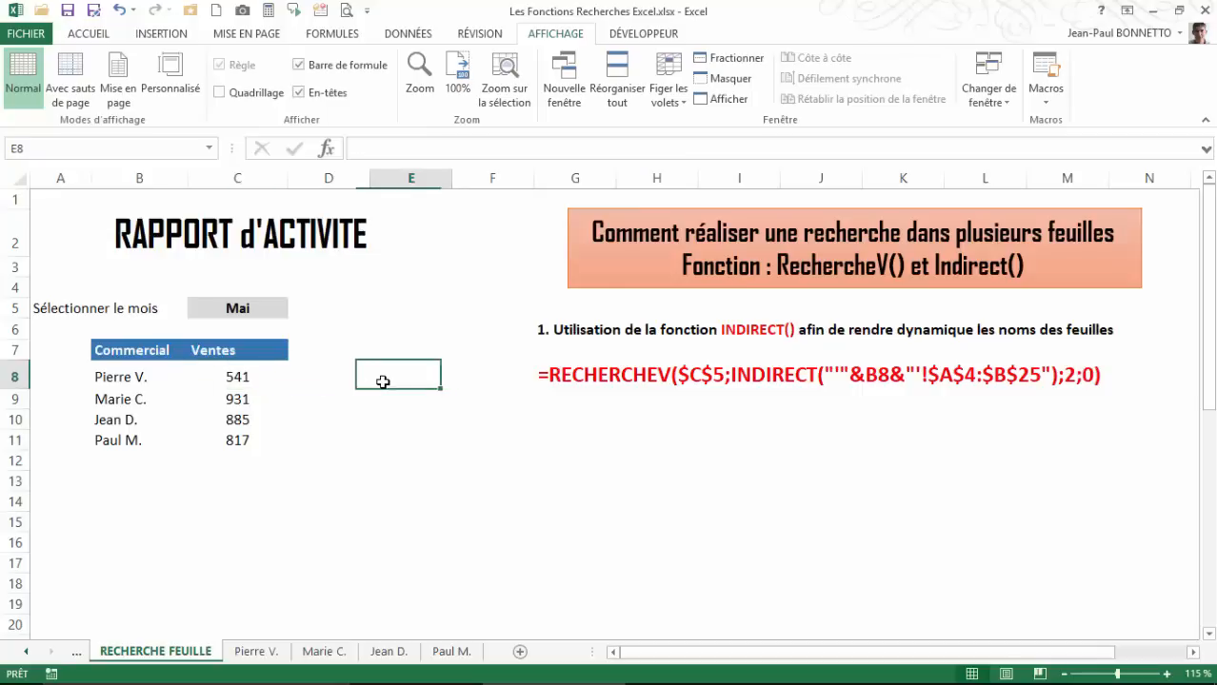
left_click(358, 431)
left_click(339, 377)
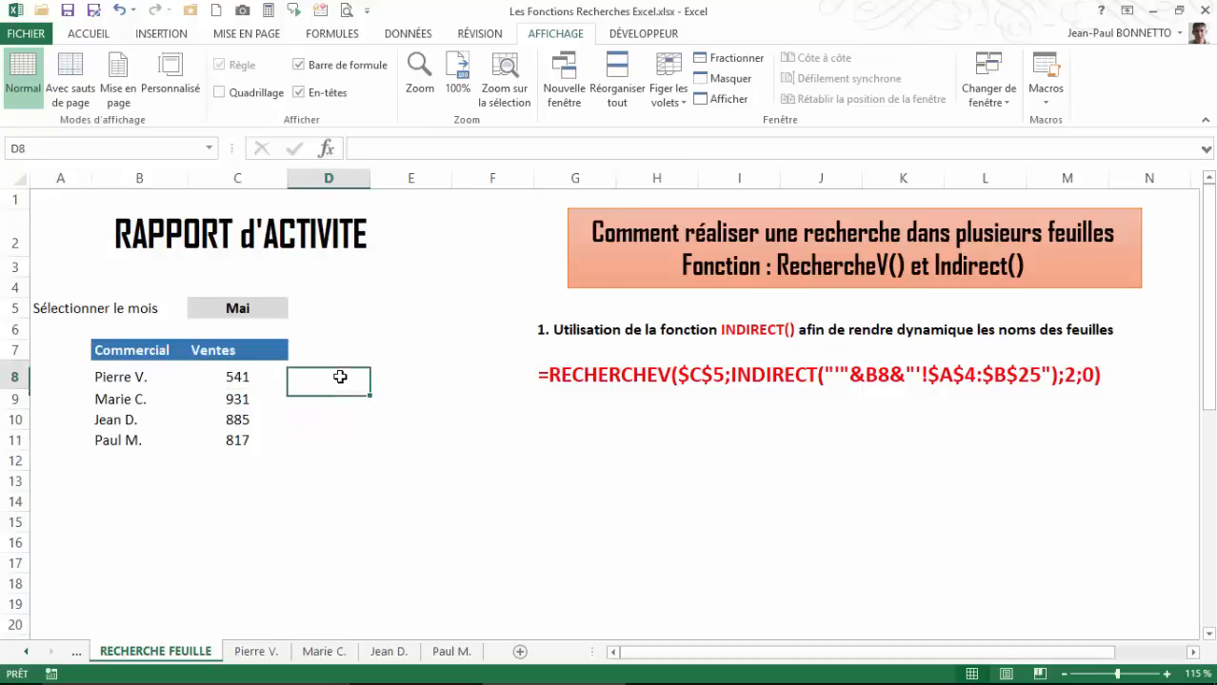
Add the column header CA in cell D7, centred and bold.
left_click(347, 352)
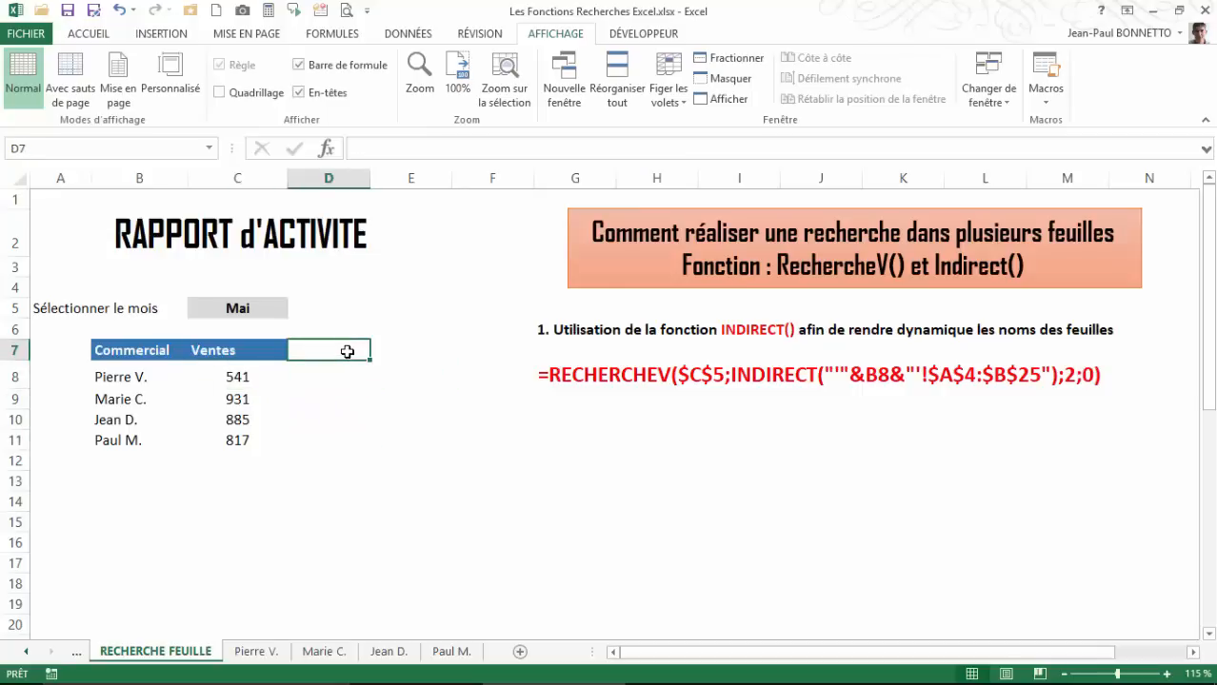
type("CA")
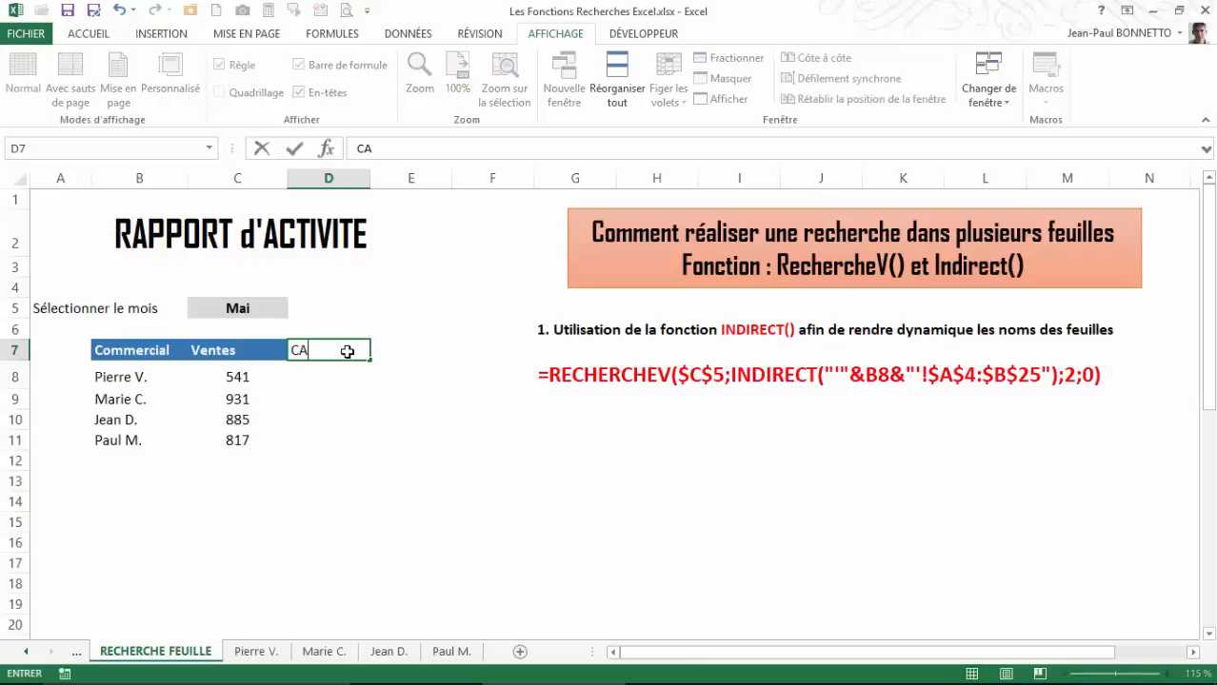
key("Return")
left_click(347, 351)
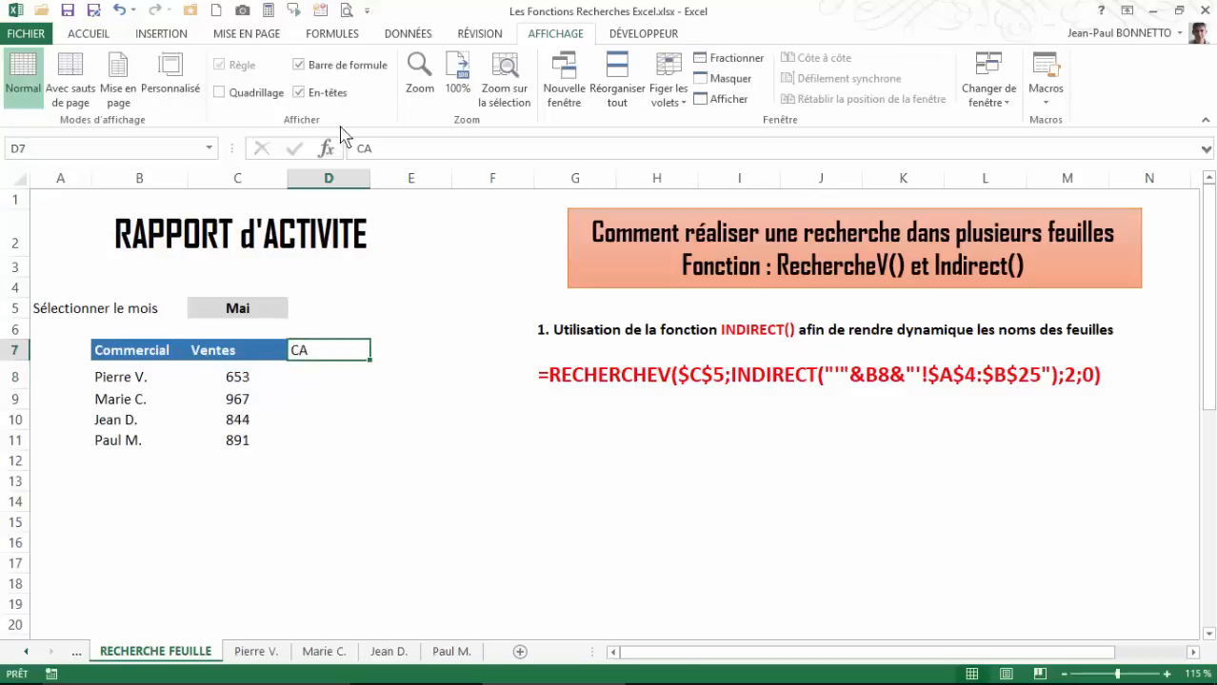
left_click(89, 34)
left_click(303, 92)
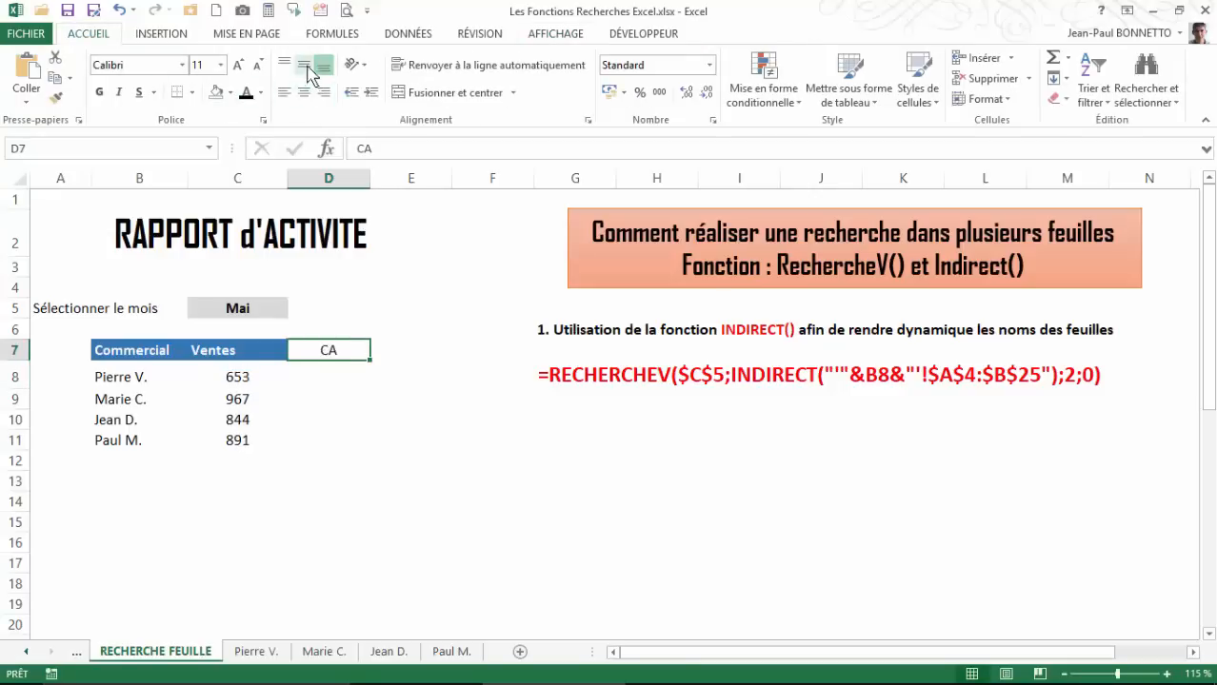
left_click(99, 91)
Start a RECHERCHEV formula in D8 with the absolute reference $C$5 as the lookup value.
left_click(326, 374)
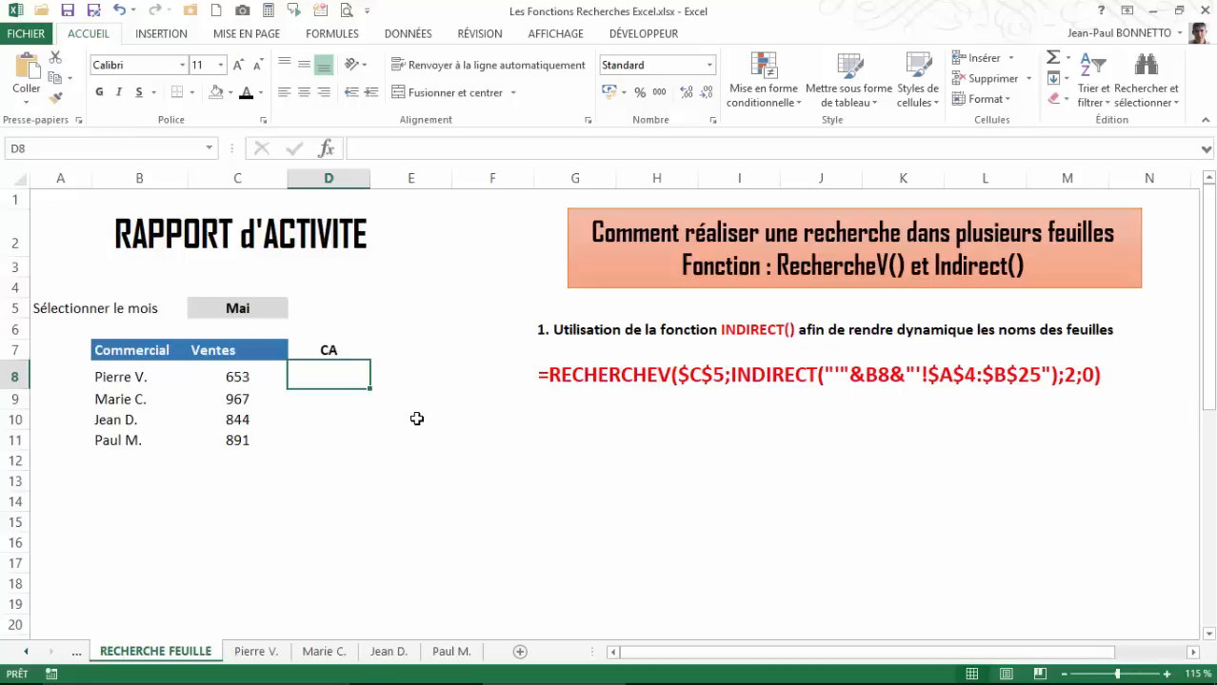
type("=re")
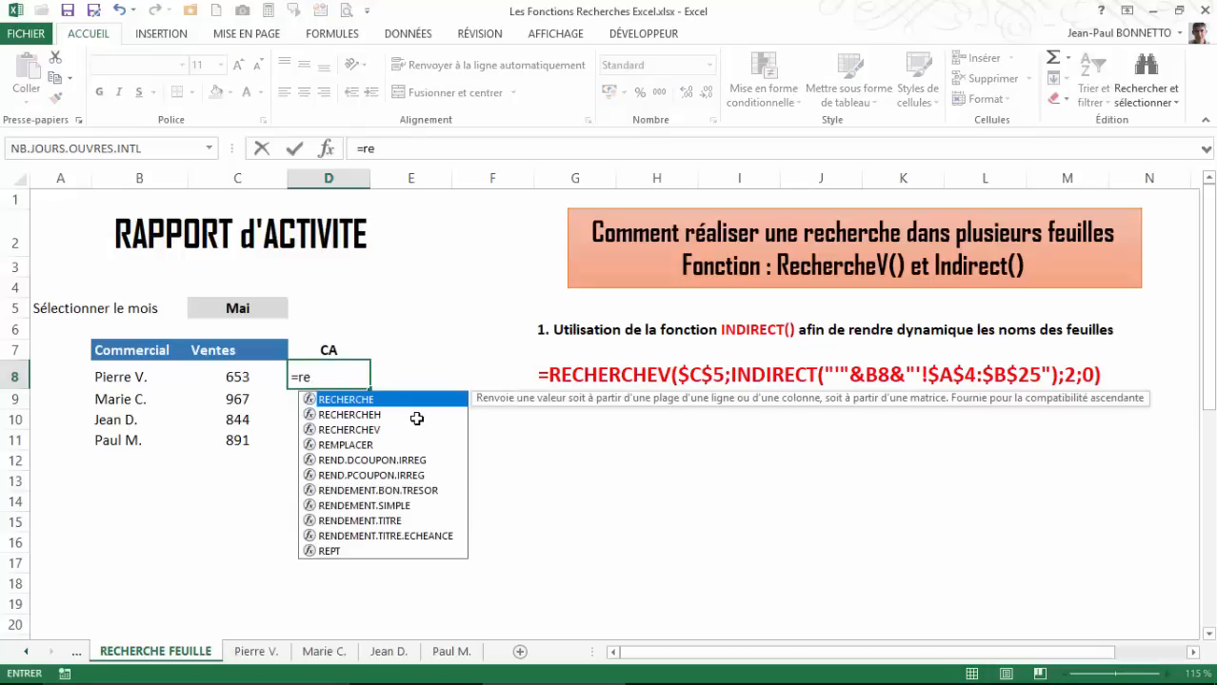
double_click(362, 430)
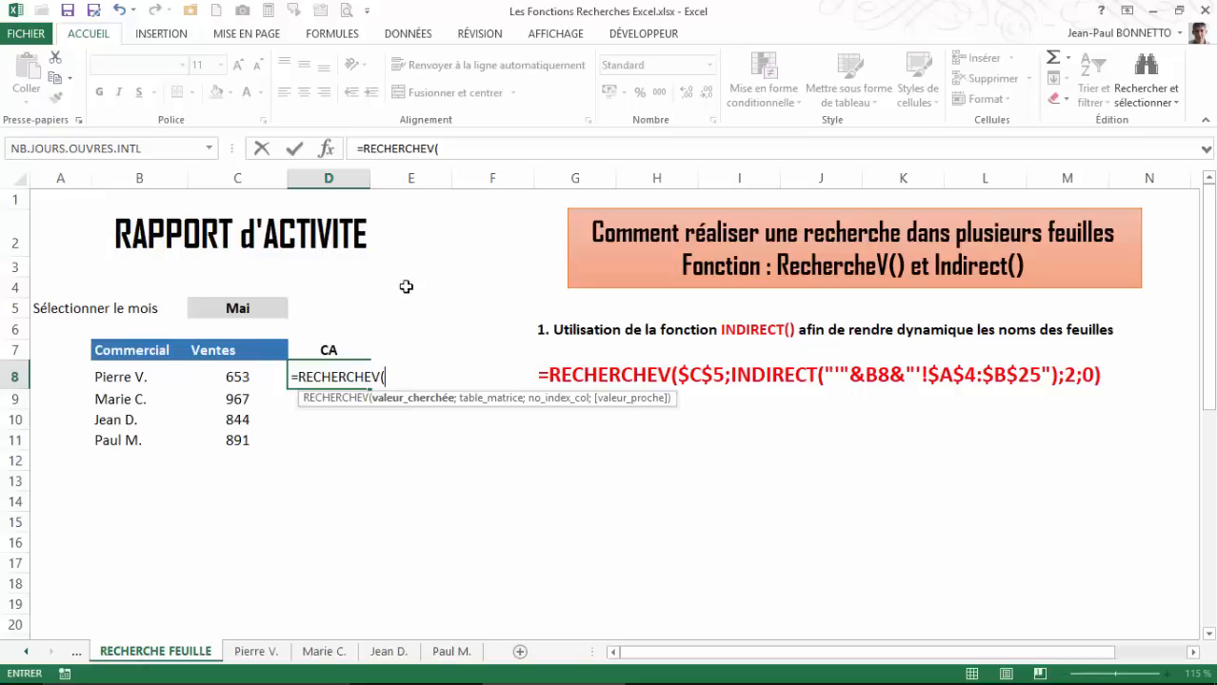
left_click(238, 307)
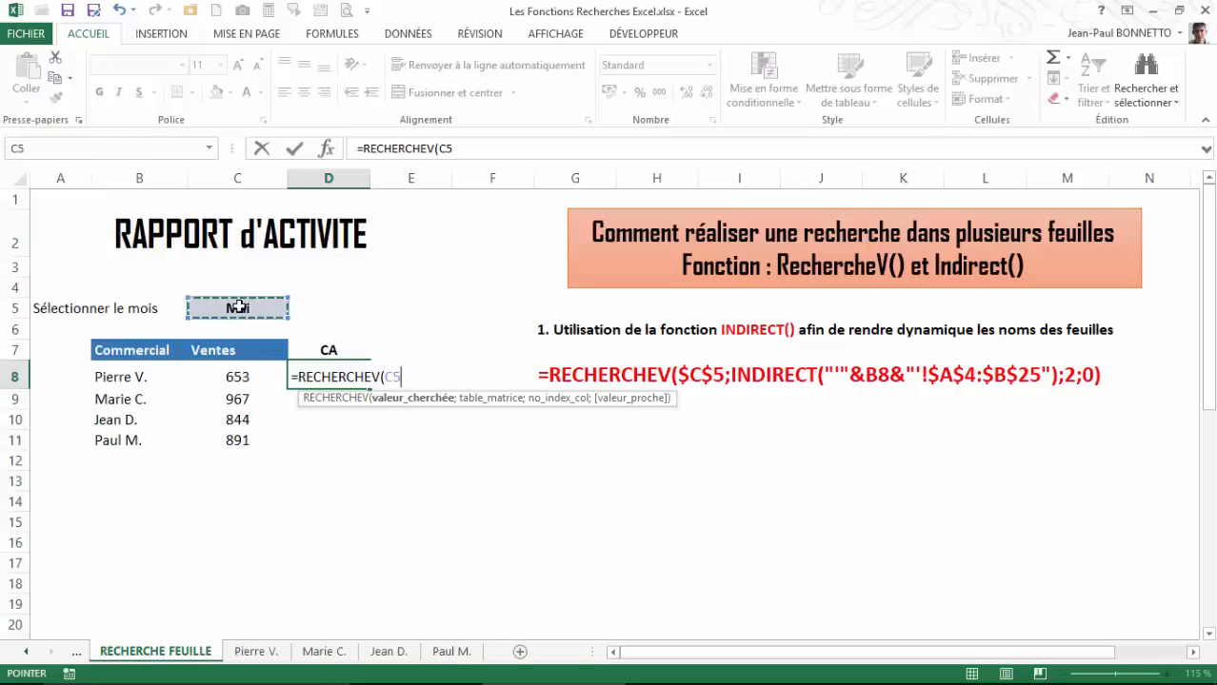
key("F4")
type(";")
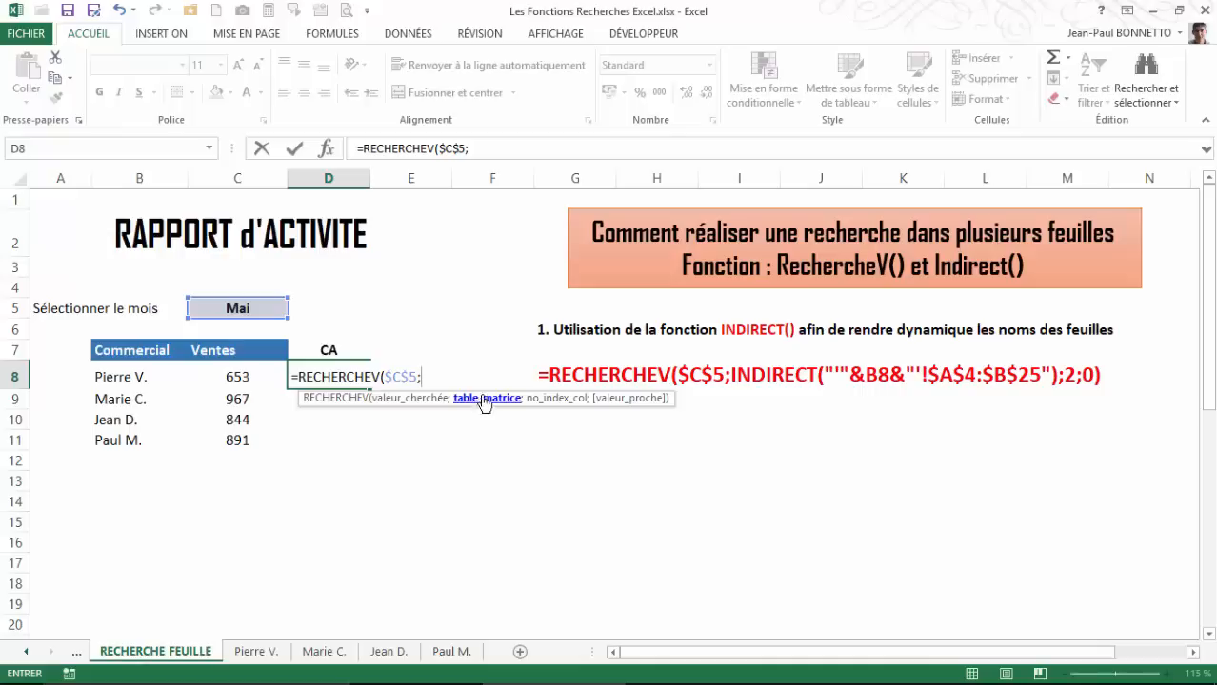
Complete the RECHERCHEV formula with range $A$4:$B$25 on the first salesperson's sheet, column index 2 and exact match 0.
left_click(265, 655)
left_click_drag(35, 250, 155, 627)
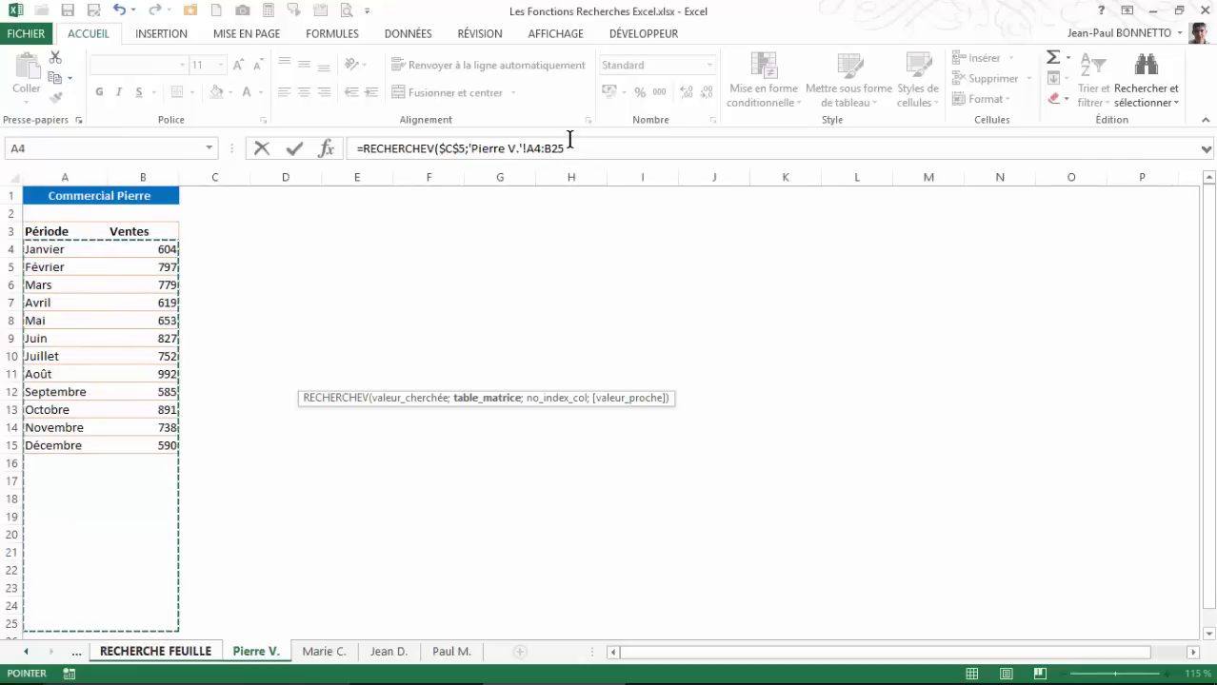
key("F4")
left_click(617, 149)
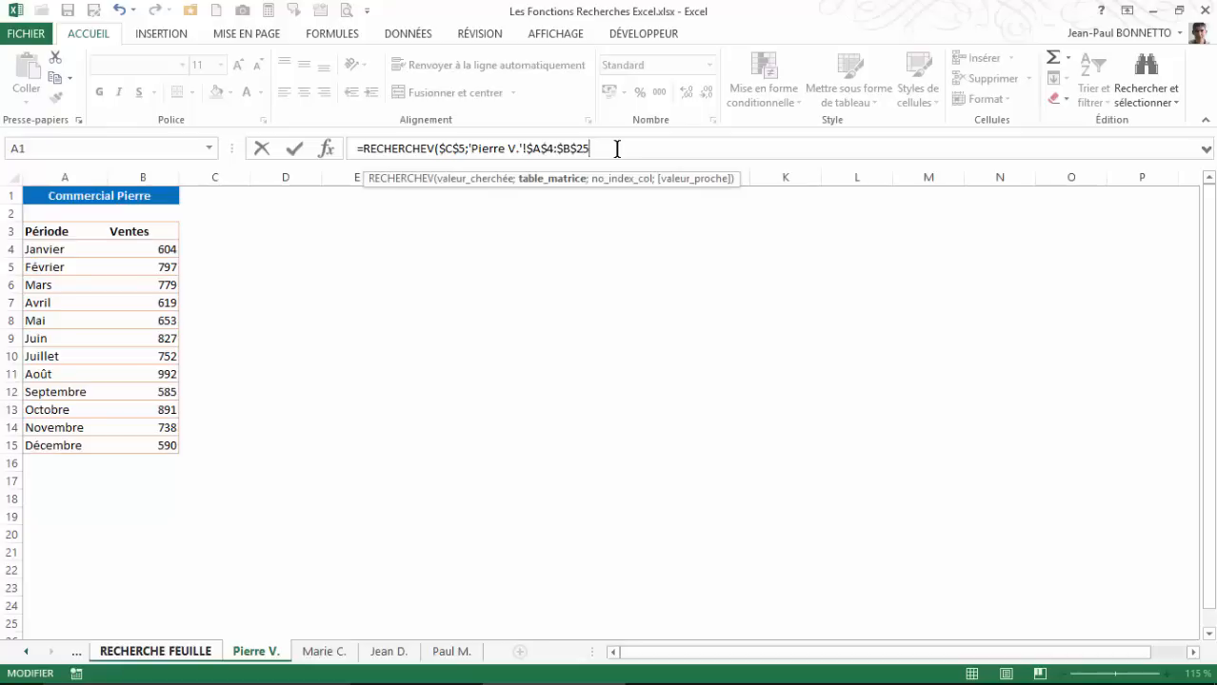
type(";2")
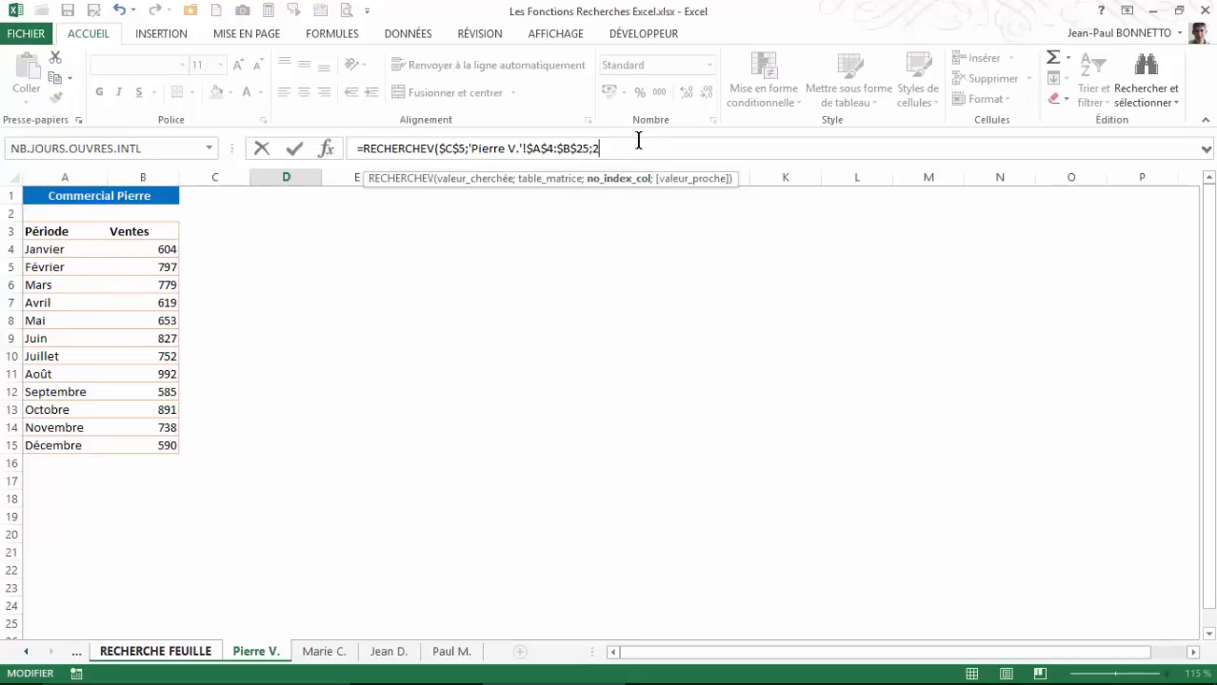
type(";0")
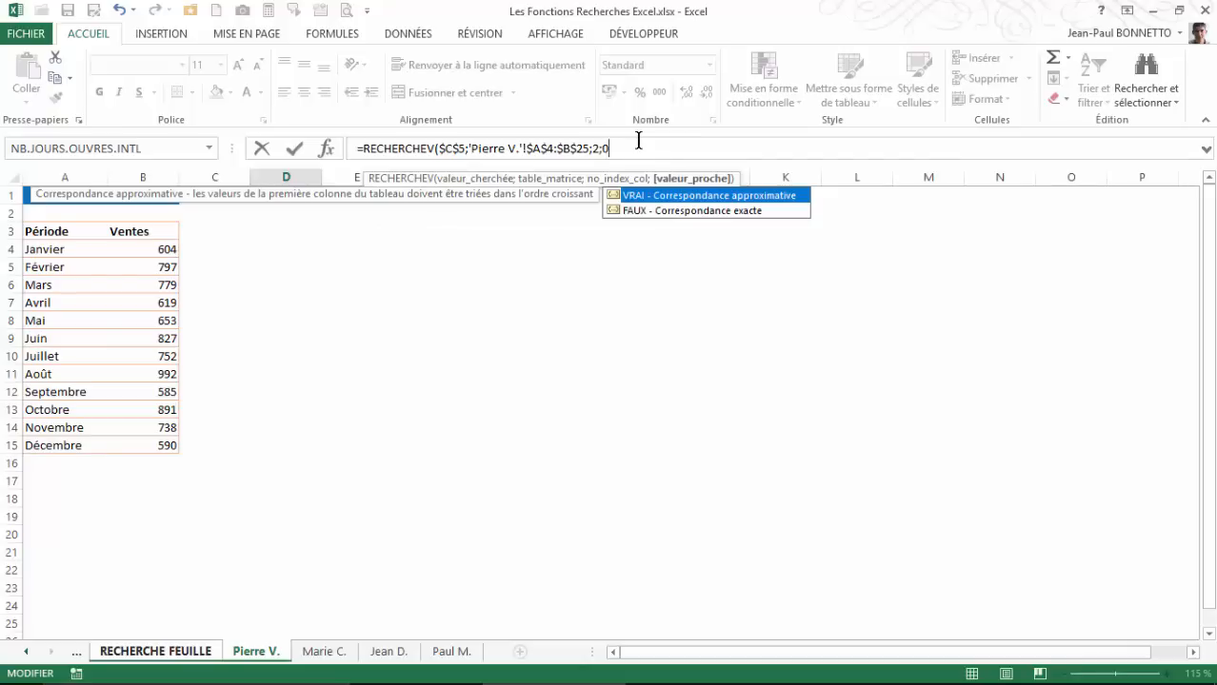
type(")")
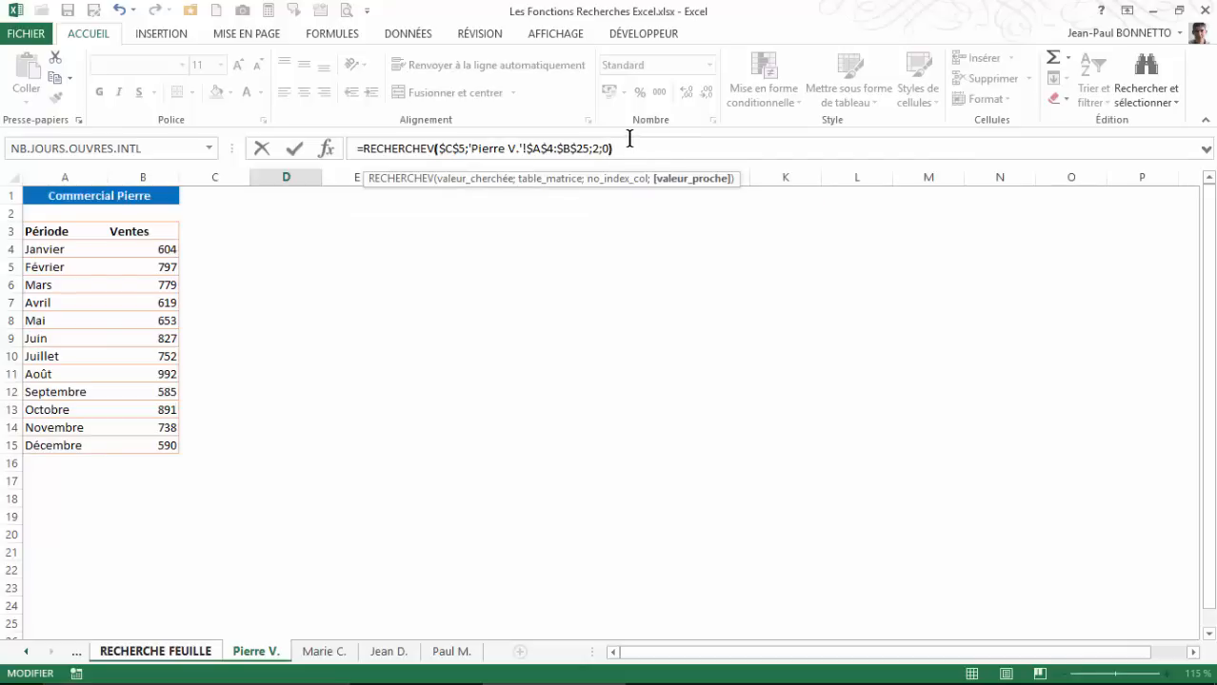
key("Return")
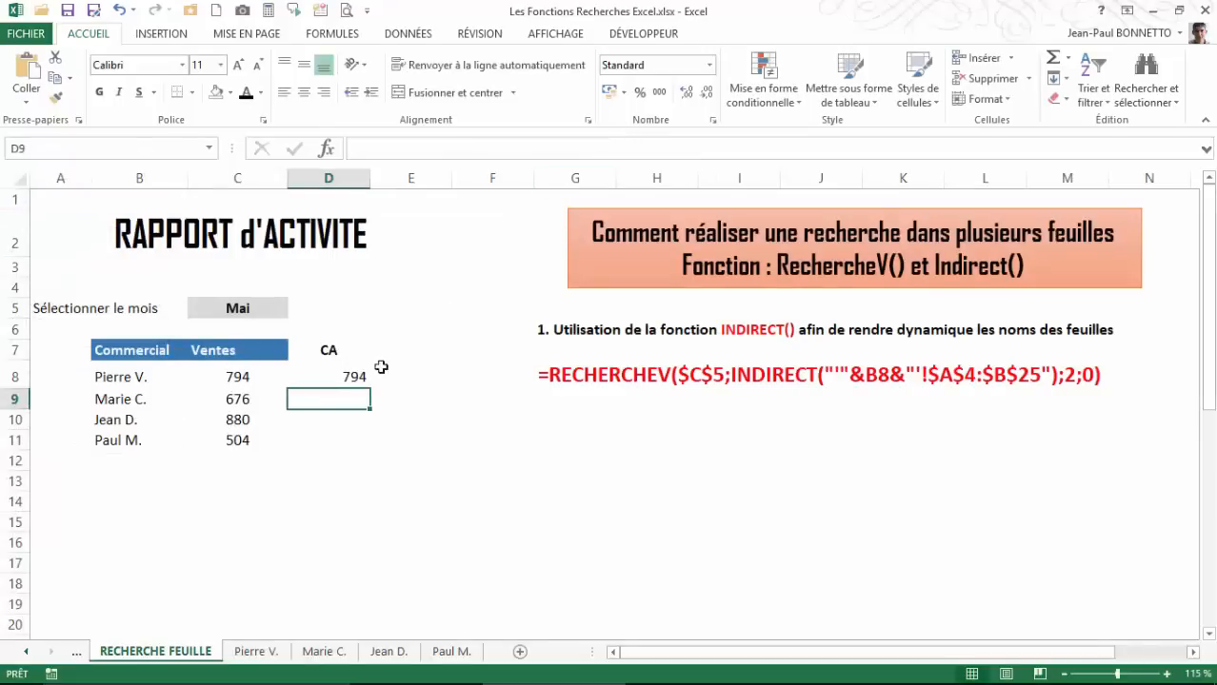
Set the report month in cell C5 to Mars.
left_click(348, 377)
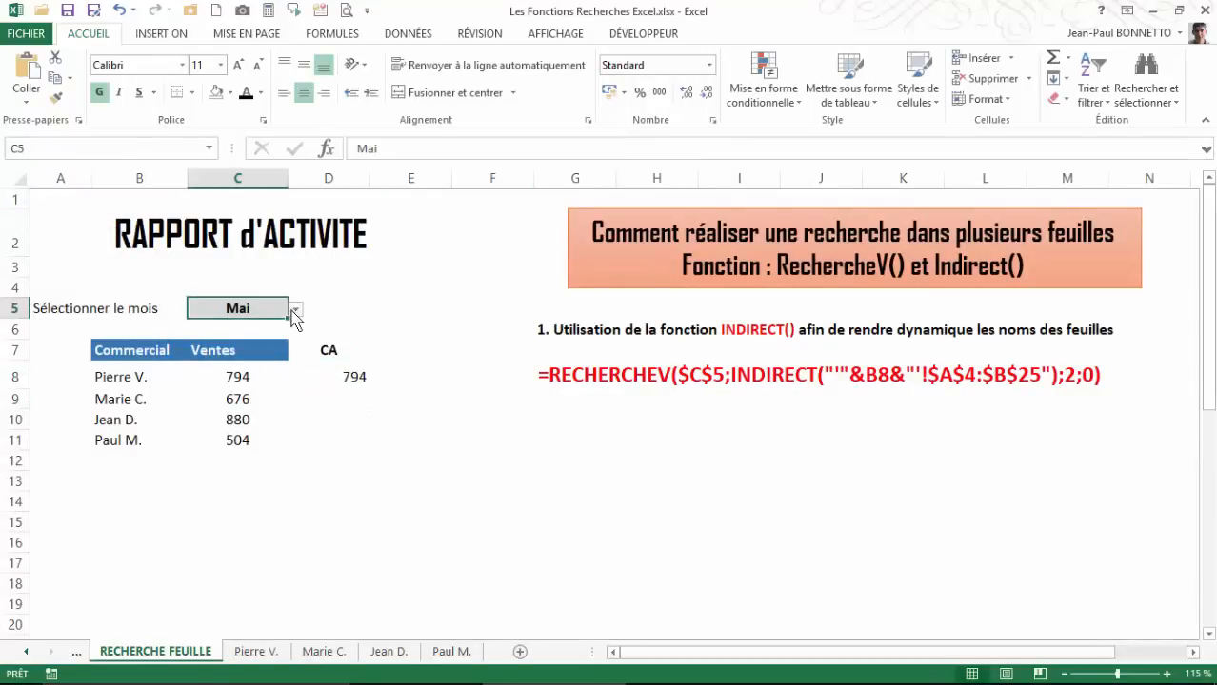
left_click(296, 309)
scroll(223, 350, "up", 2)
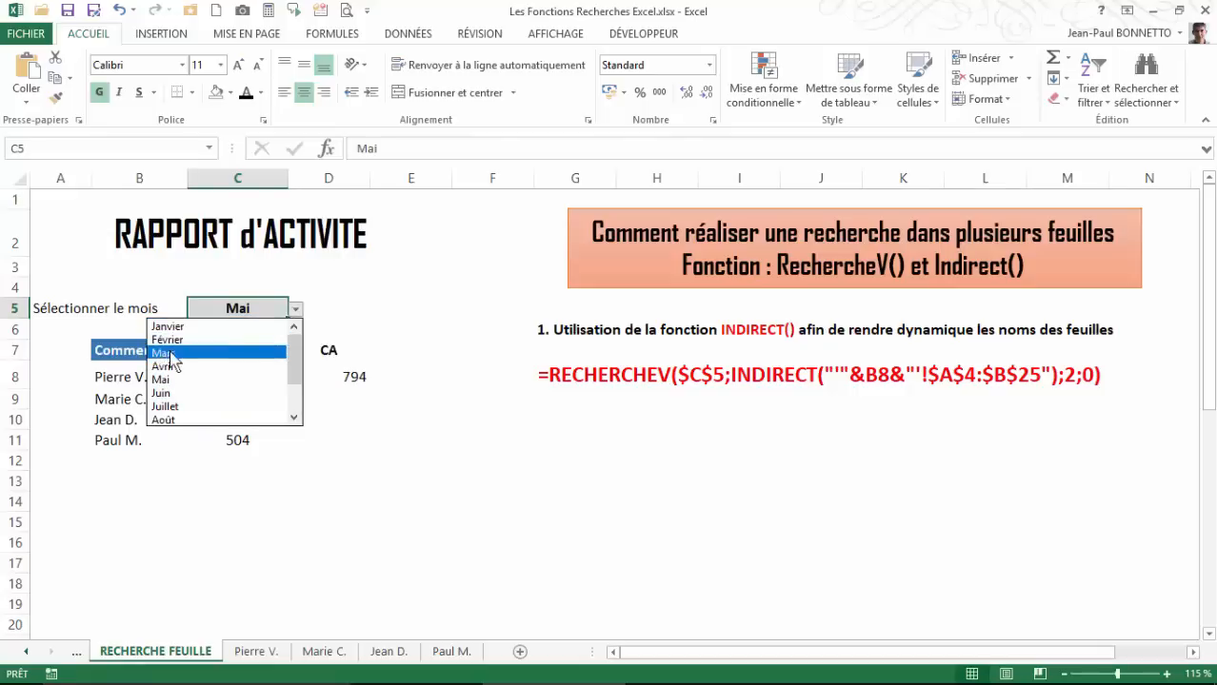
left_click(233, 353)
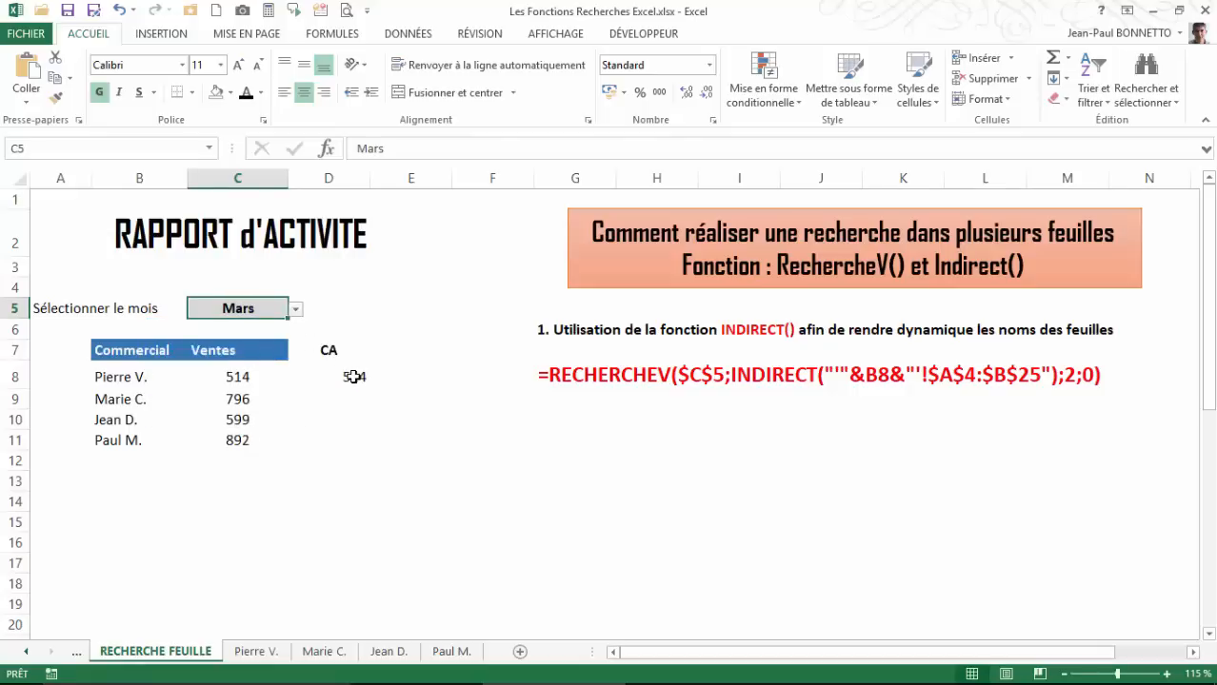
Compare the formulas in C8 and D8 and check the Mars sales figure on the first salesperson's sheet.
left_click(243, 380)
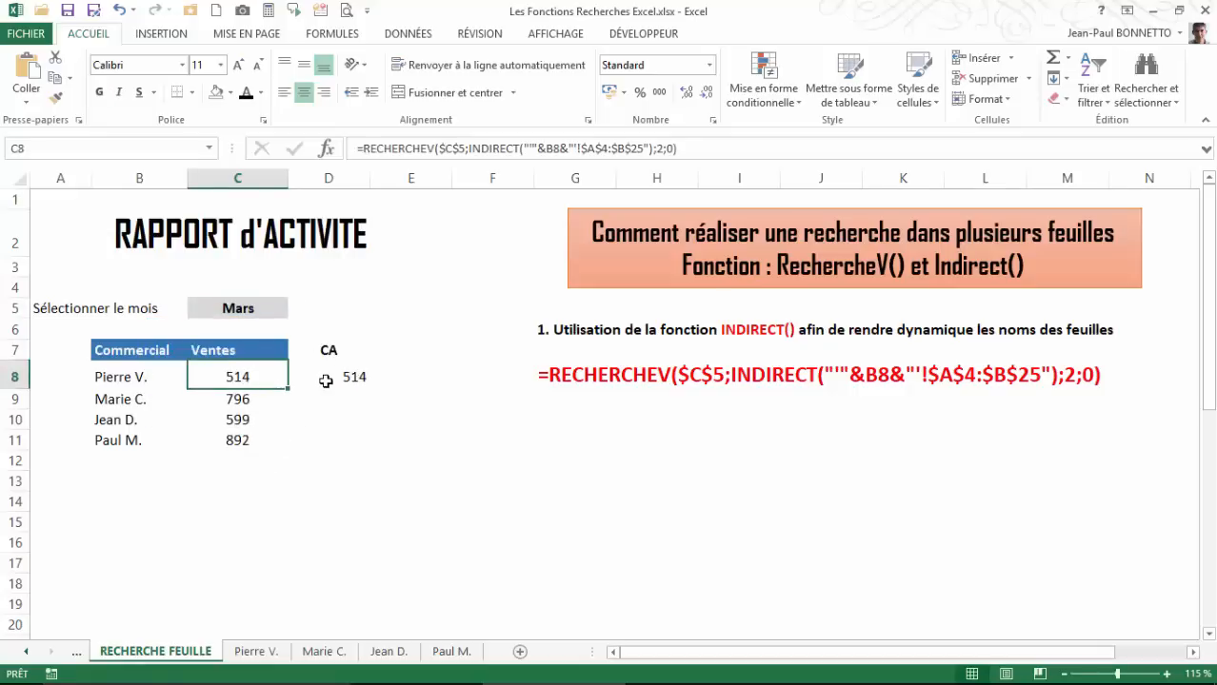
left_click(348, 378)
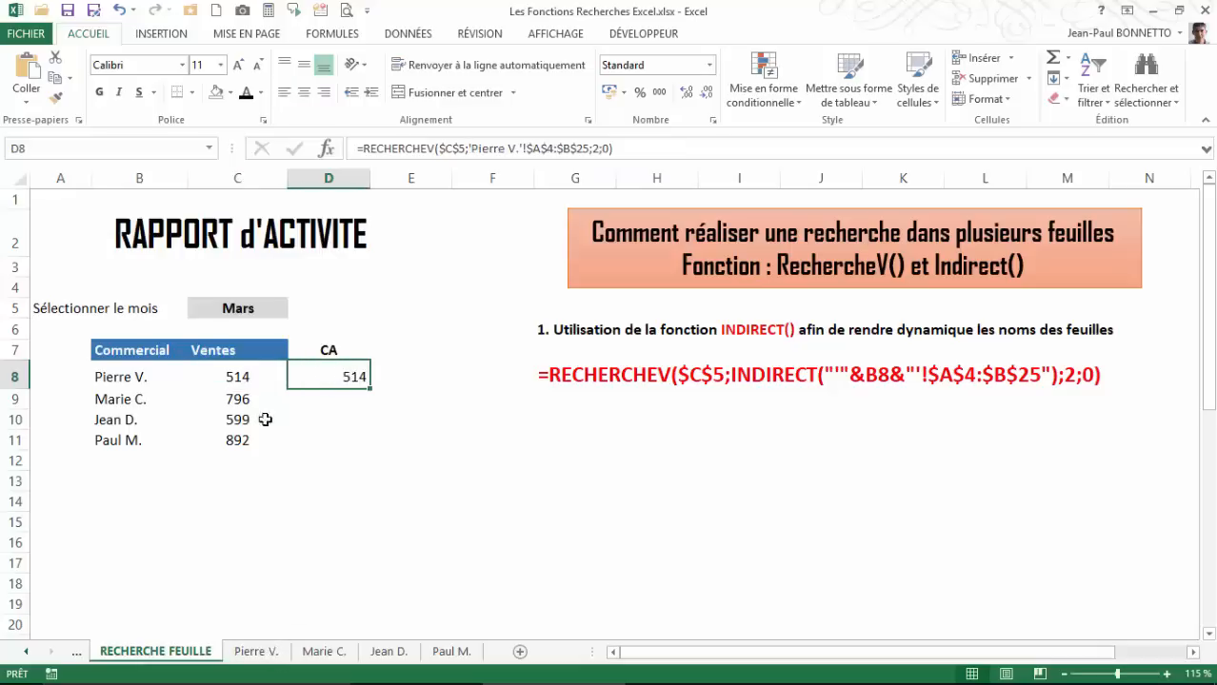
left_click(257, 651)
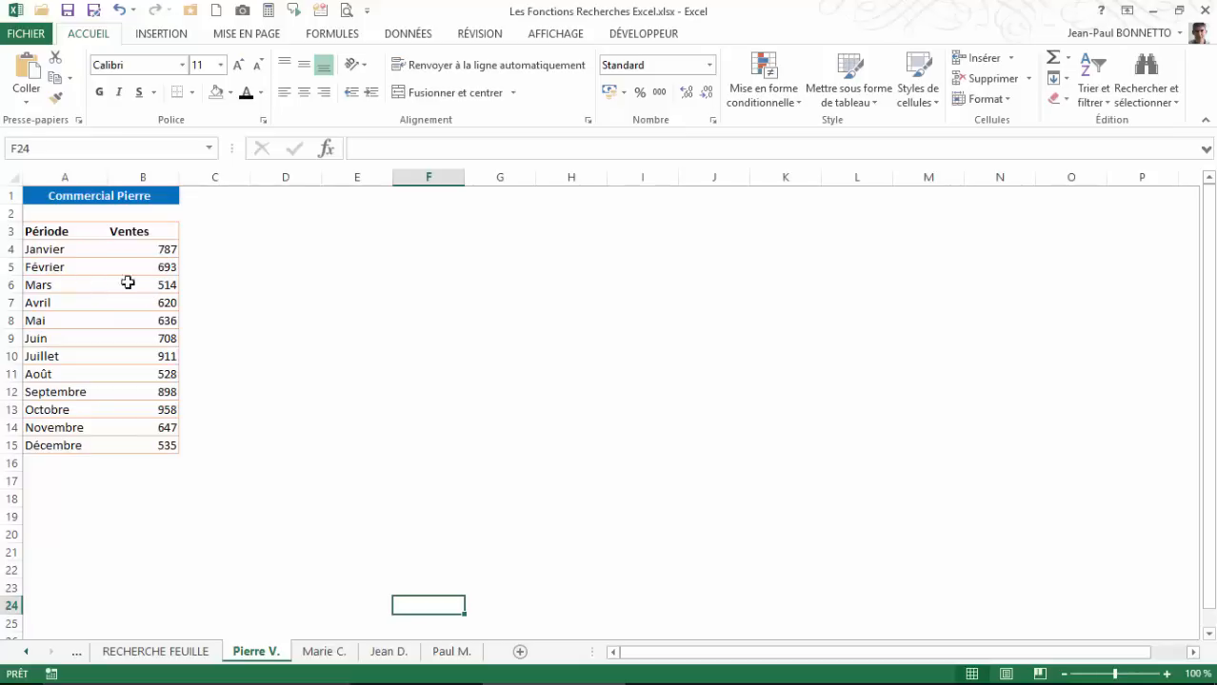
left_click(166, 652)
Set the report month in cell C5 to Octobre.
left_click(268, 314)
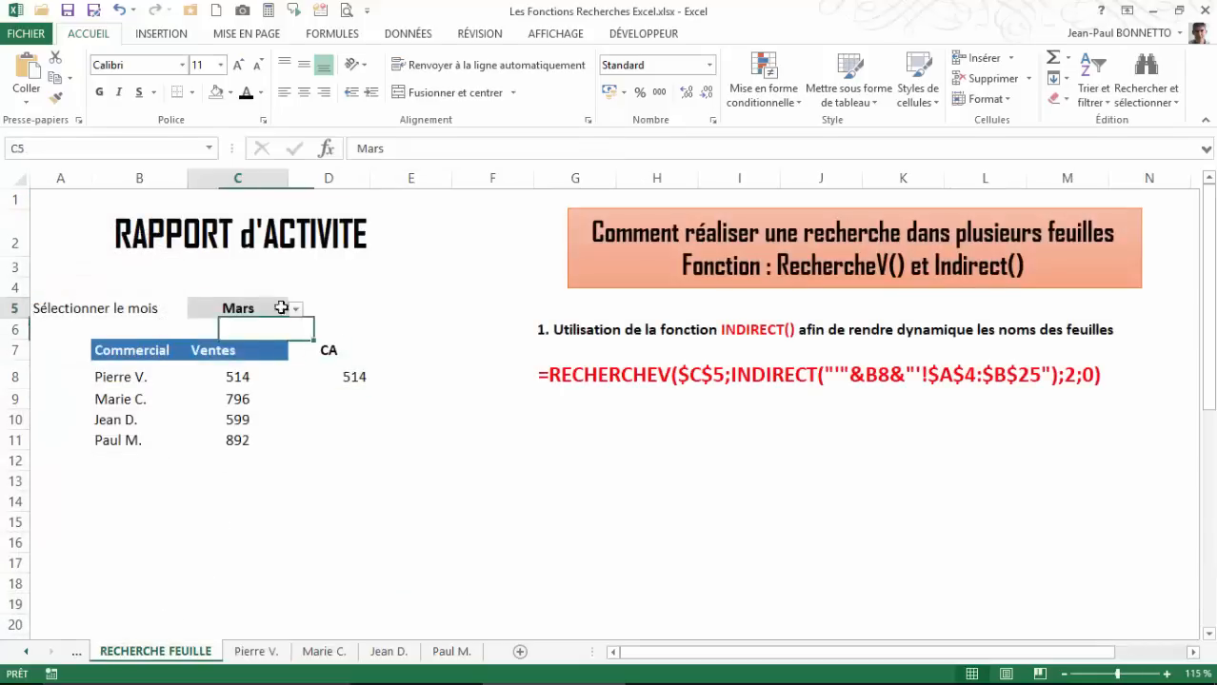
left_click(295, 309)
left_click(204, 421)
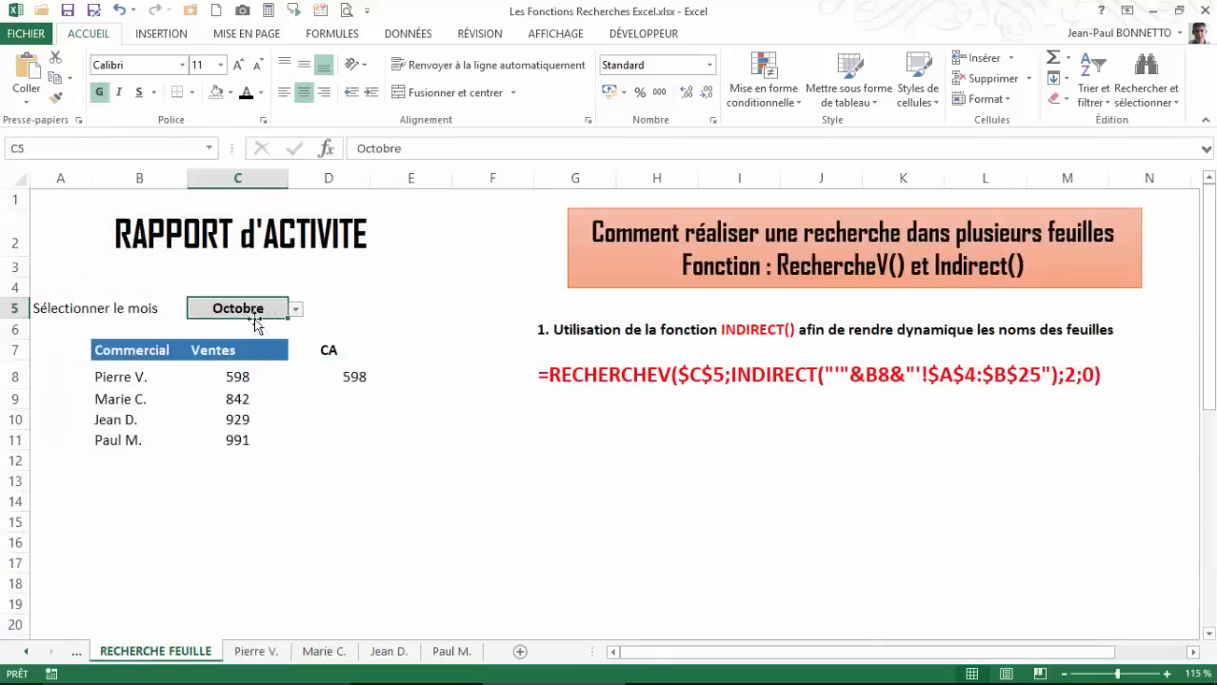
Check the D8 result against the Octobre sales figure in B13 of the first salesperson's sheet.
left_click(347, 377)
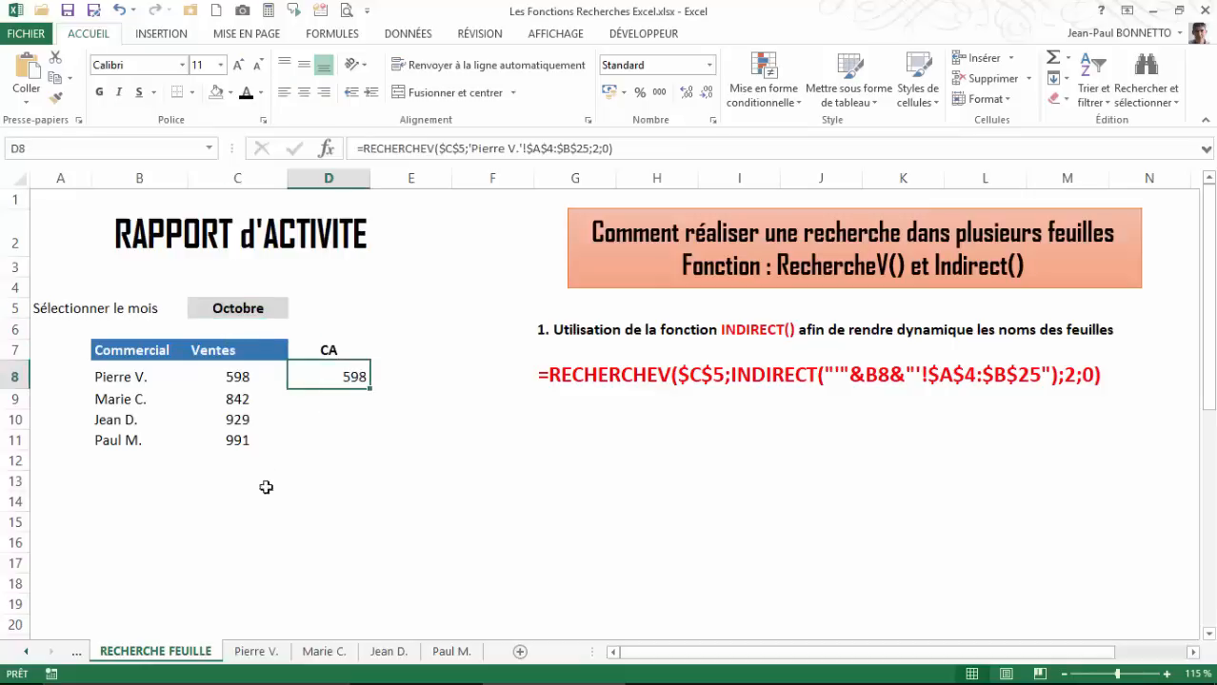
left_click(256, 652)
left_click(175, 411)
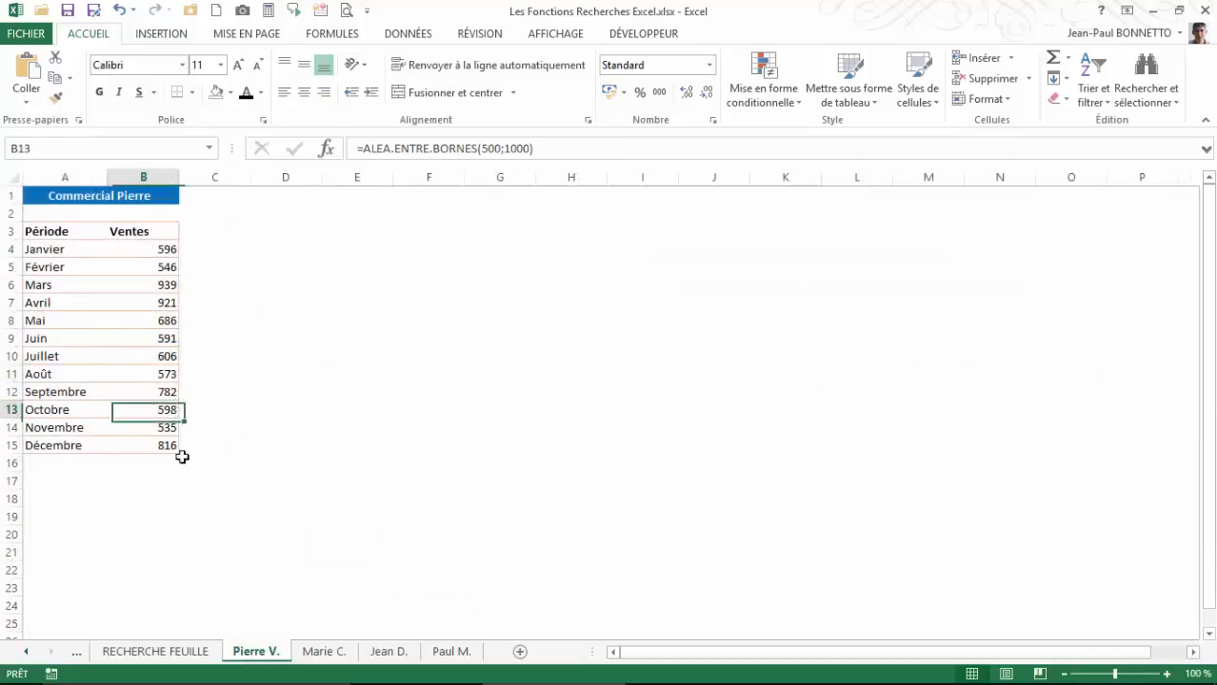
left_click(155, 652)
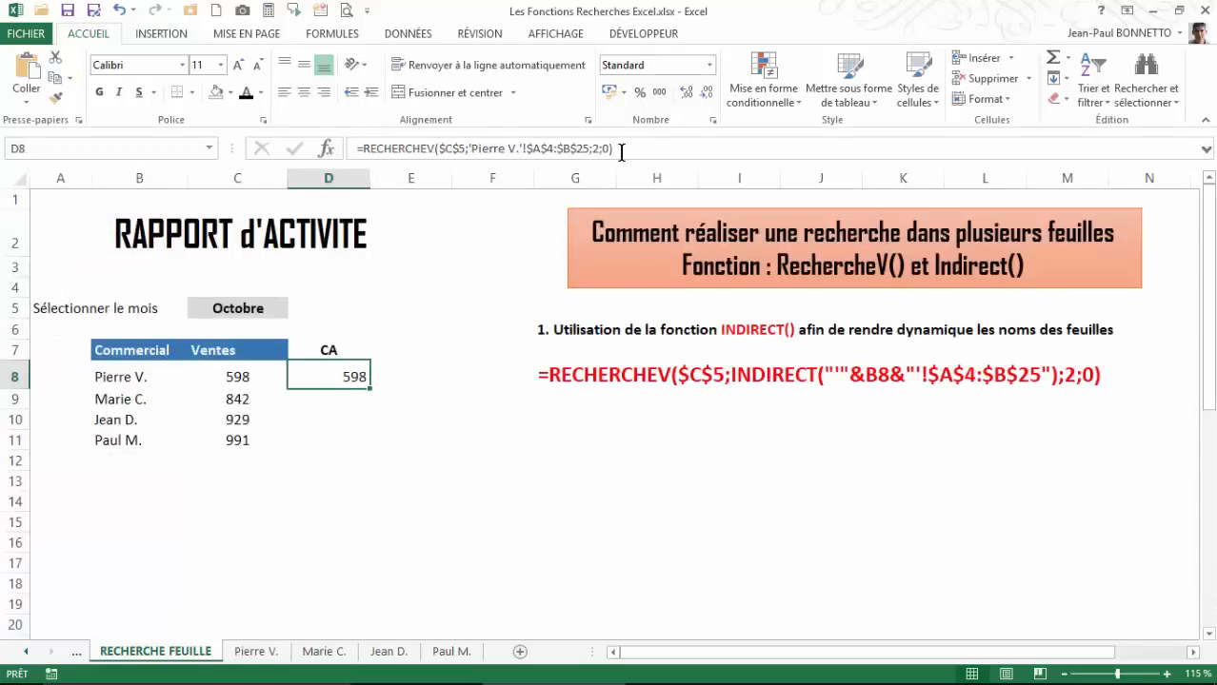
Copy the D8 formula down to D11 and check it against the Octobre figure on the first salesperson's sheet.
left_click_drag(370, 388, 353, 448)
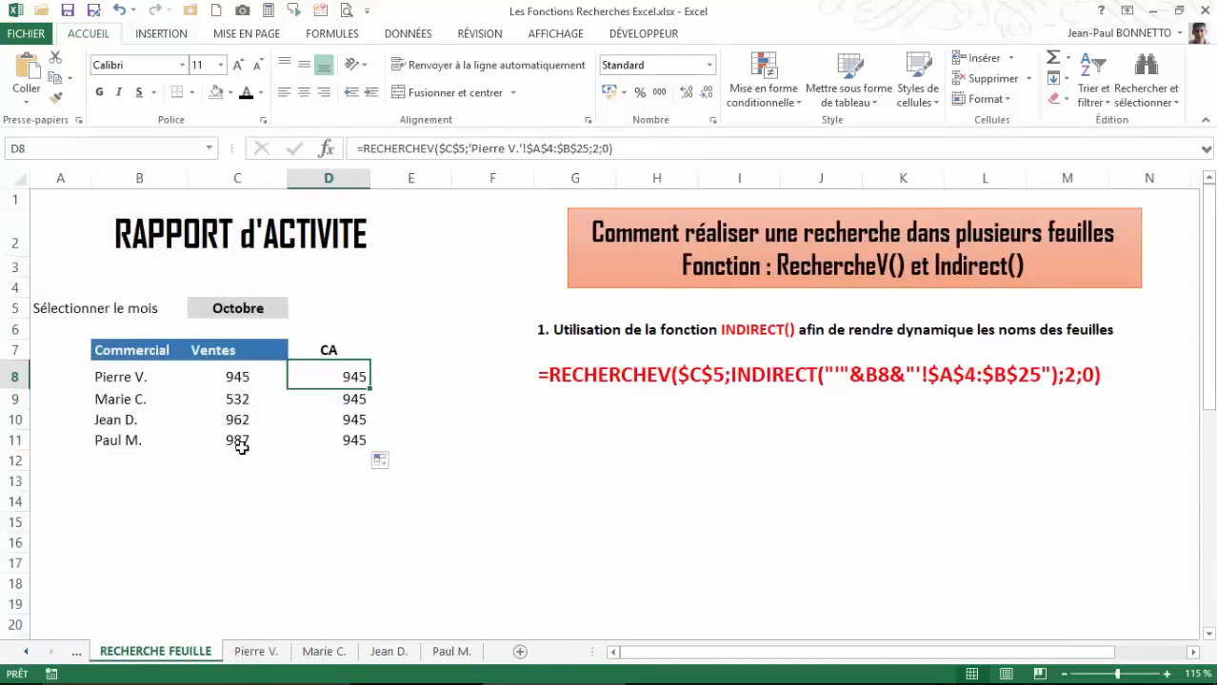
left_click(253, 653)
left_click(175, 309)
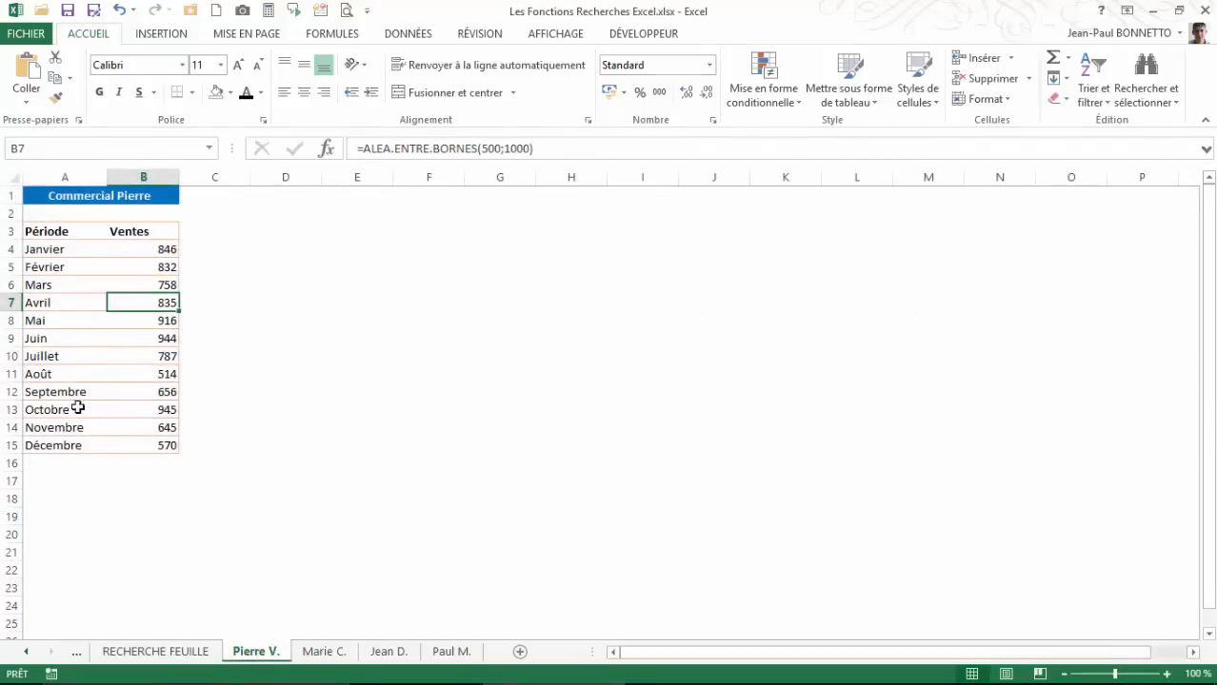
left_click(144, 412)
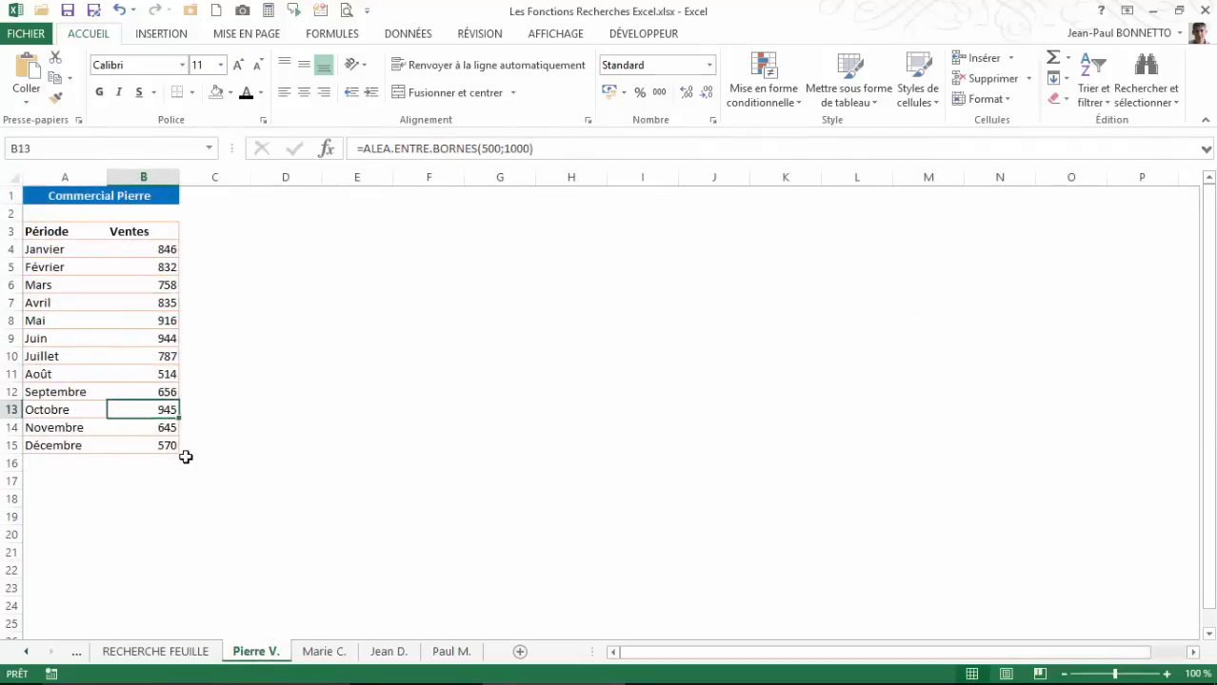
left_click(197, 653)
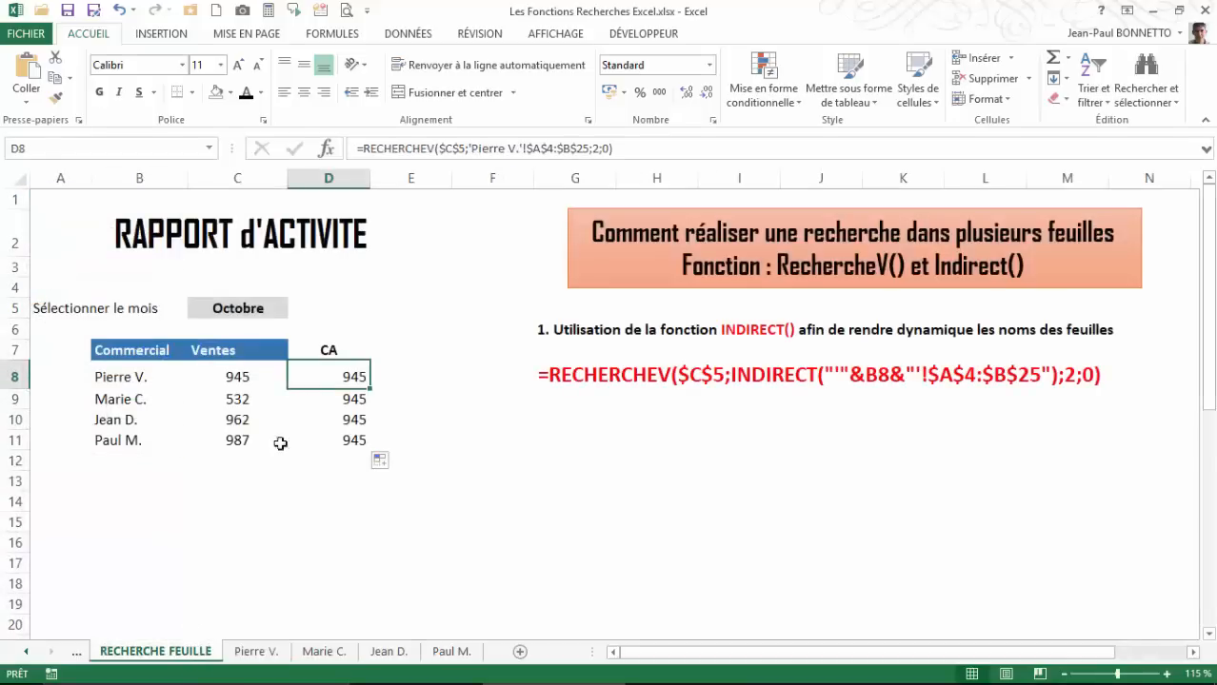
Examine which sheet the copied RECHERCHEV formulas in D8:D11 refer to.
left_click(339, 401)
left_click(357, 419)
left_click(355, 440)
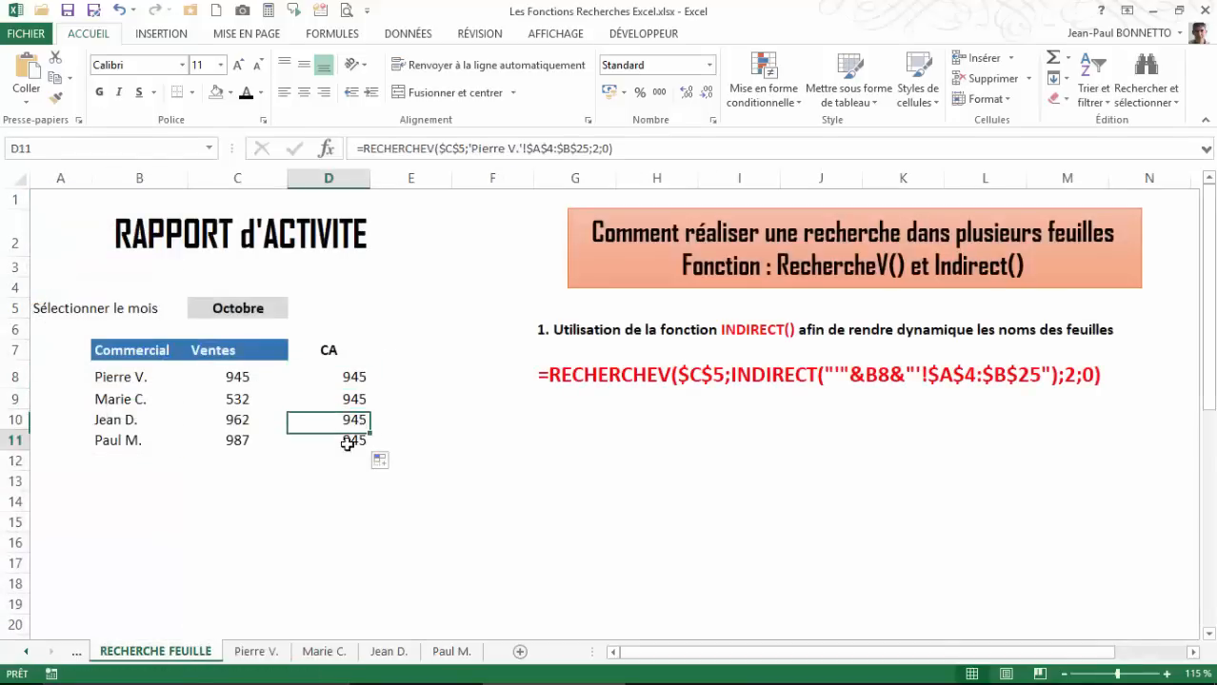
left_click(361, 399)
left_click(362, 370)
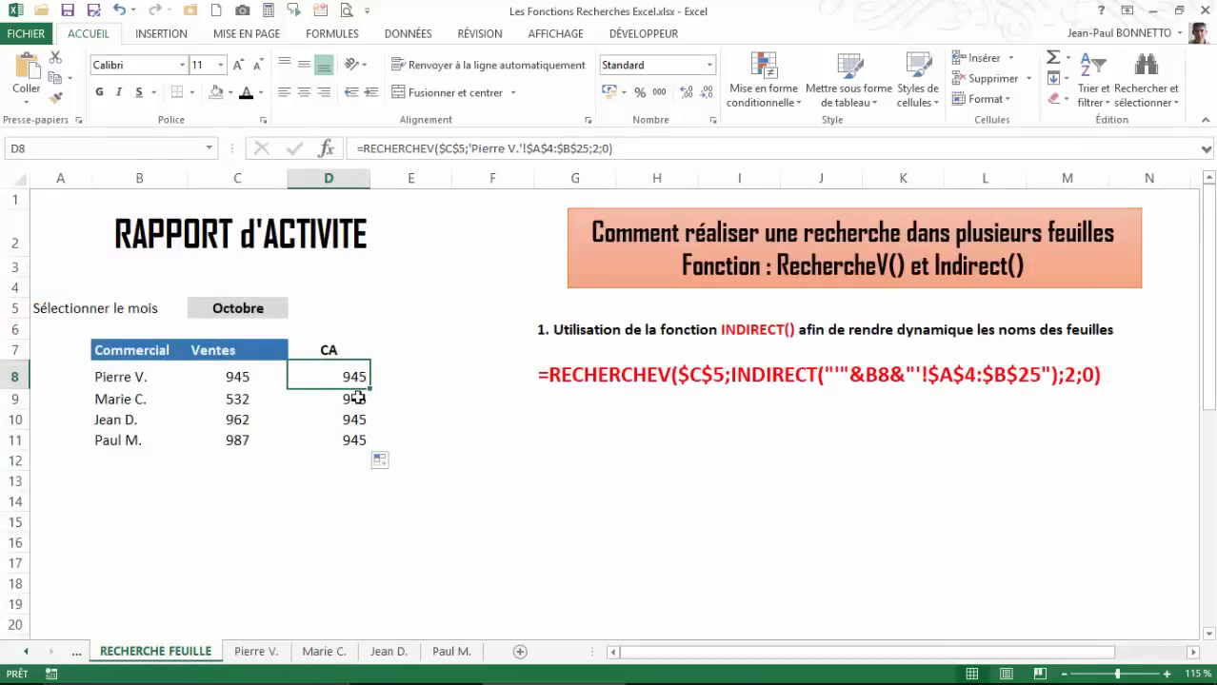
left_click(350, 398)
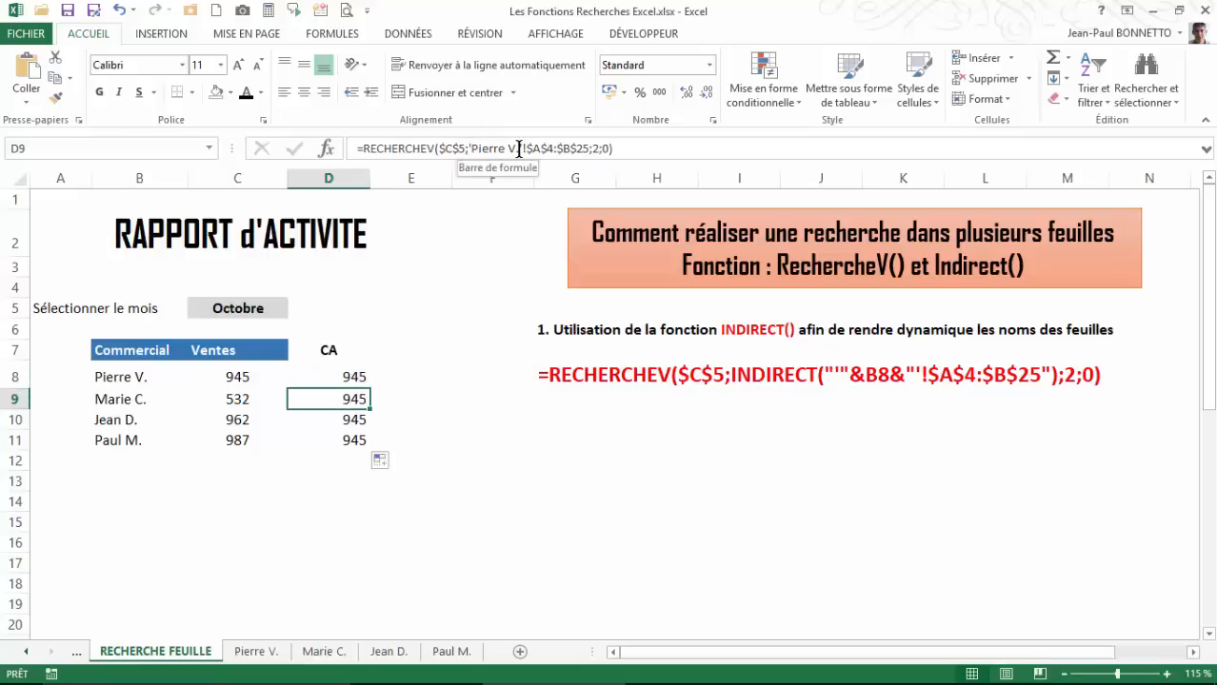
Examine the hard-coded sheet name inside the RECHERCHEV formula in D8.
left_click(348, 371)
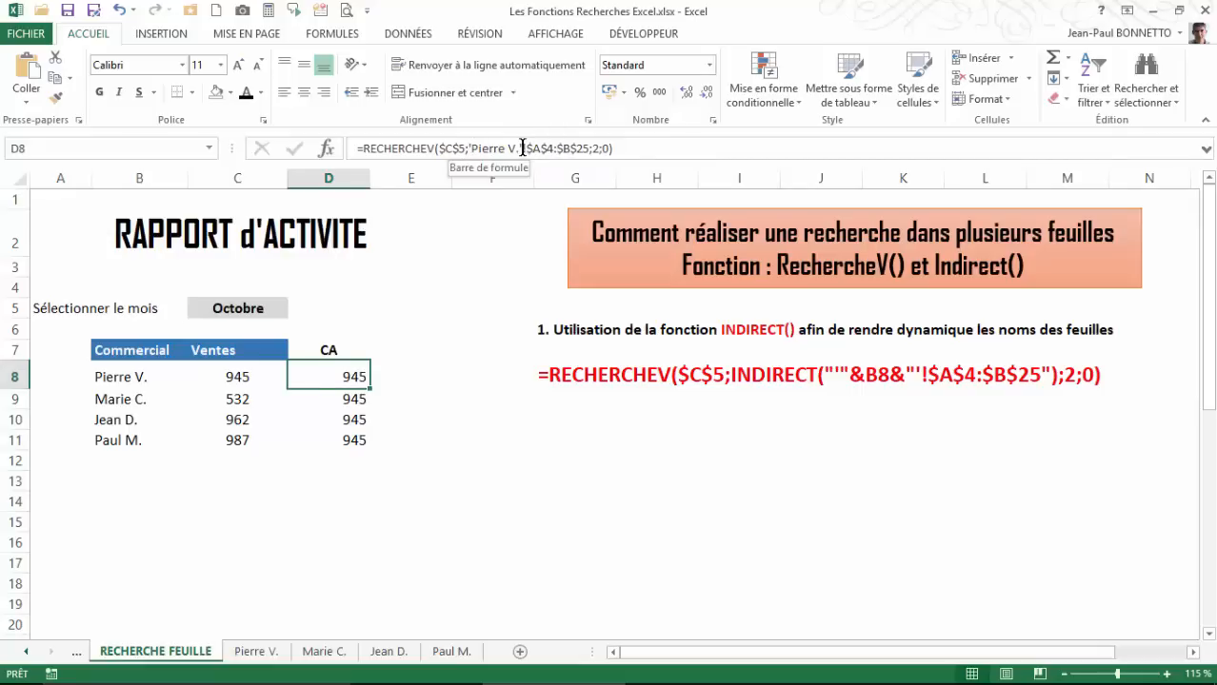
left_click_drag(522, 150, 466, 151)
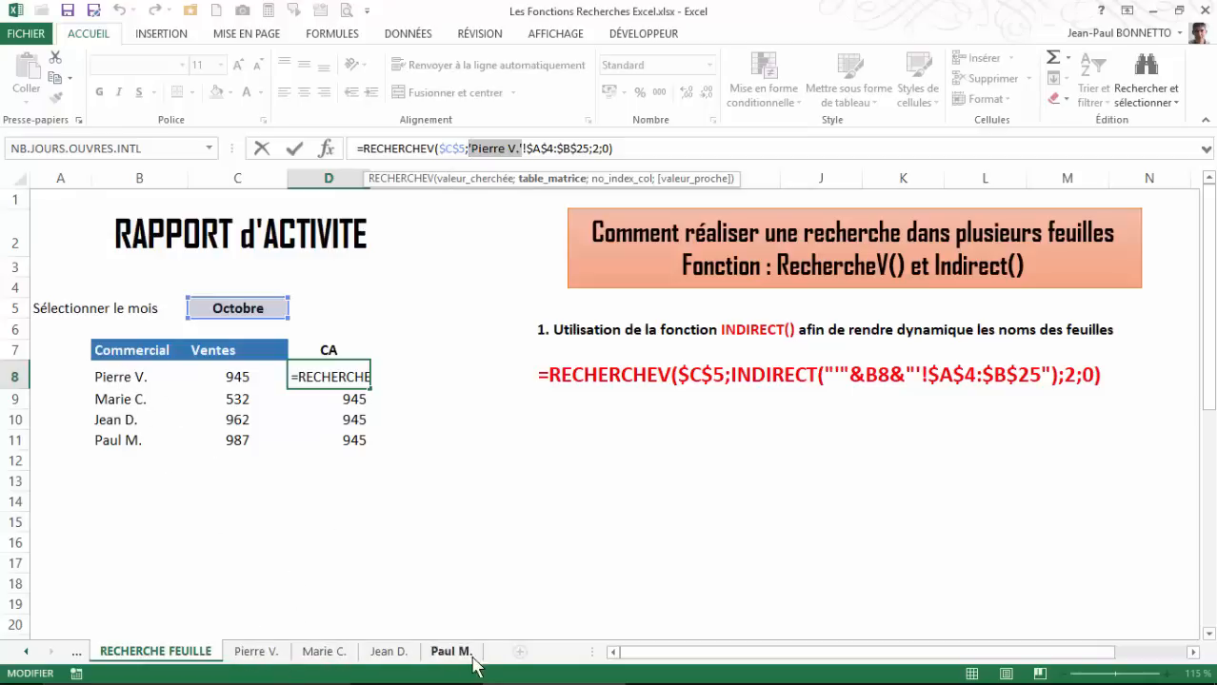
key("ctrl+Return")
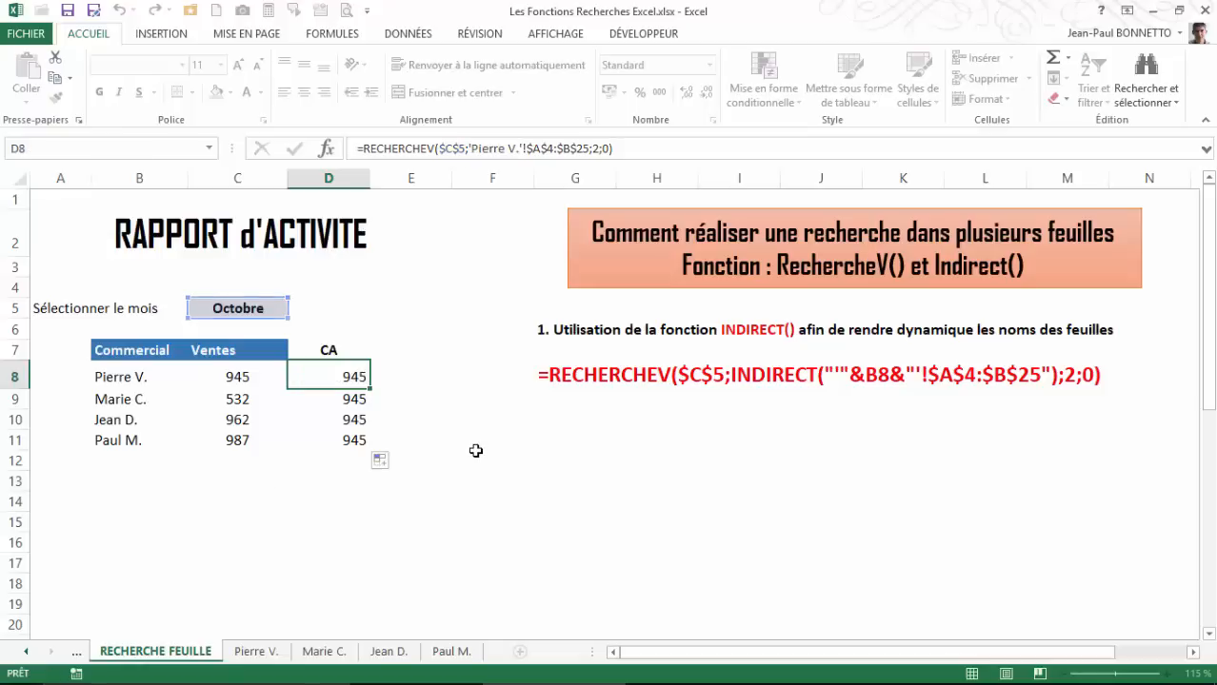
Enter the test formula =INDIRECT(B8) in cell G10.
left_click(550, 428)
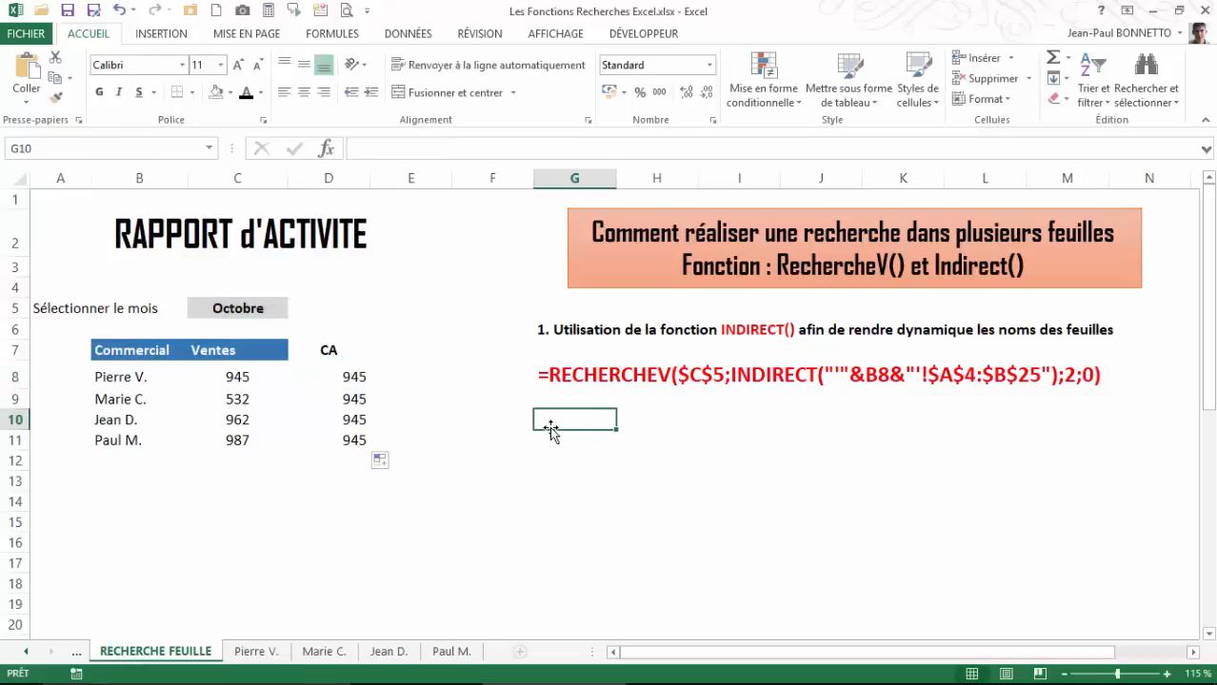
type("=")
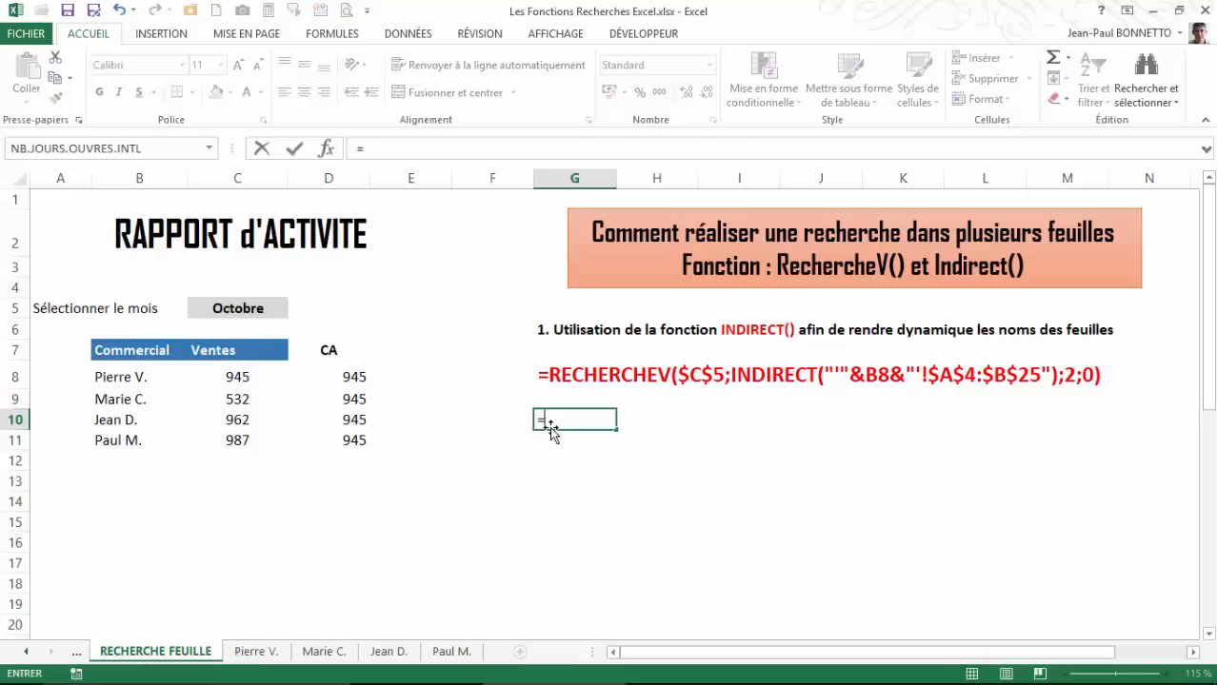
type("in")
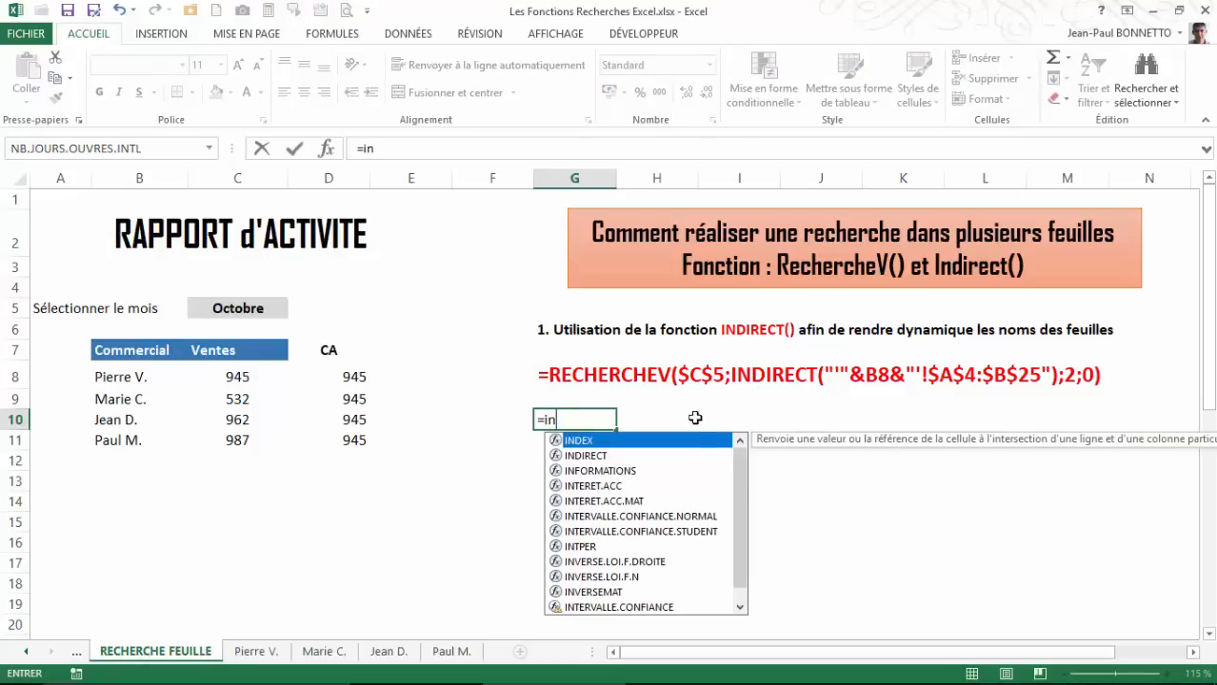
left_click(588, 459)
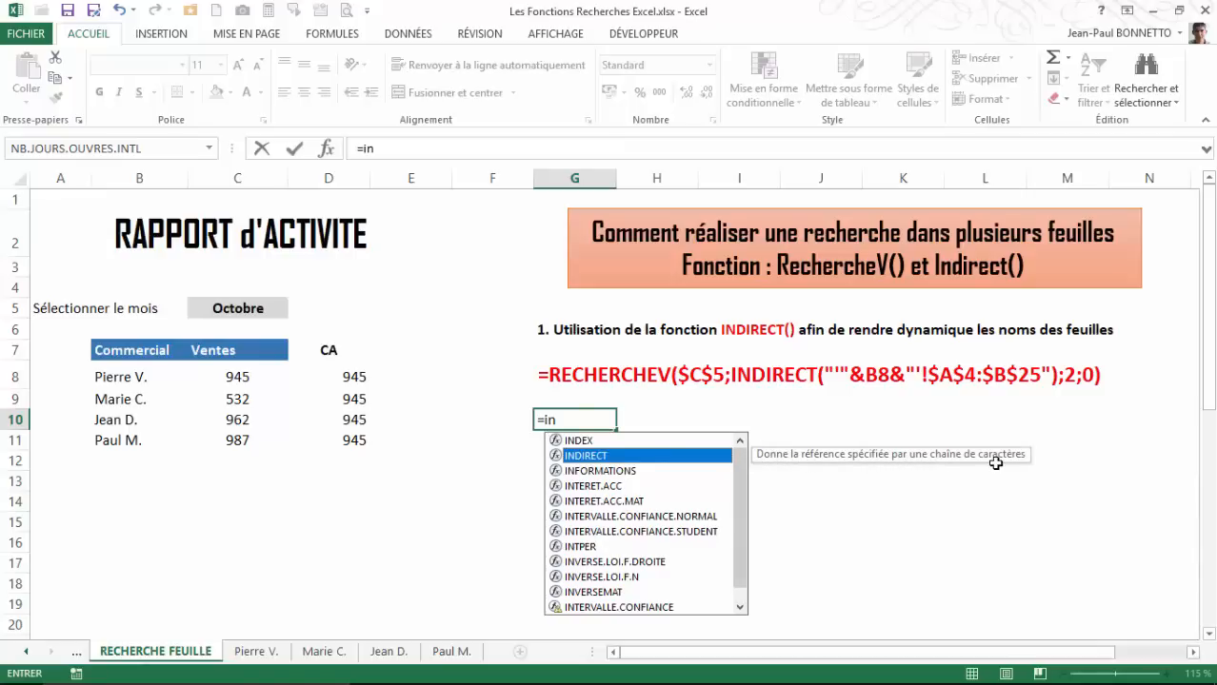
double_click(601, 456)
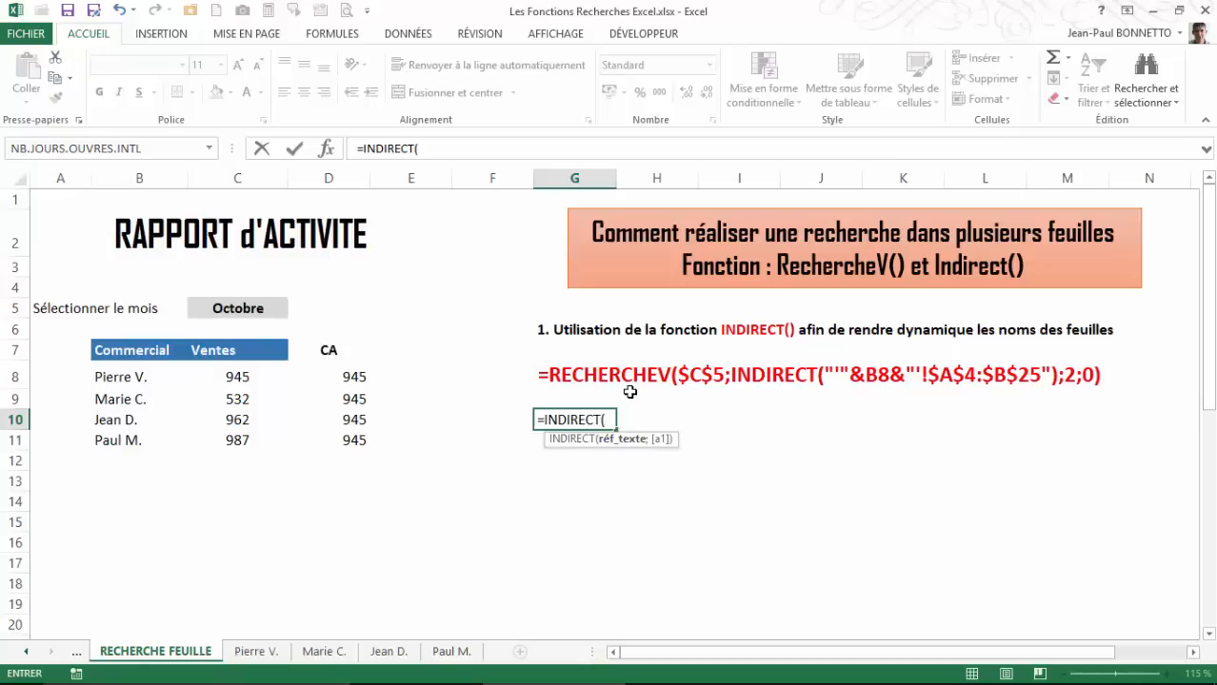
left_click(114, 377)
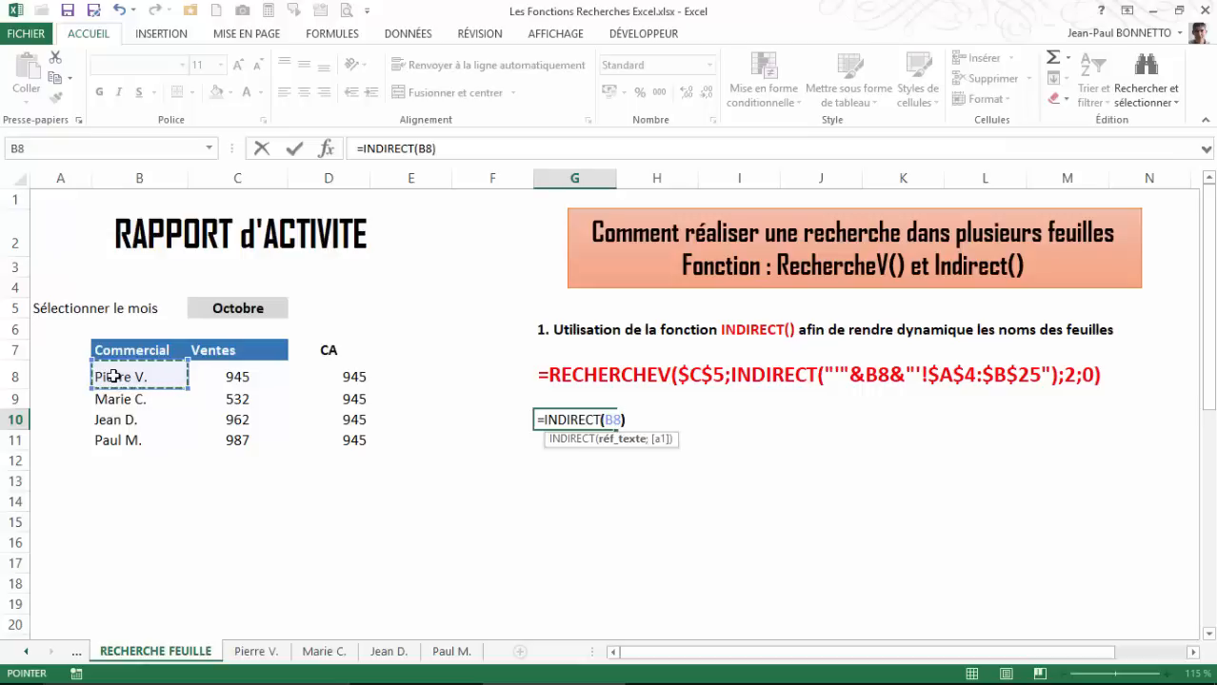
key("Return")
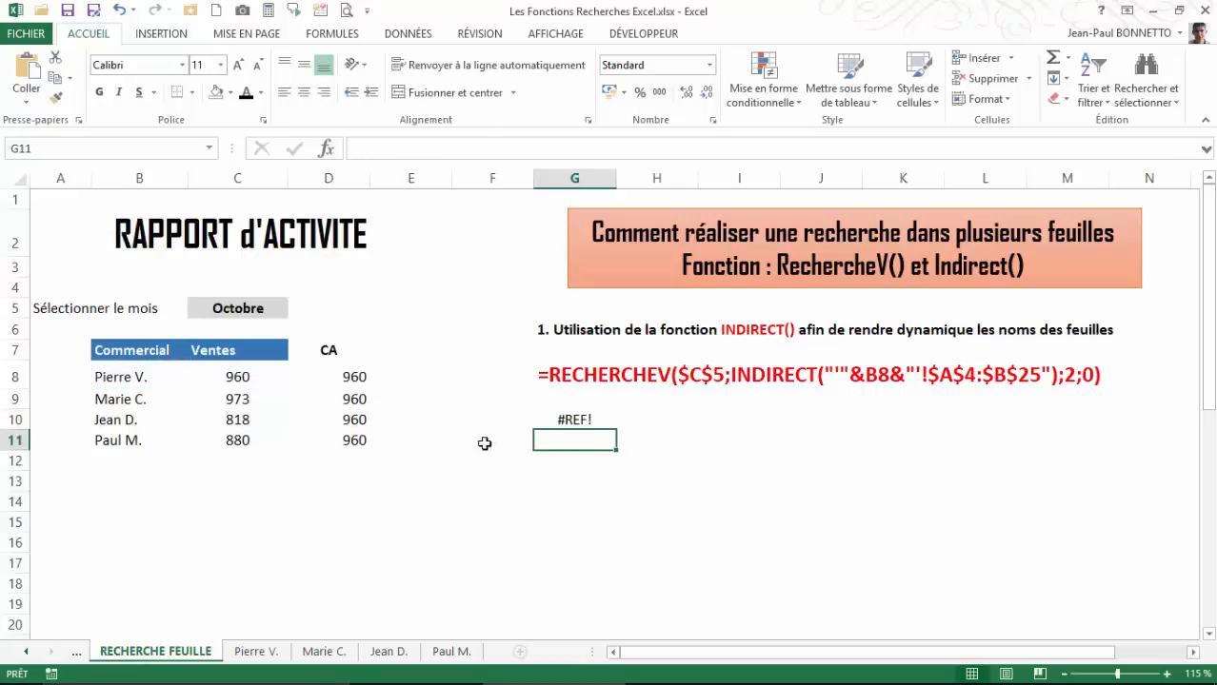
Put the B8 argument in quotation marks so that G10 contains =INDIRECT("B8").
left_click(573, 420)
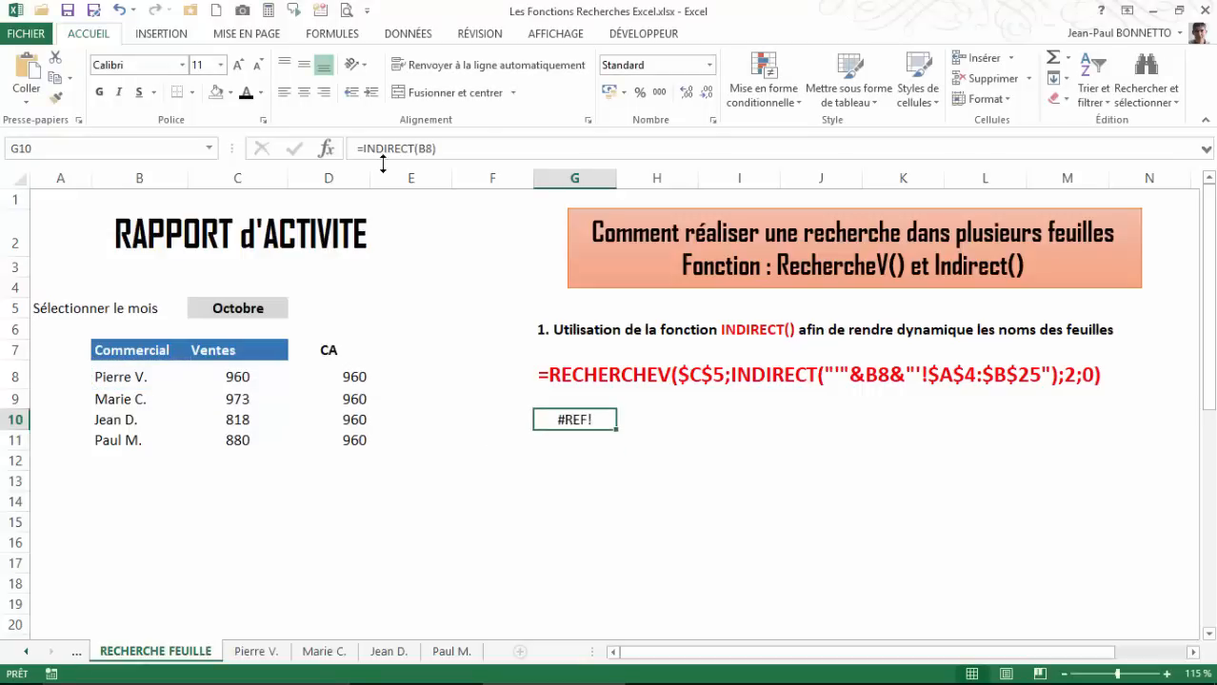
left_click(418, 150)
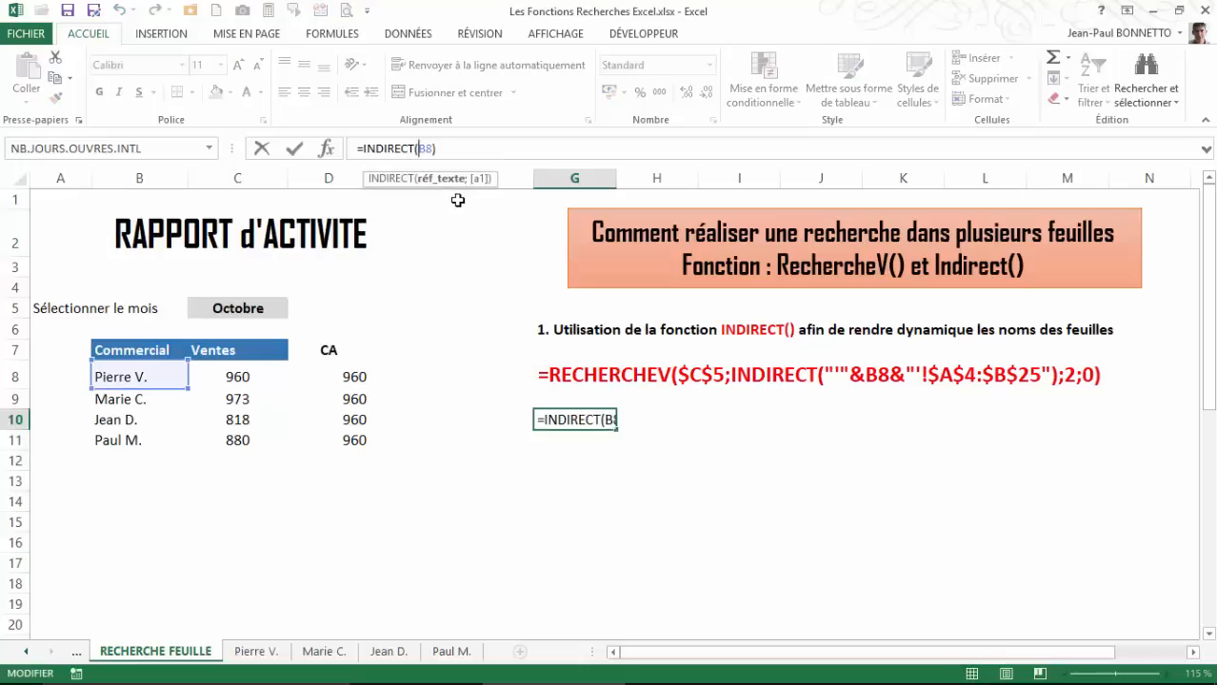
type("\"")
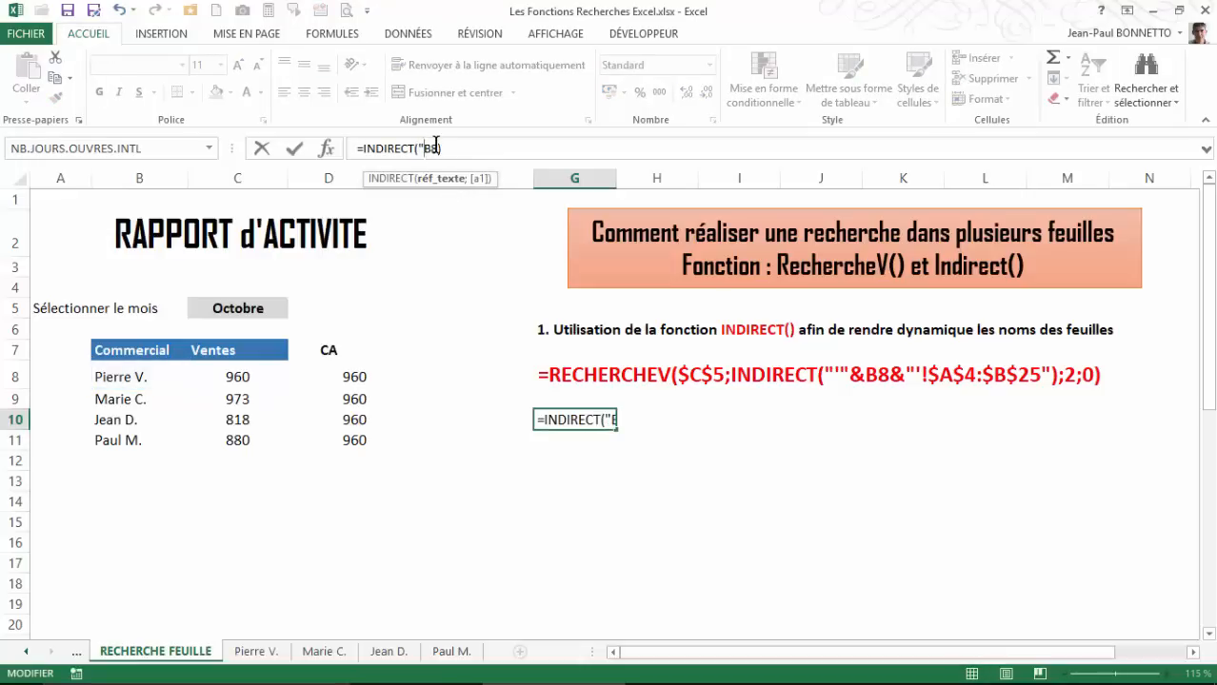
left_click(437, 149)
type("\"")
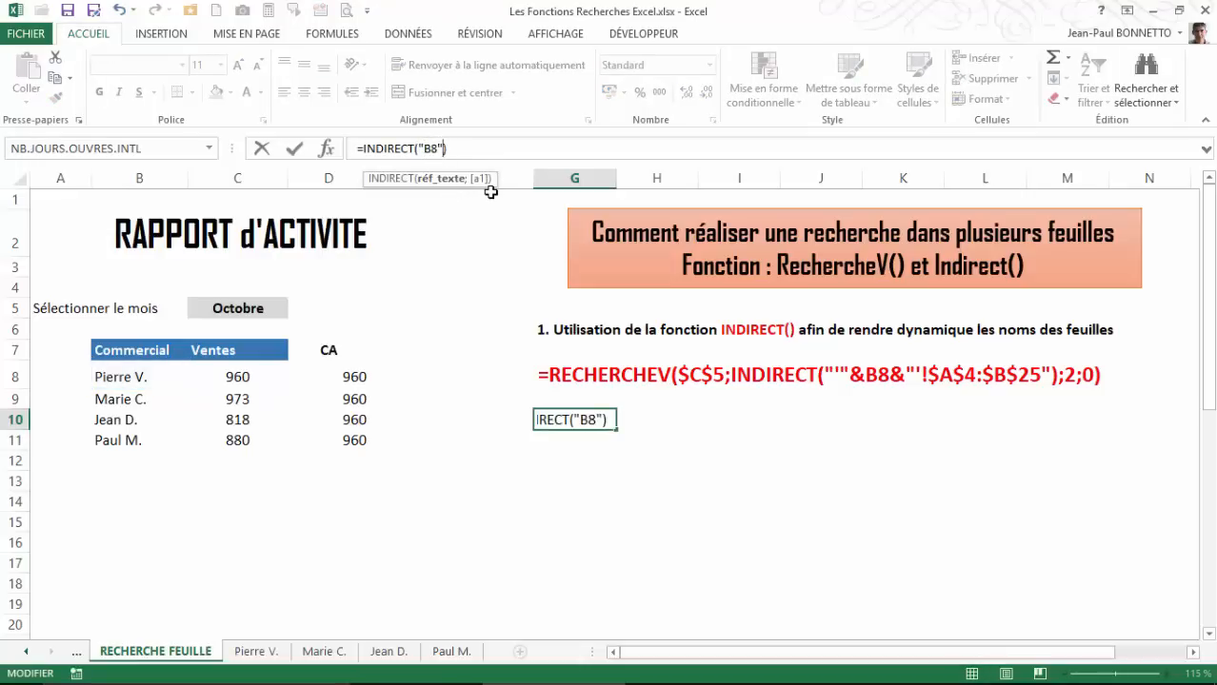
key("Return")
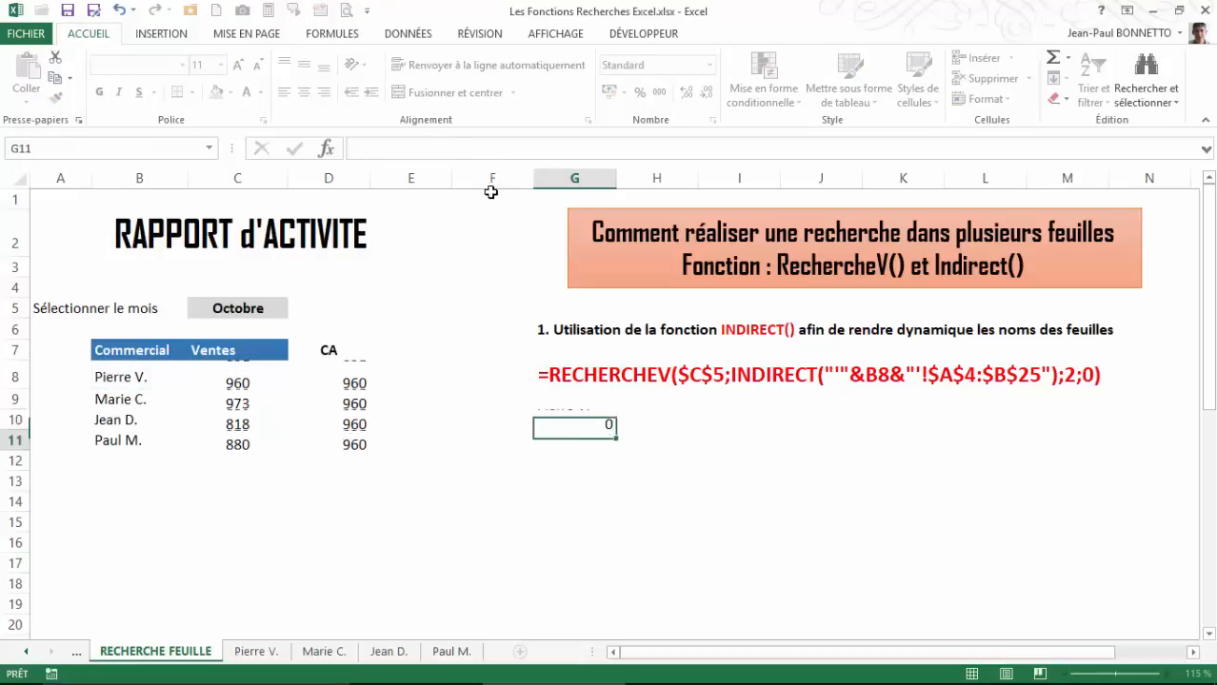
Change the quoted reference in the G10 formula to get =INDIRECT("B10").
left_click(565, 416)
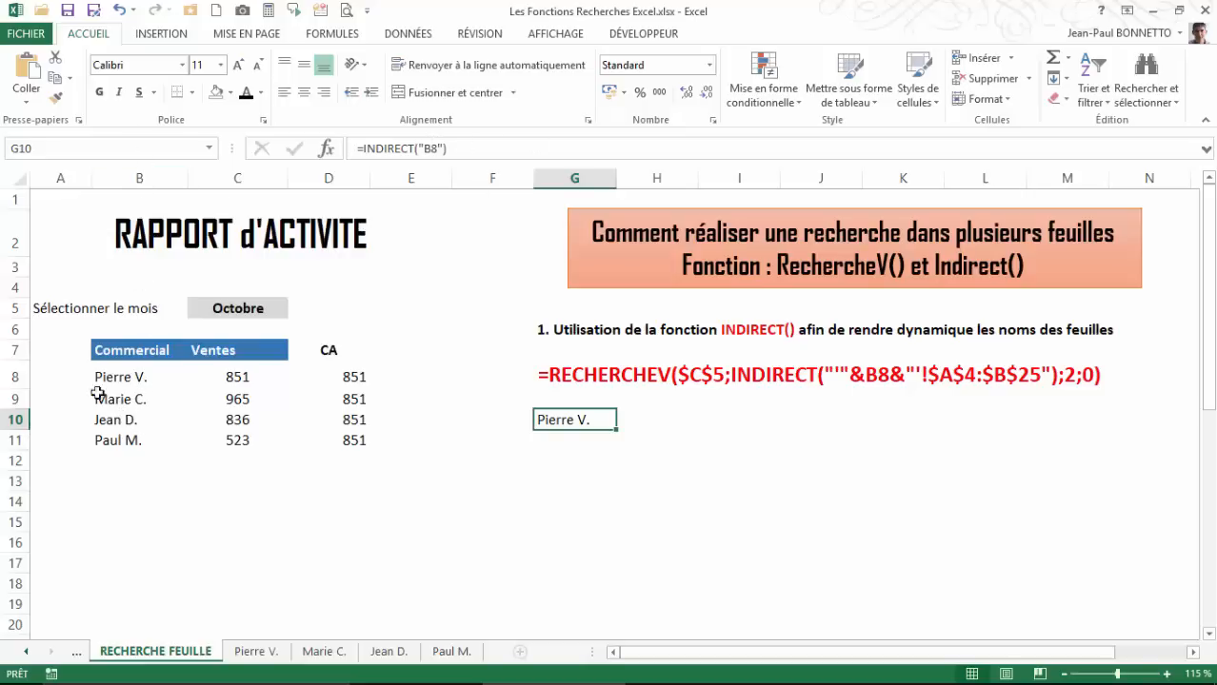
left_click(439, 153)
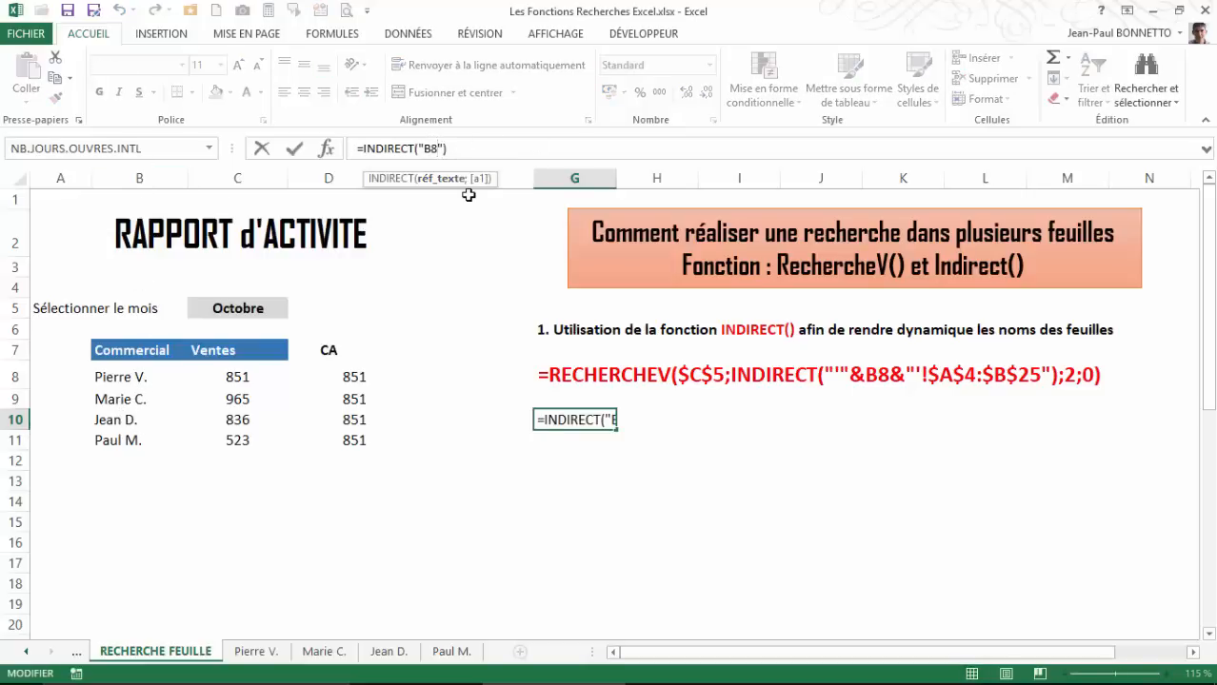
key("BackSpace")
type("10")
key("Return")
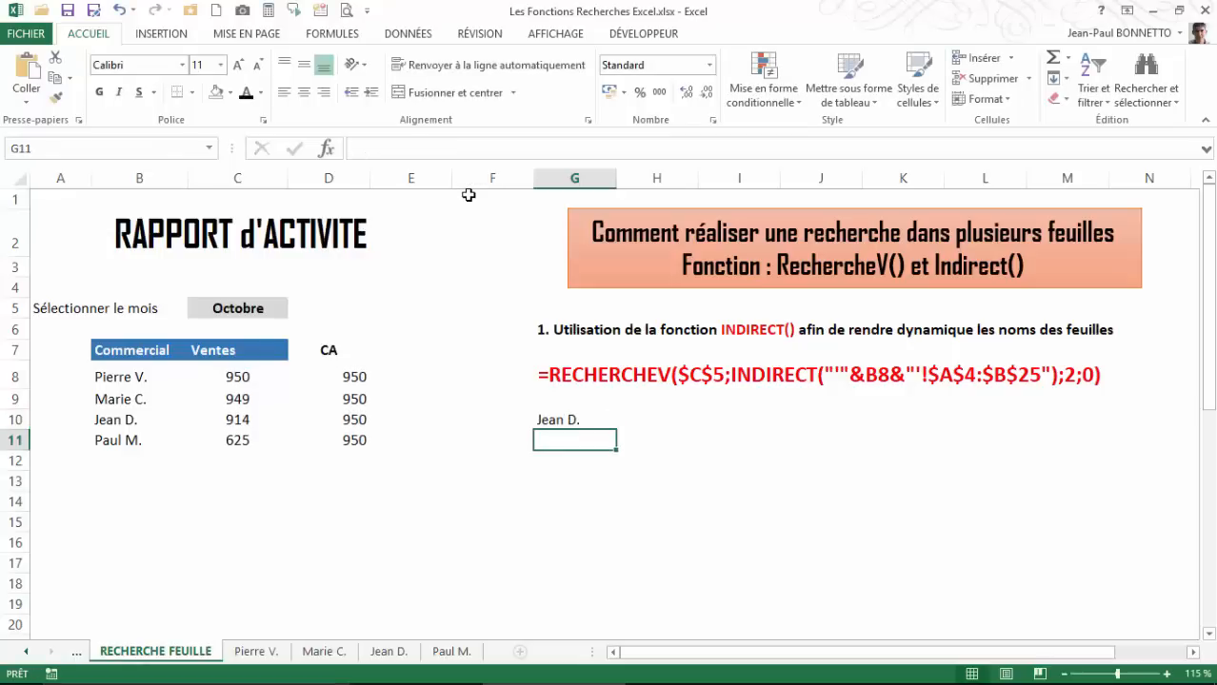
left_click(555, 421)
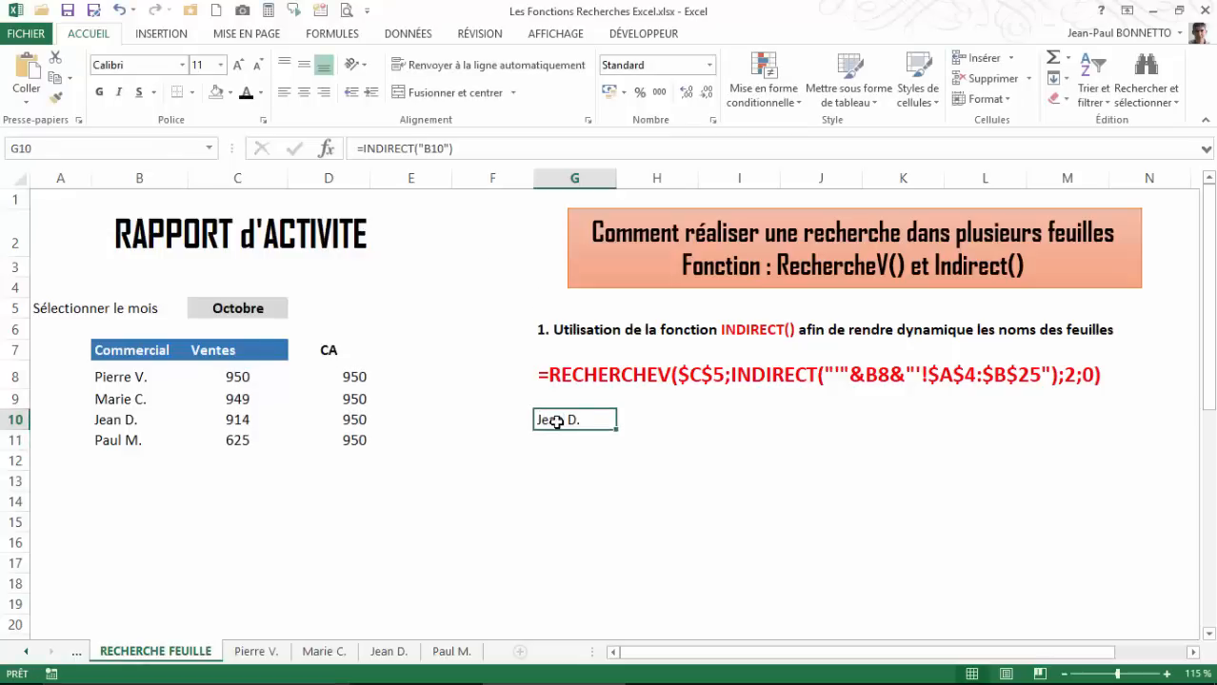
Enter the cell address C5 as text in cell G12.
left_click(564, 451)
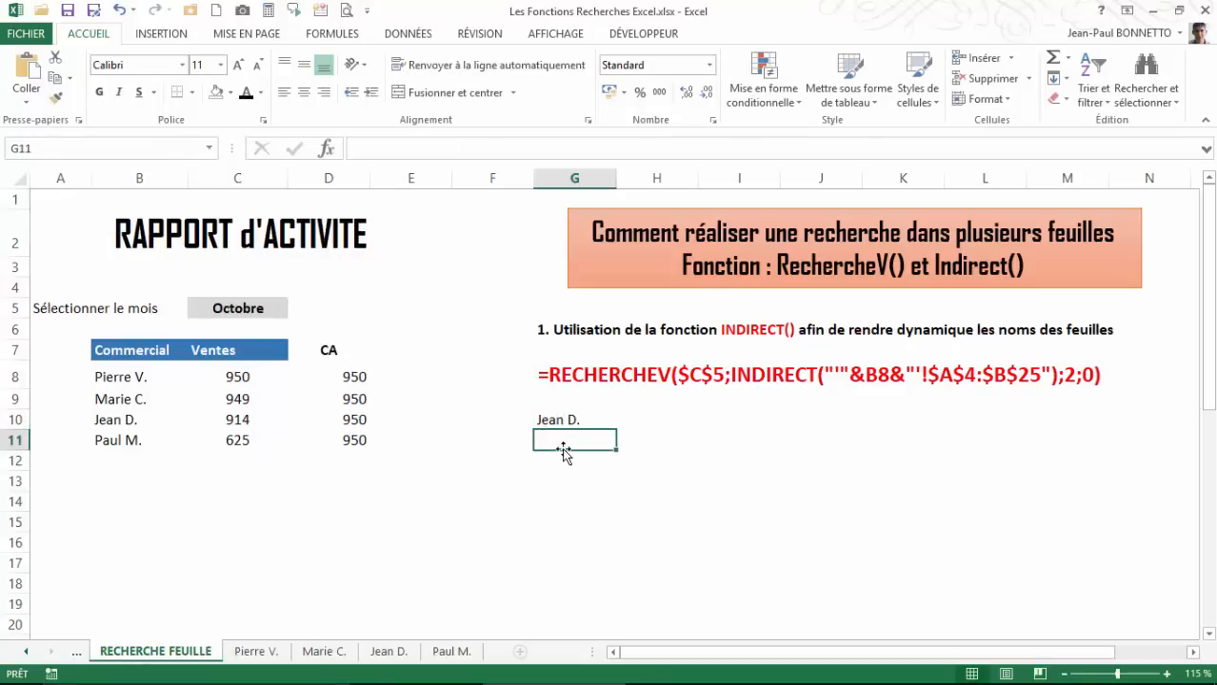
left_click(570, 462)
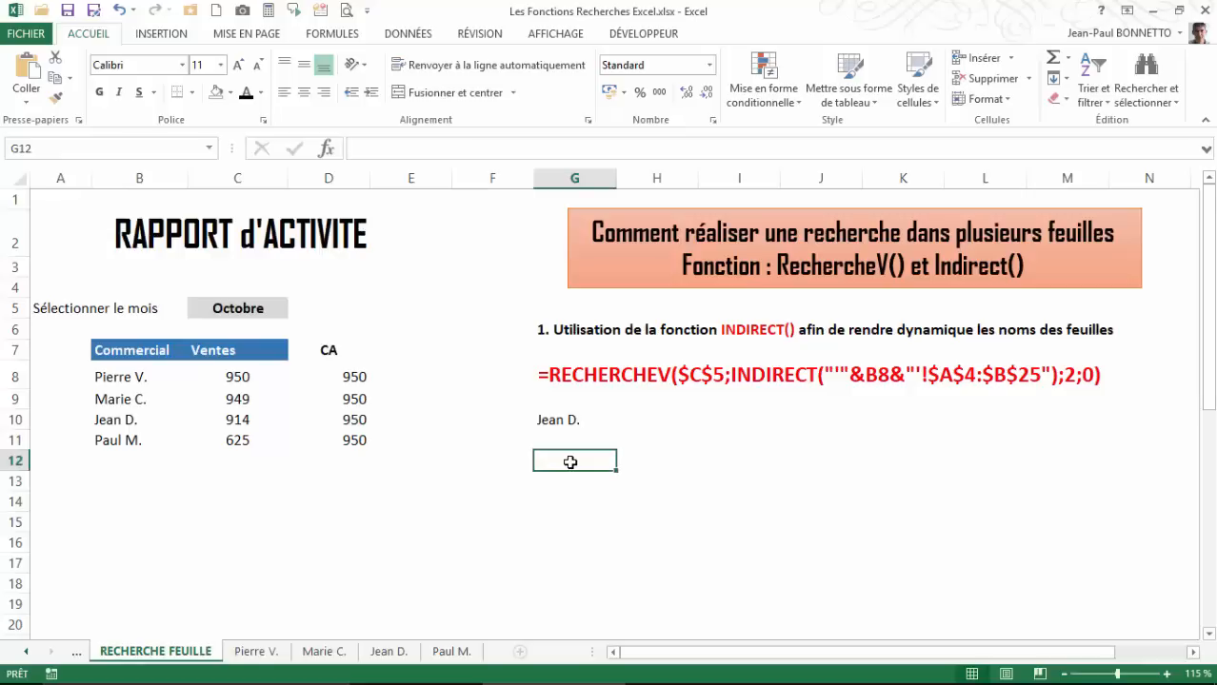
type("C5")
key("Return")
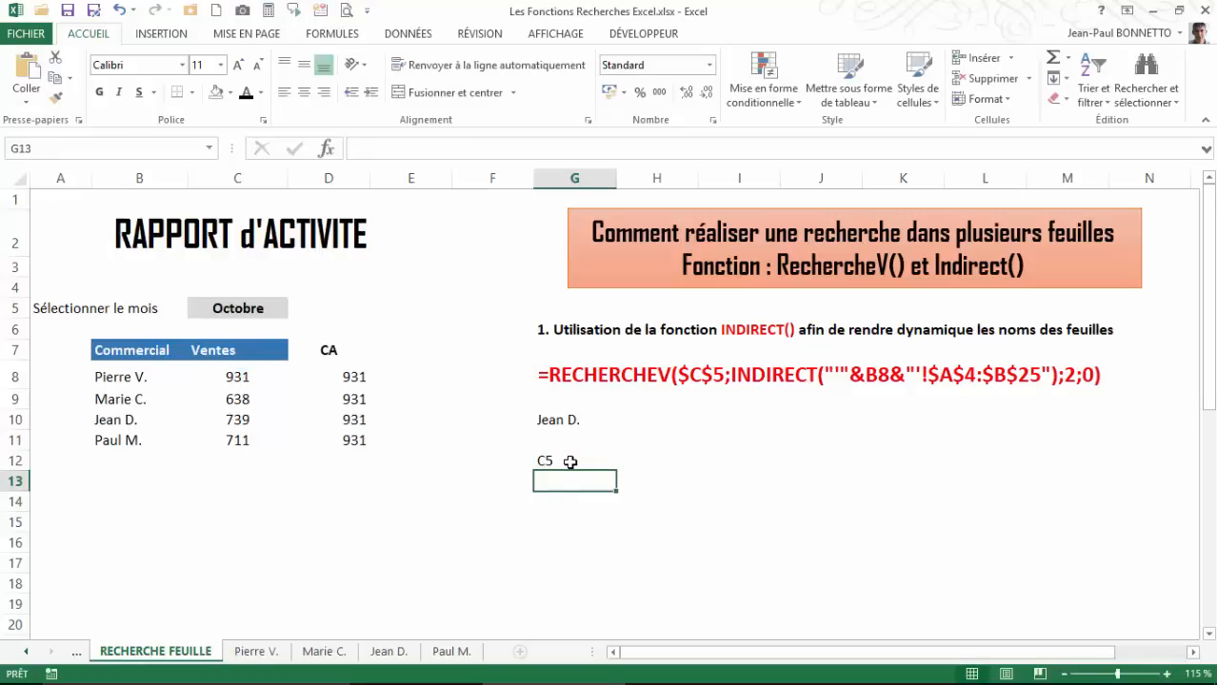
Replace the quoted argument in G10 to get =INDIRECT(G12), and compare its result with cell C5.
left_click(568, 461)
left_click(567, 419)
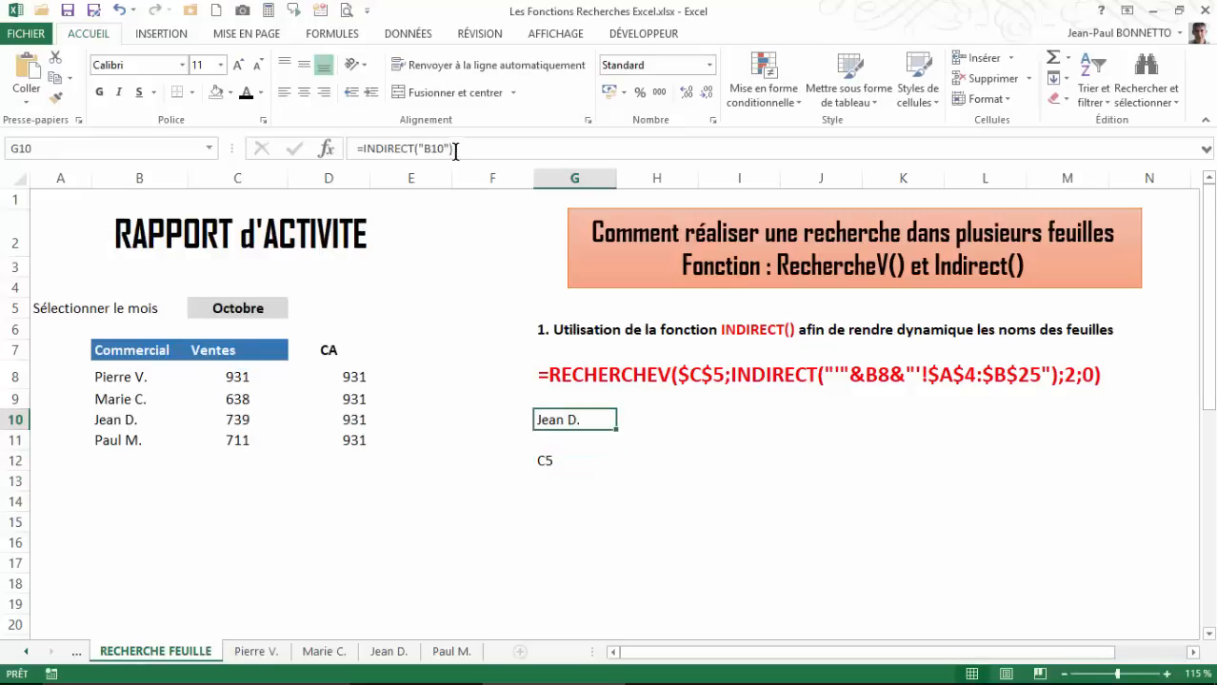
left_click_drag(448, 150, 424, 150)
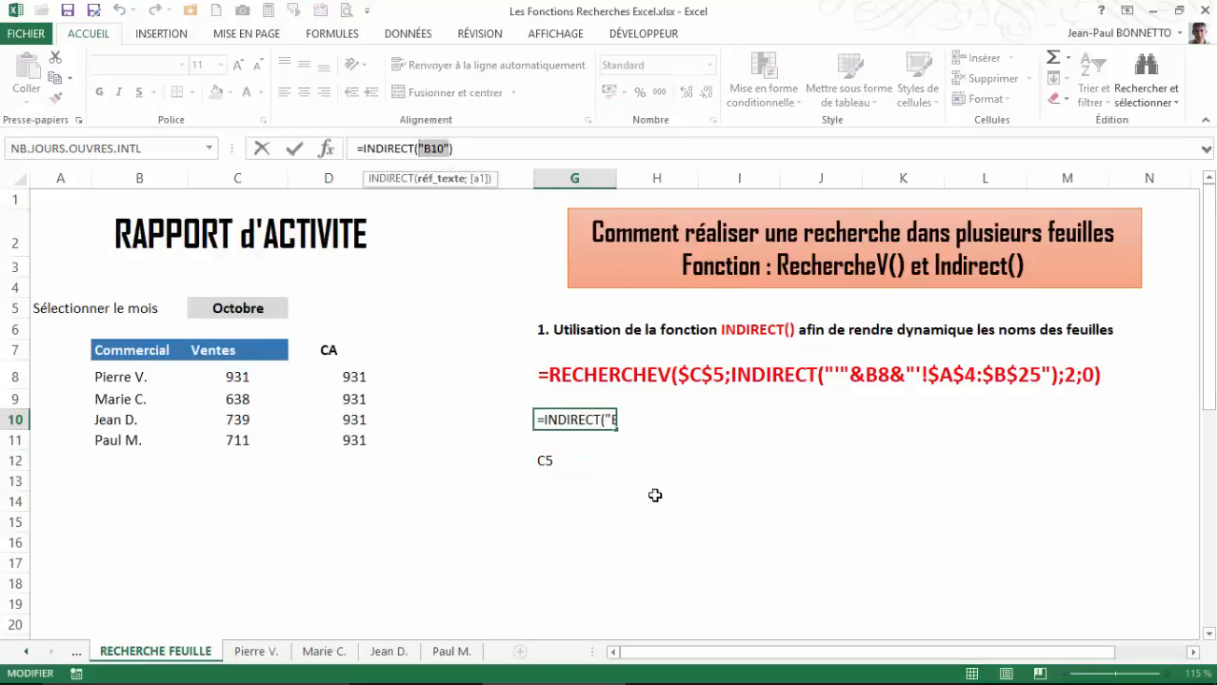
left_click(547, 462)
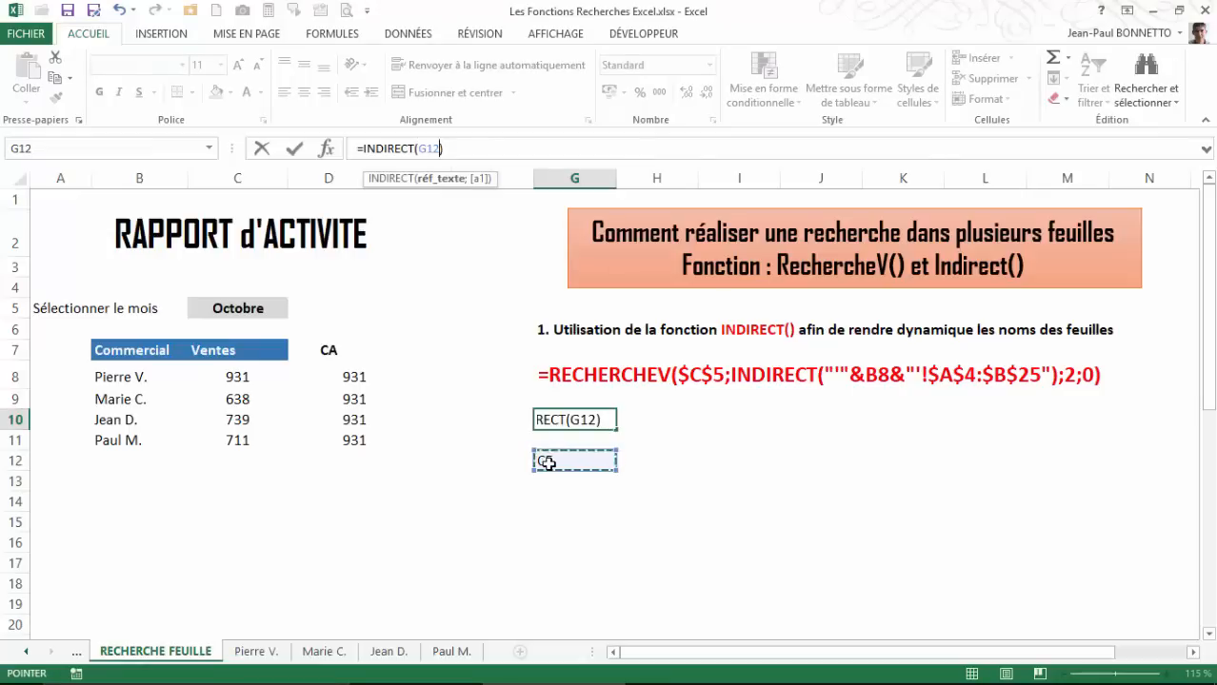
key("Return")
left_click(564, 422)
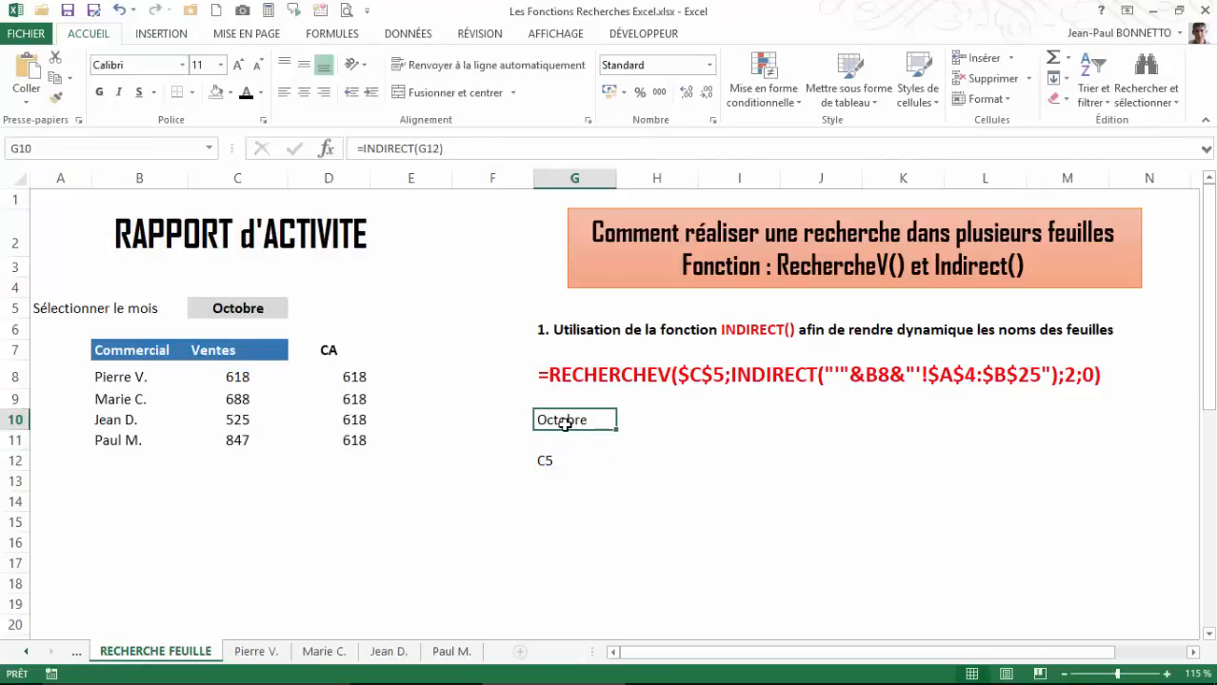
left_click(543, 460)
left_click(246, 305)
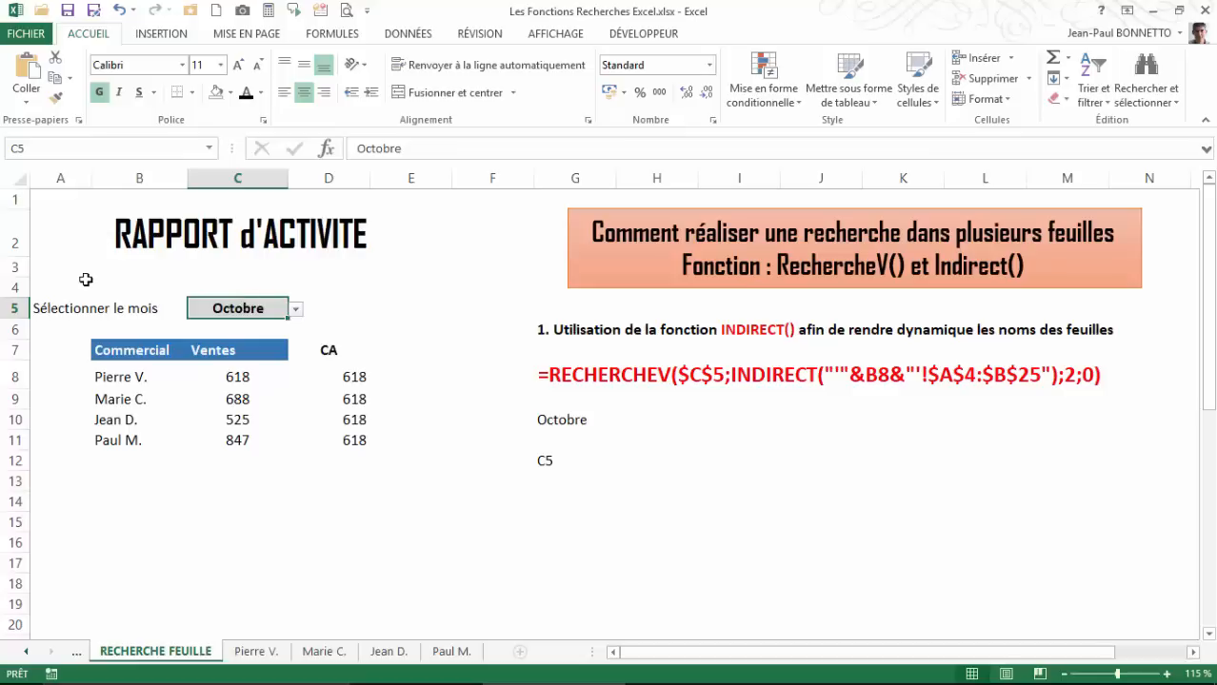
Change the address text in G12 to C8 and check the result in G10 against that cell.
left_click(250, 382)
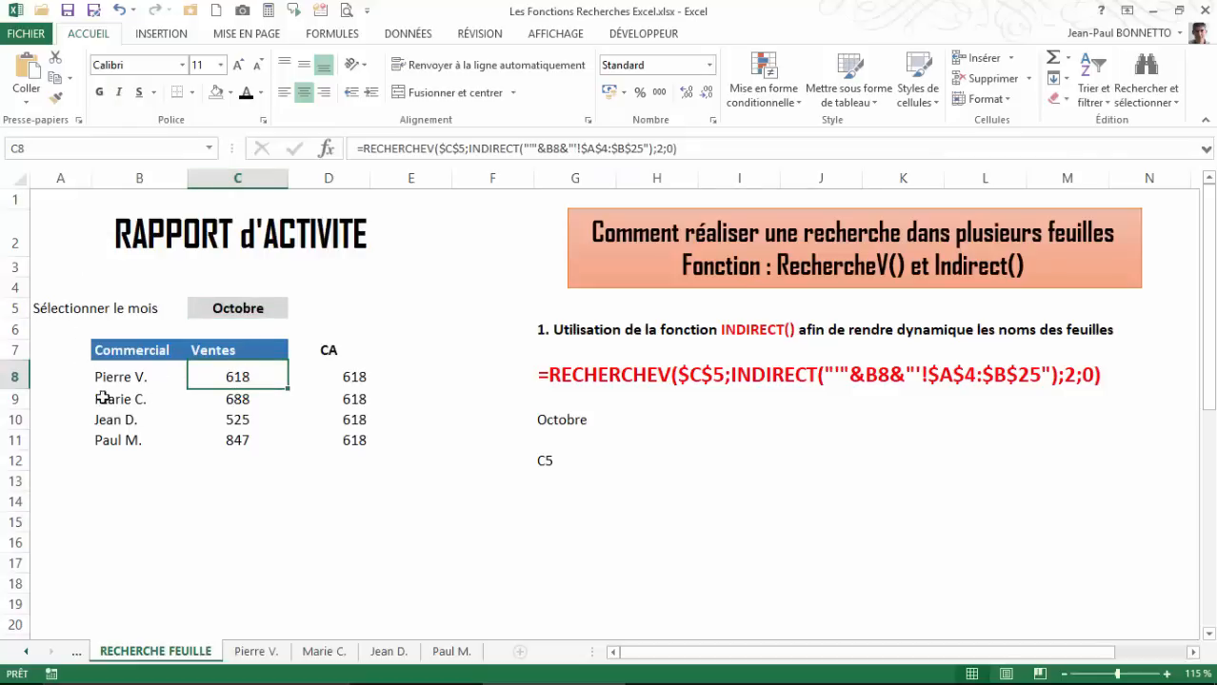
left_click(556, 460)
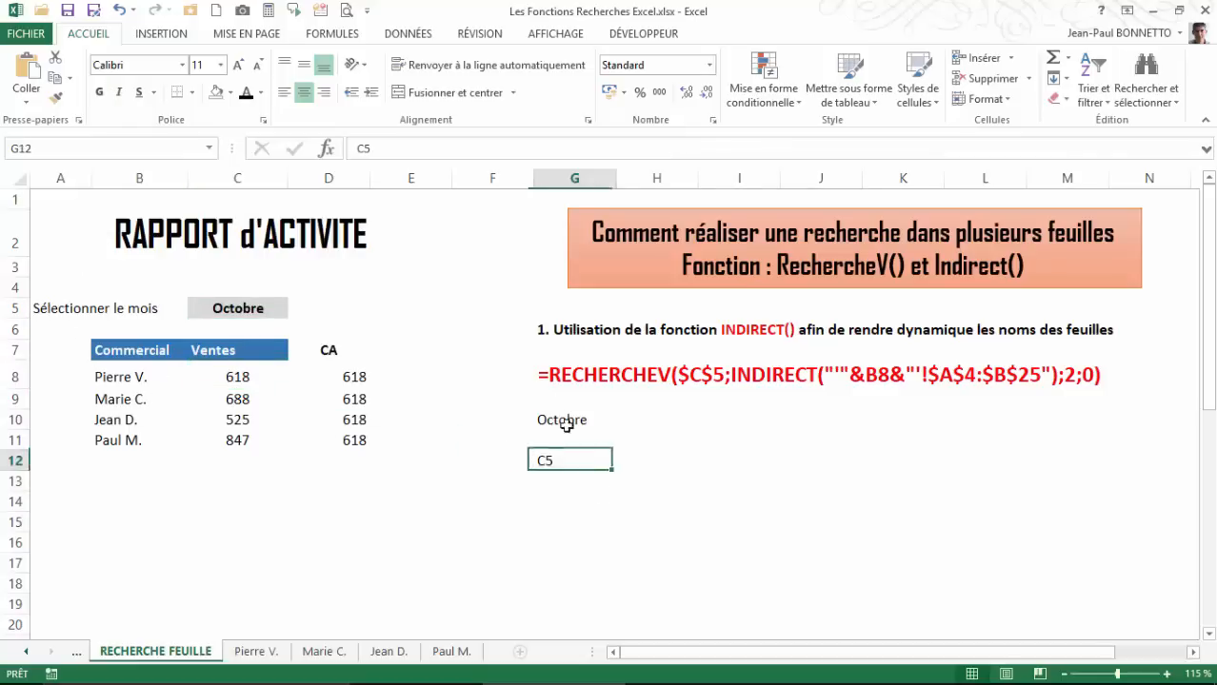
left_click(388, 148)
key("BackSpace")
type("8")
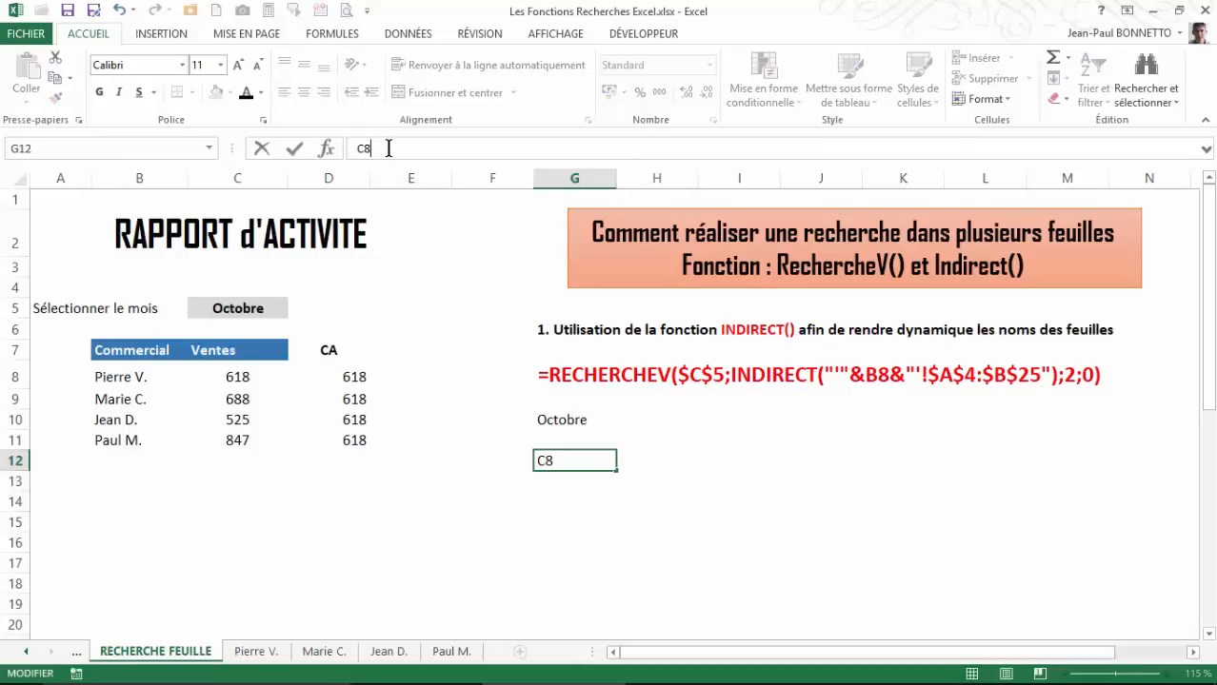
key("Return")
left_click(585, 419)
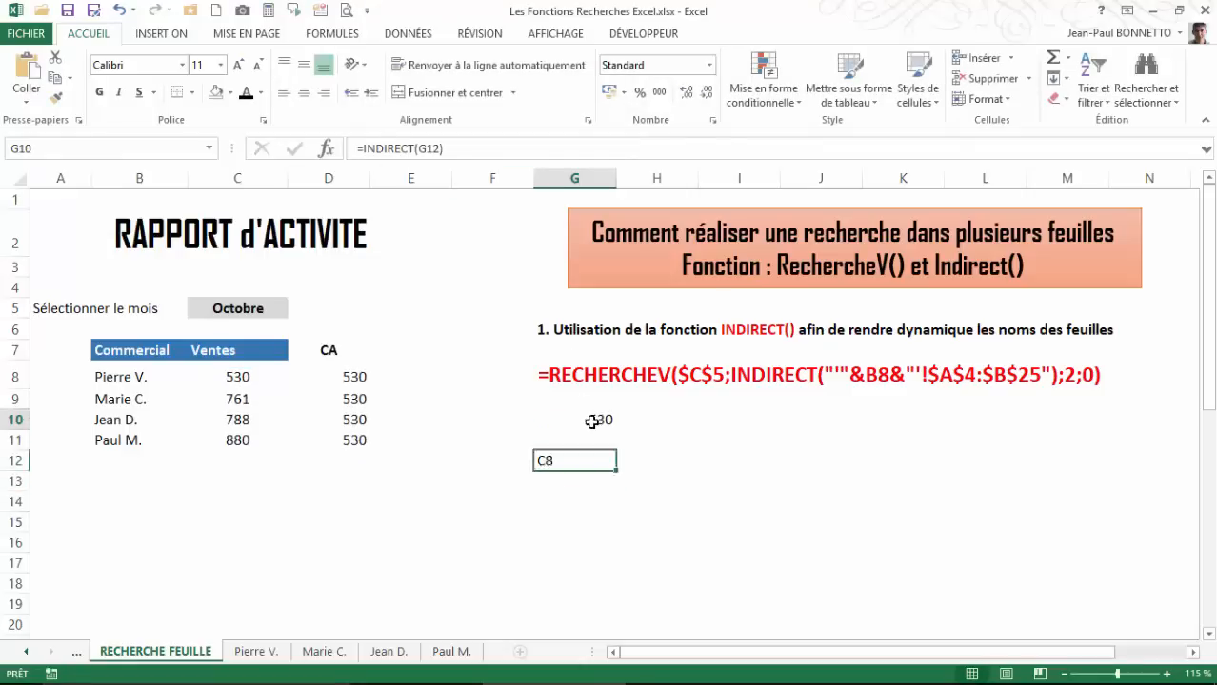
left_click(552, 462)
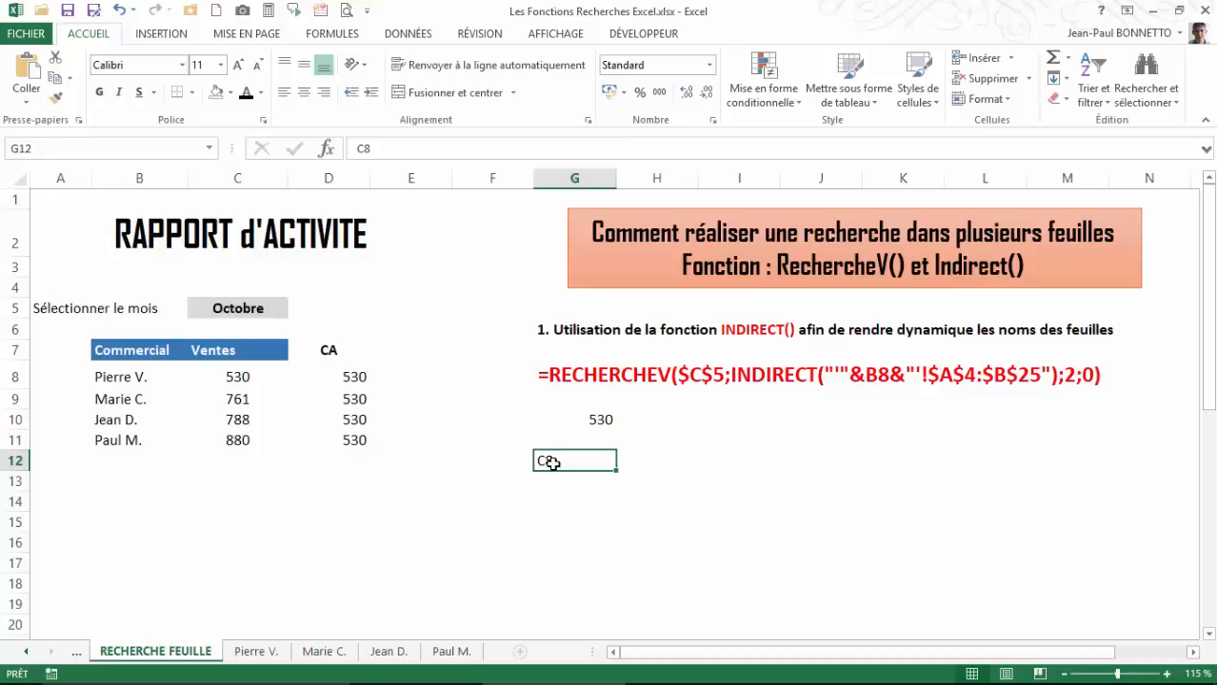
In the D8 lookup formula, wrap the table argument in INDIRECT, opening with the quoted apostrophe "'" followed by &.
left_click(367, 379)
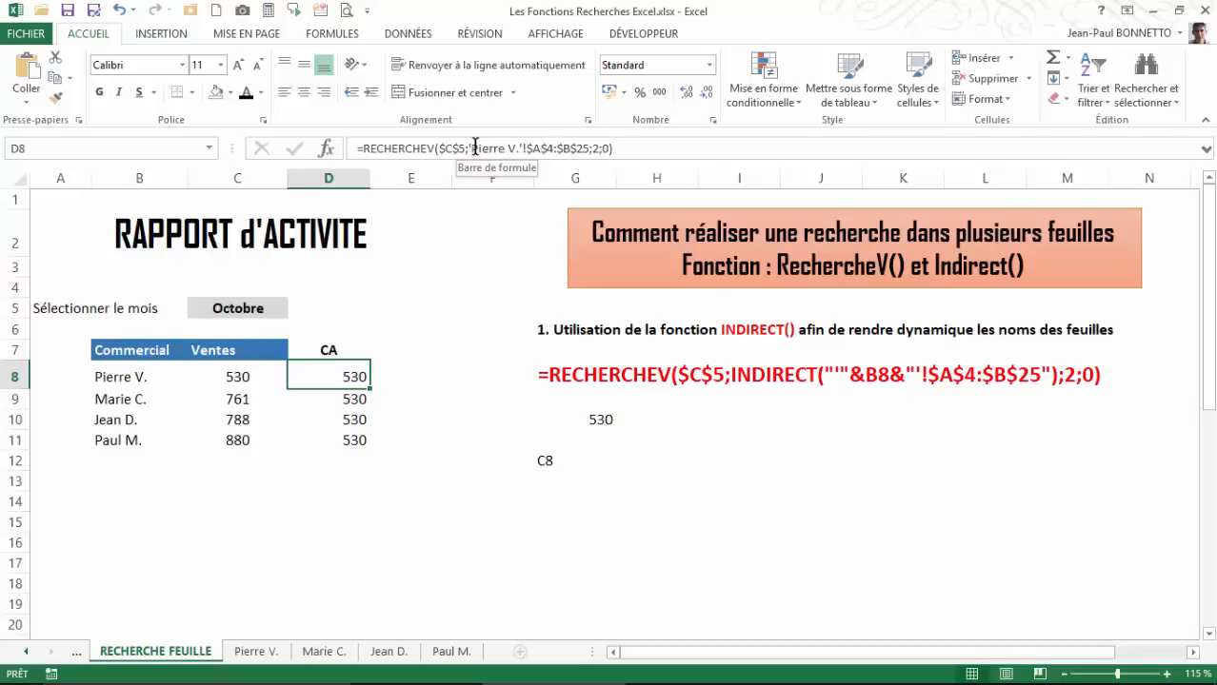
left_click(468, 150)
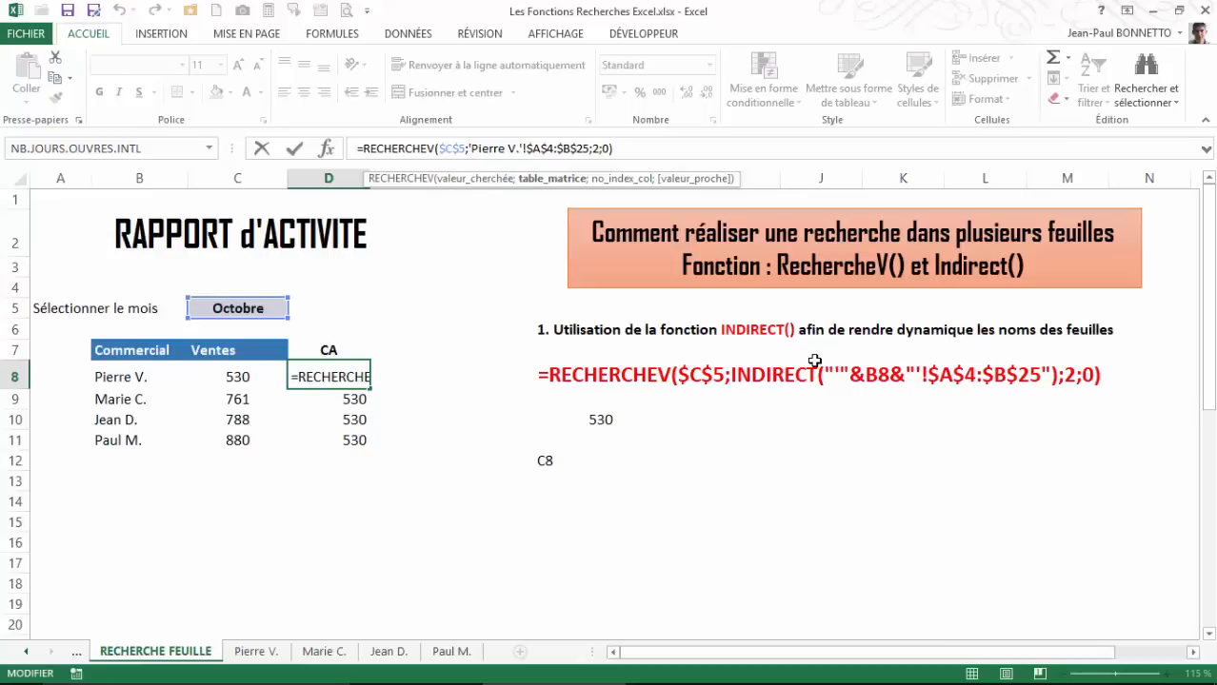
type("indi")
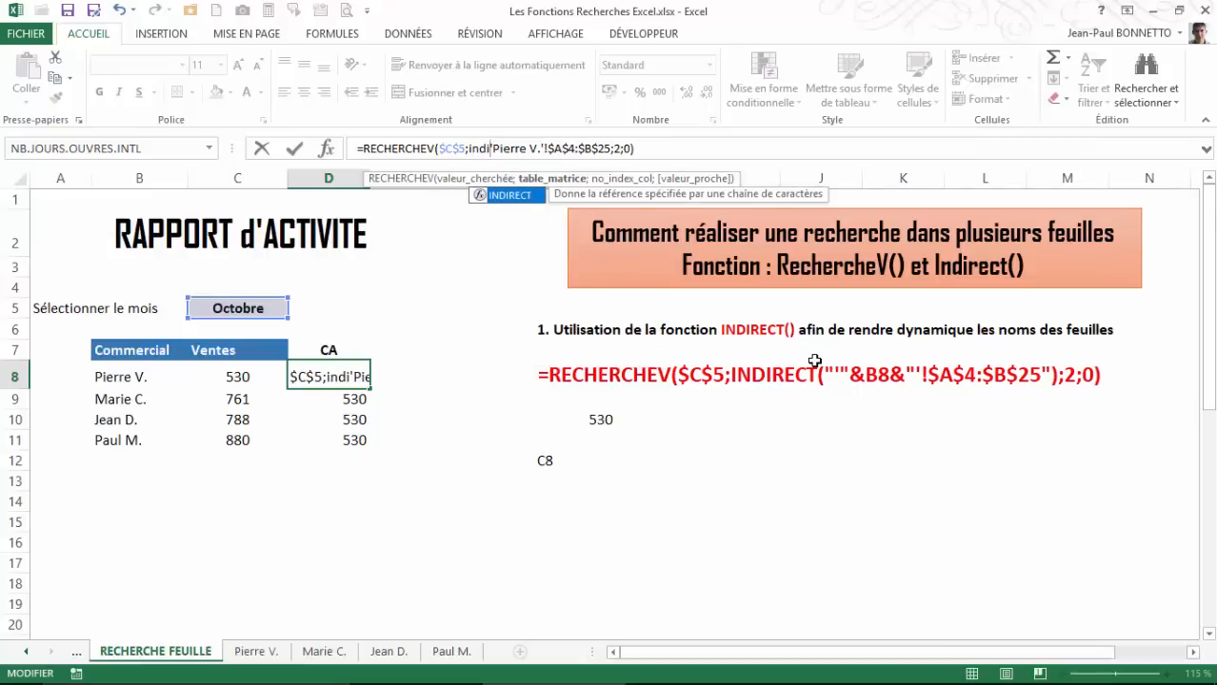
double_click(504, 195)
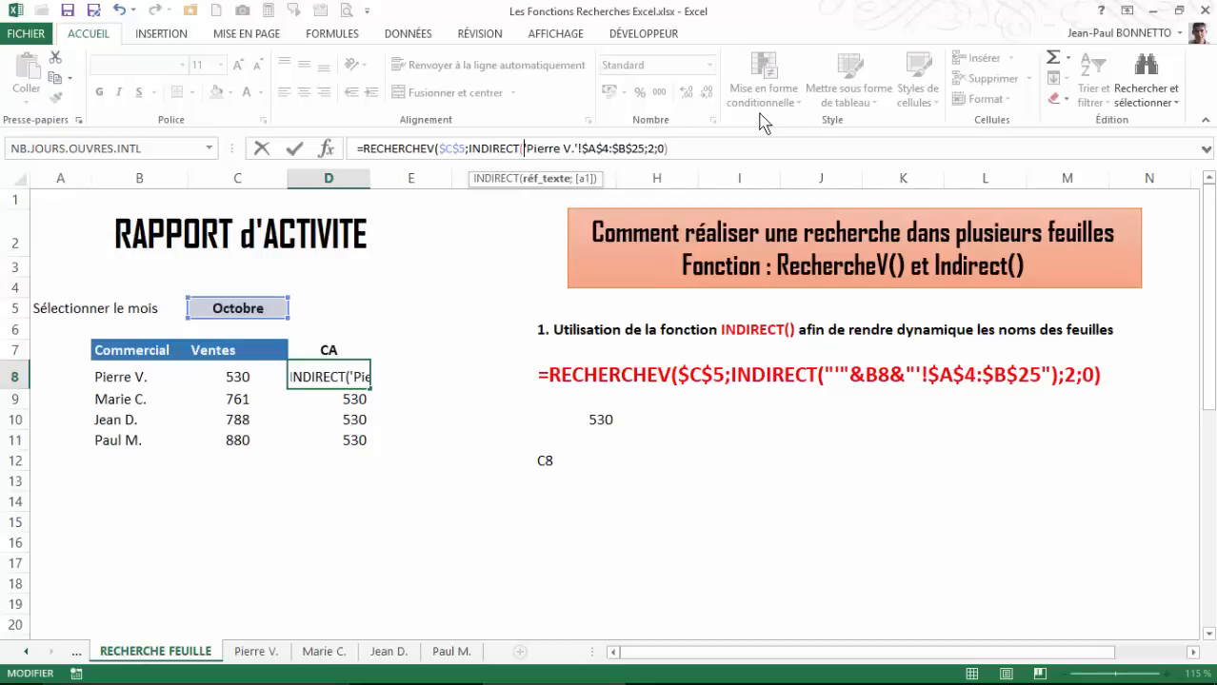
type("\"")
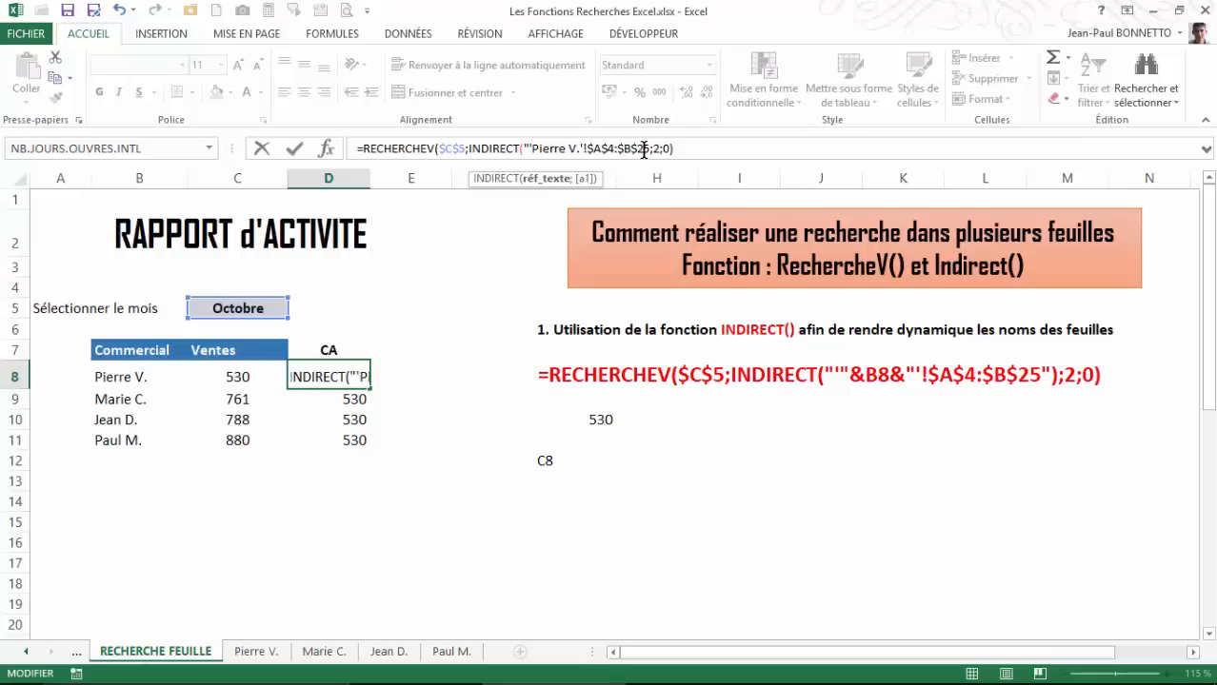
type("\"")
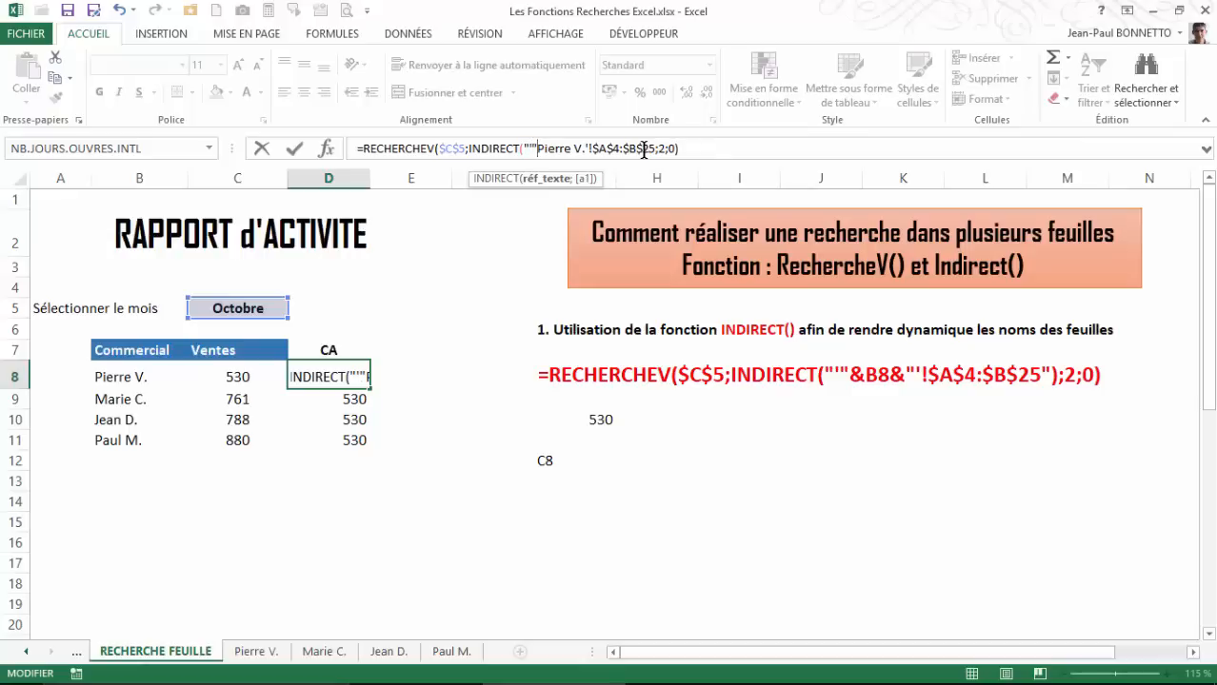
type("&")
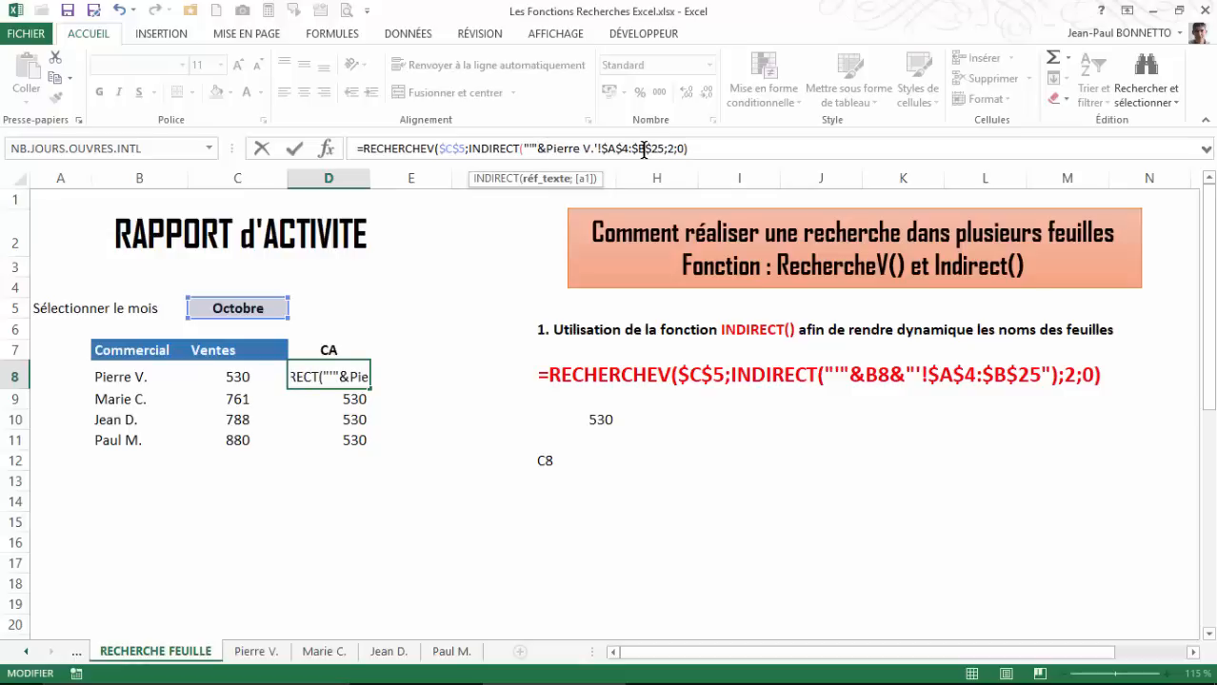
Replace the hard-coded sheet name in the D8 formula with a reference to B8 followed by &.
key("Delete")
key("Delete")
key("Delete")
key("Delete")
key("Delete")
key("Delete")
key("Delete")
key("Delete")
key("Delete")
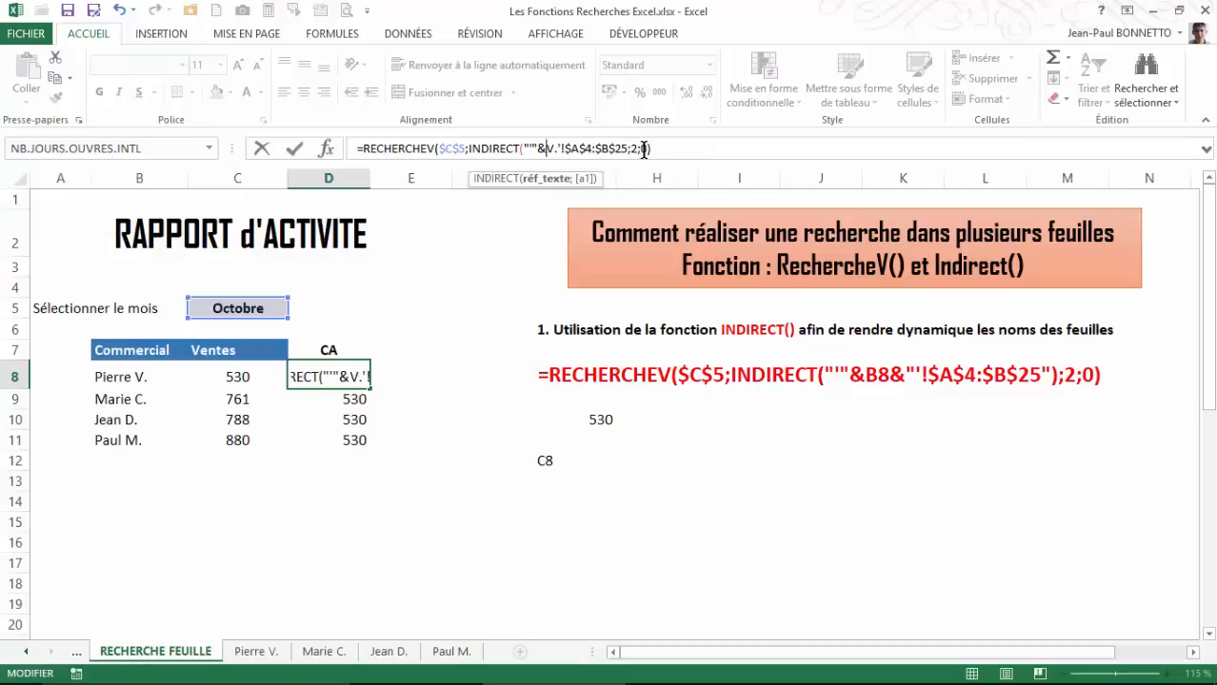
key("Delete")
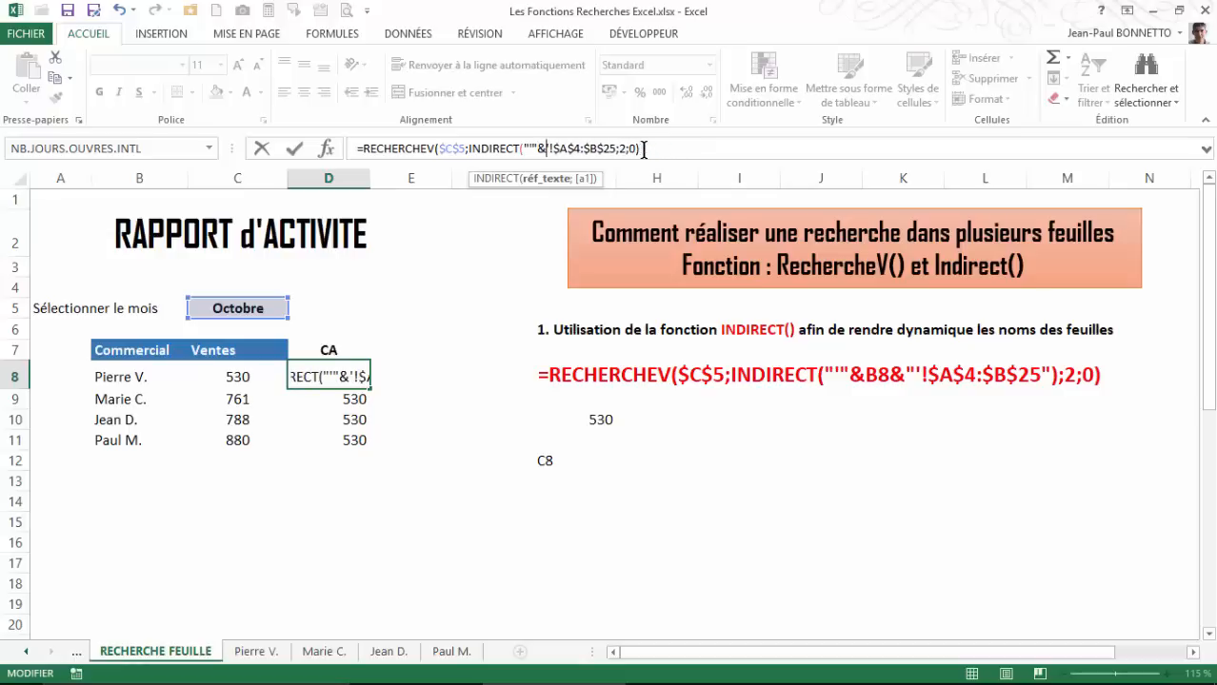
left_click(105, 377)
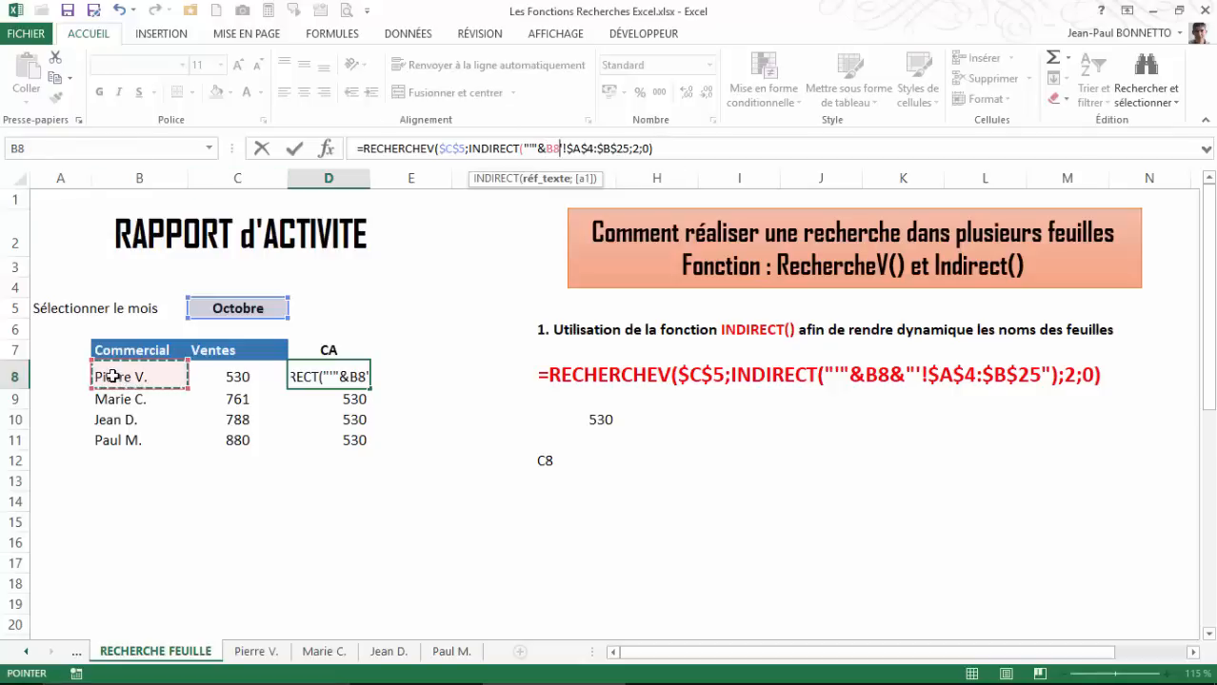
type("&")
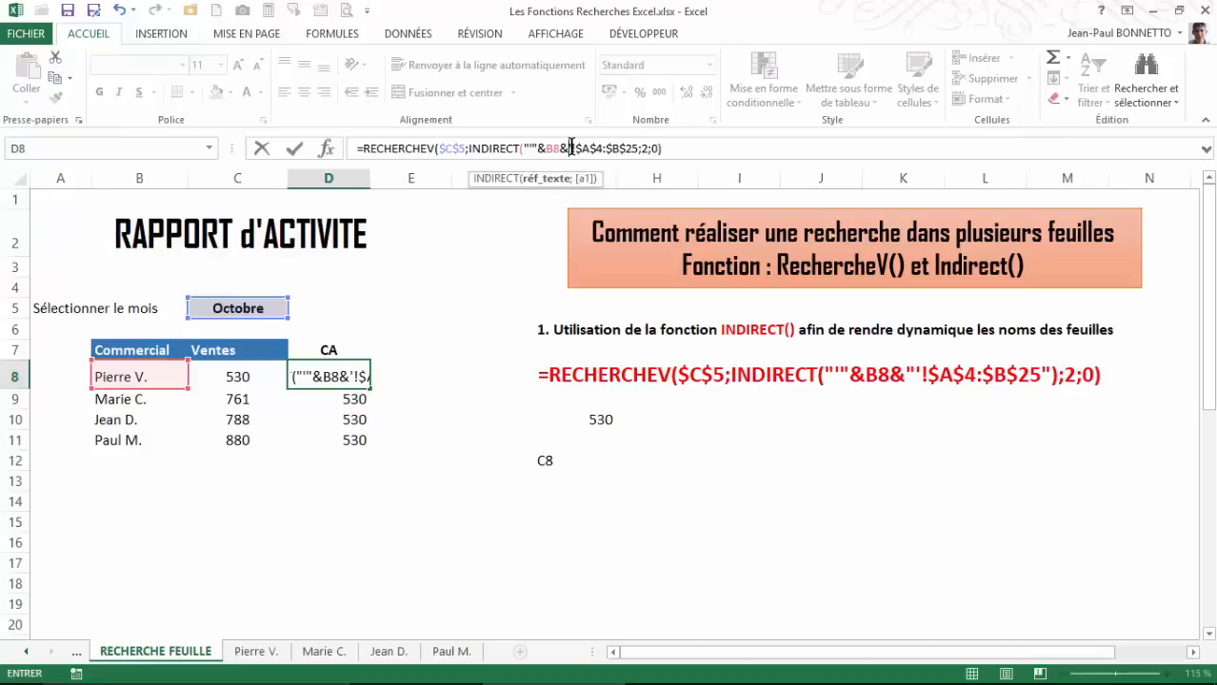
Enclose the remaining '!$A$4:$B$25 text in double quotes, close the INDIRECT parenthesis, and validate the D8 formula.
left_click(569, 147)
type("\"")
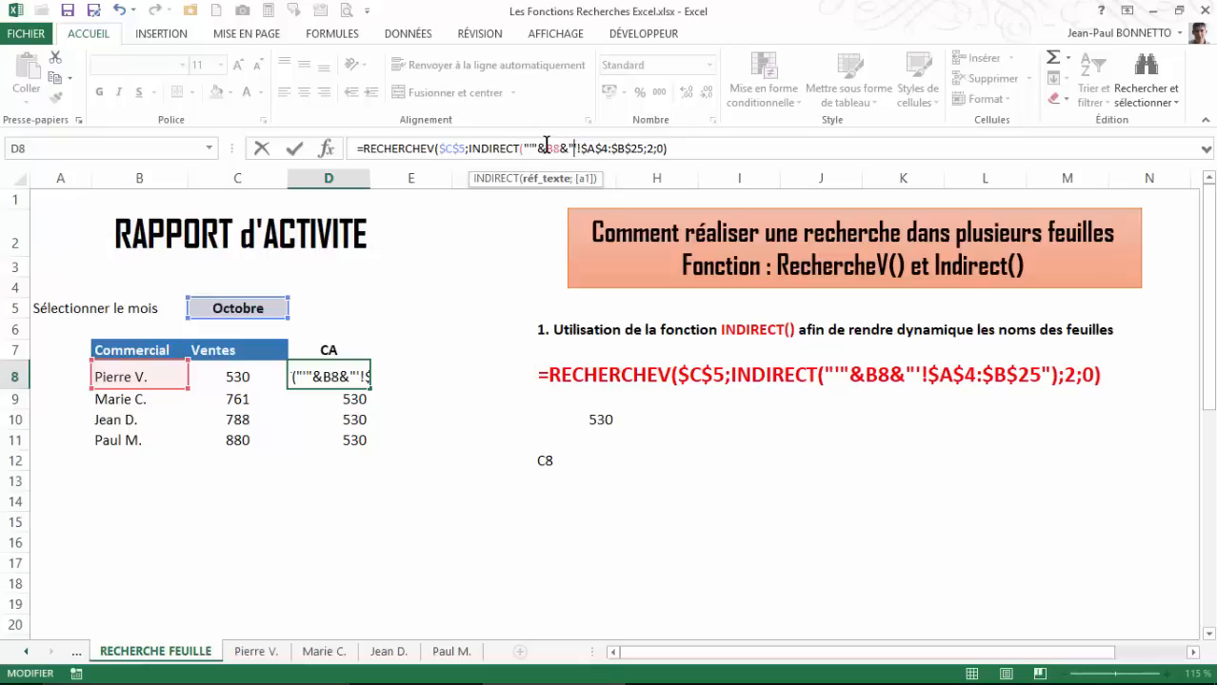
left_click(644, 149)
type("\")")
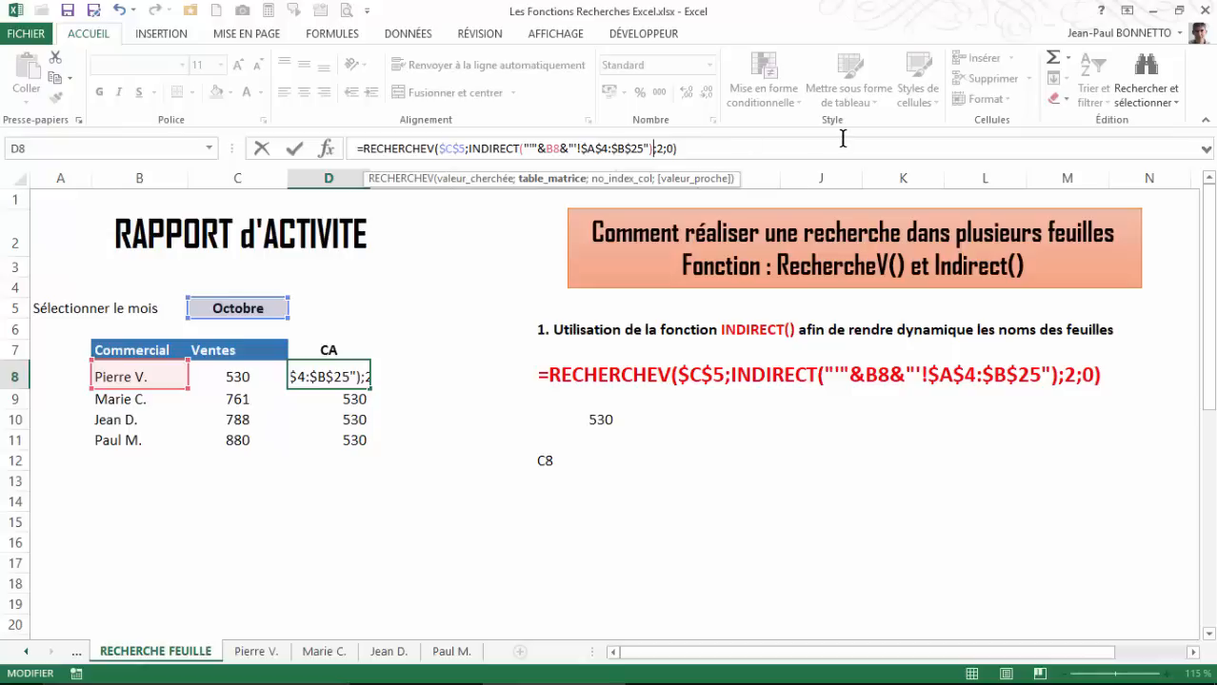
key("Return")
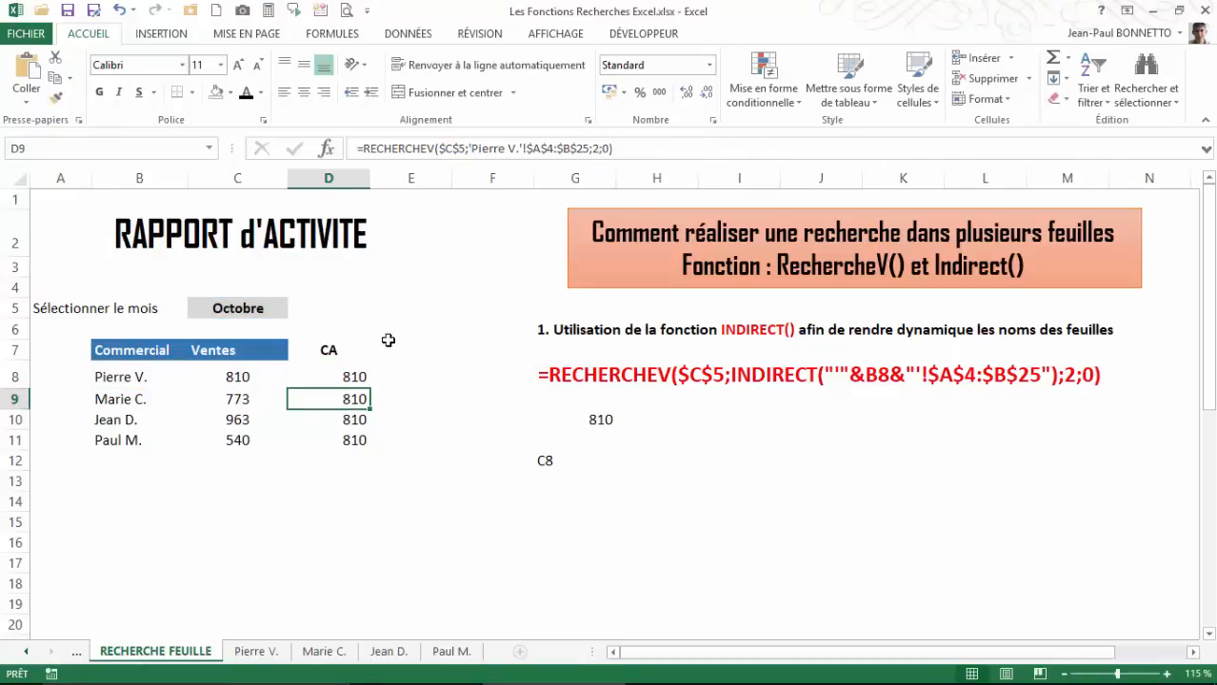
Fill the D8 formula down to D11 and check the copied formulas in the CA column.
left_click(357, 374)
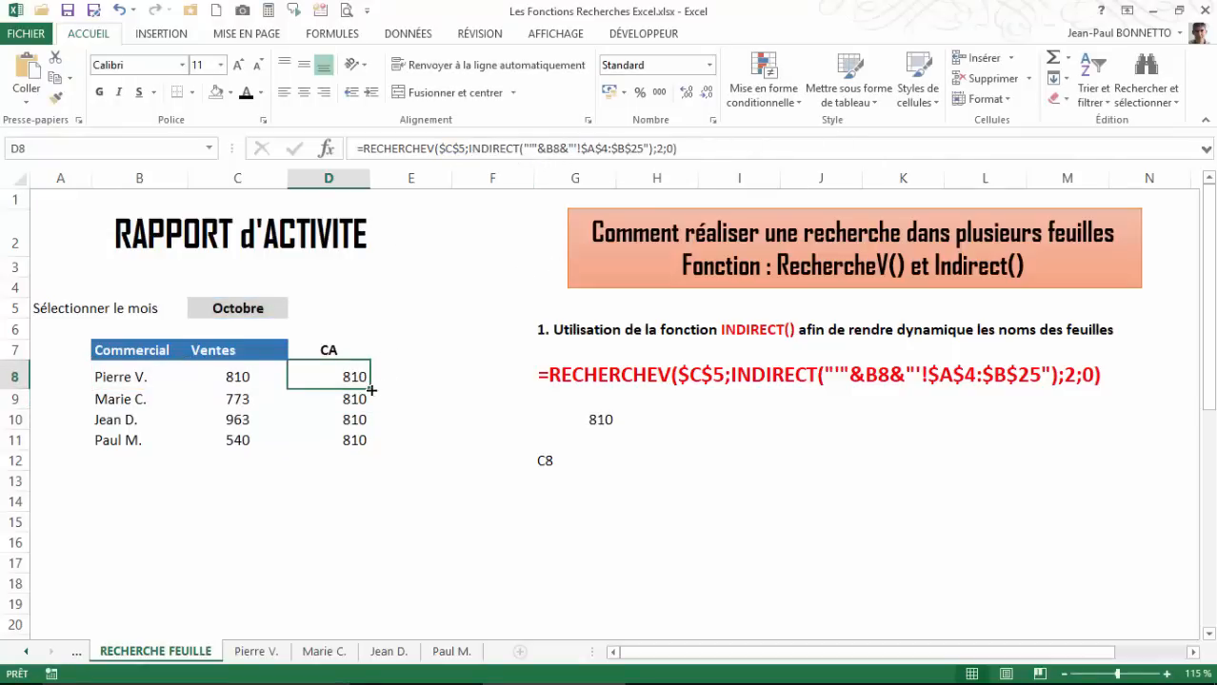
left_click_drag(370, 389, 373, 448)
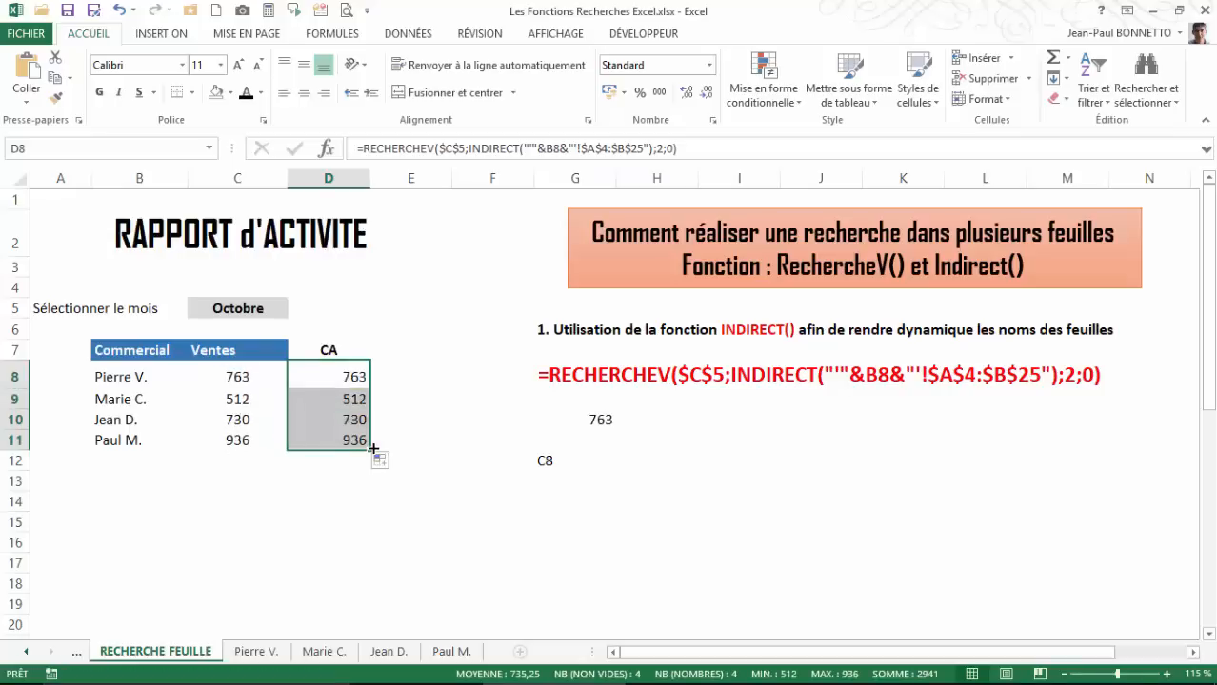
left_click(345, 398)
left_click(355, 419)
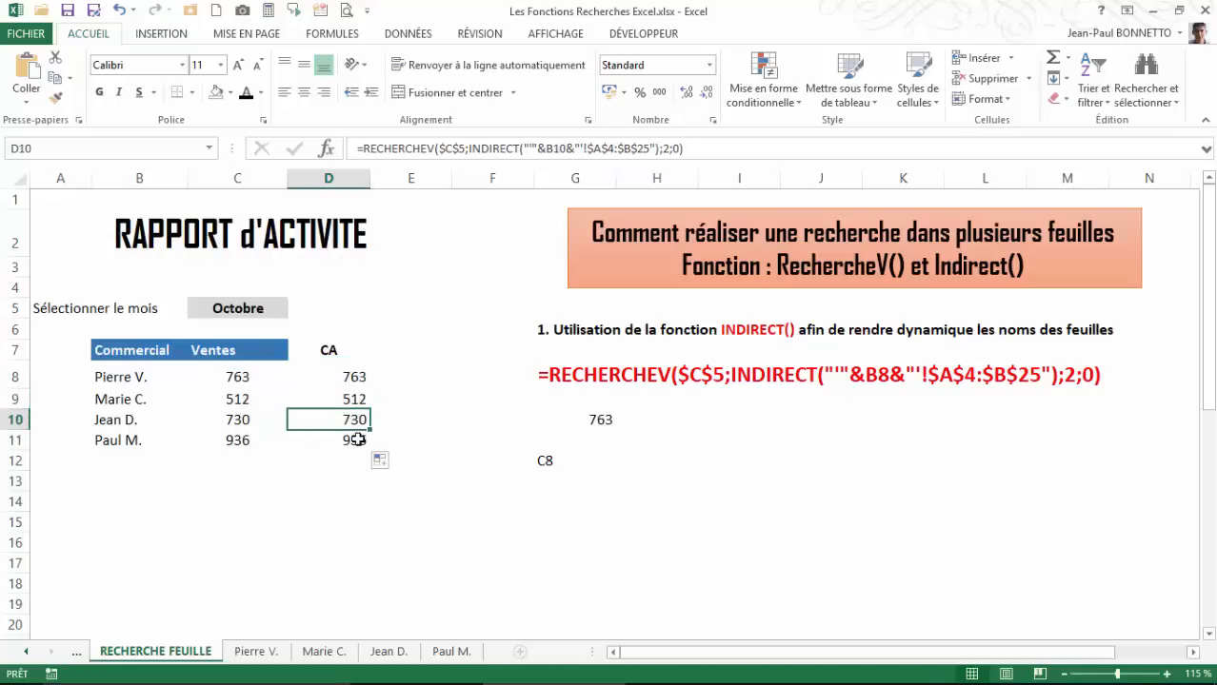
left_click(357, 440)
left_click(355, 420)
left_click(352, 399)
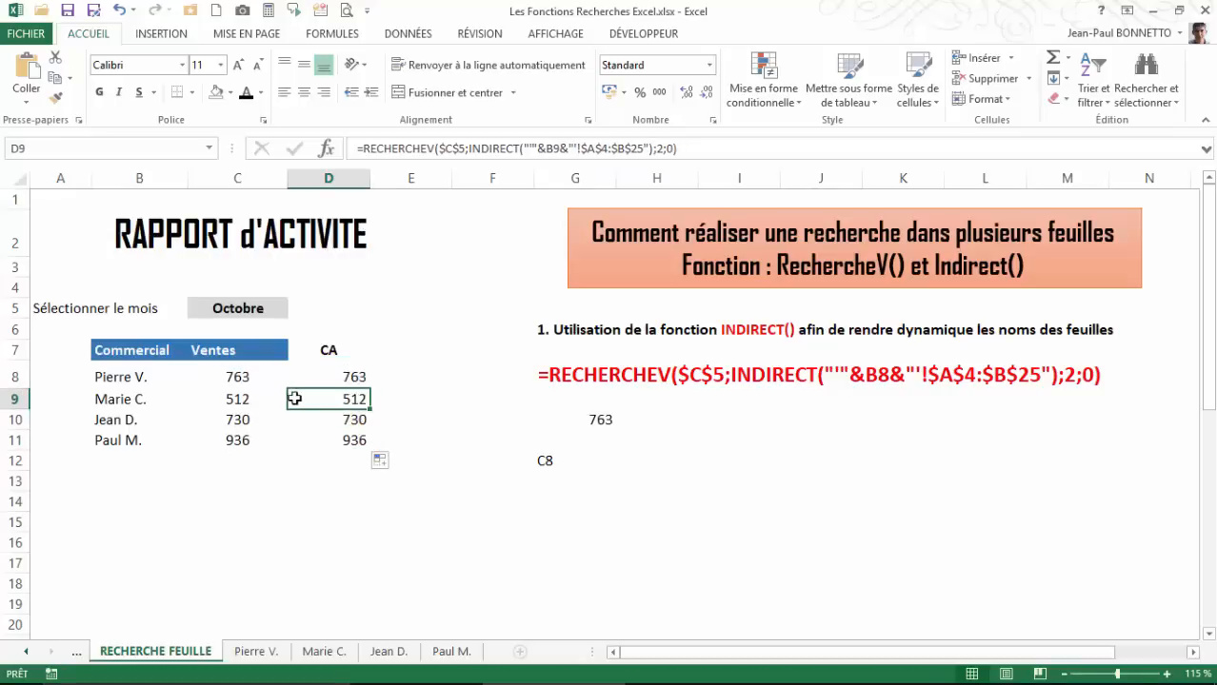
Review how the D8 formula uses the salesperson name in column B, compared with the INDIRECT test in G10.
left_click(137, 400)
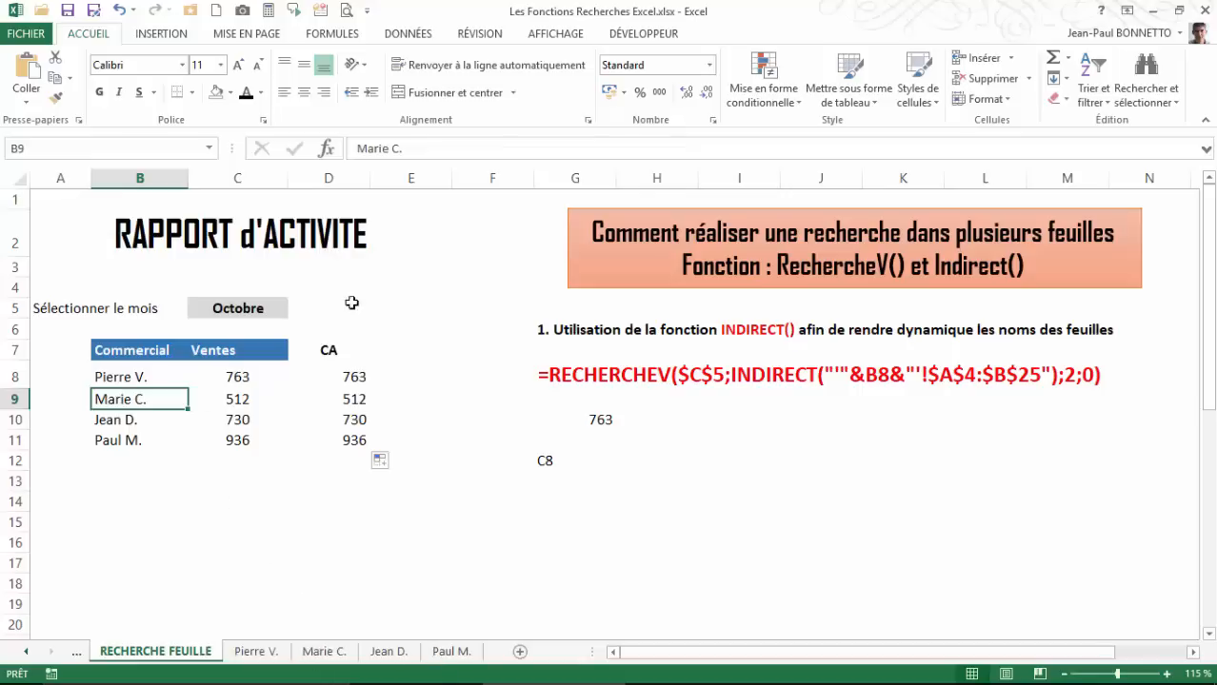
left_click(349, 383)
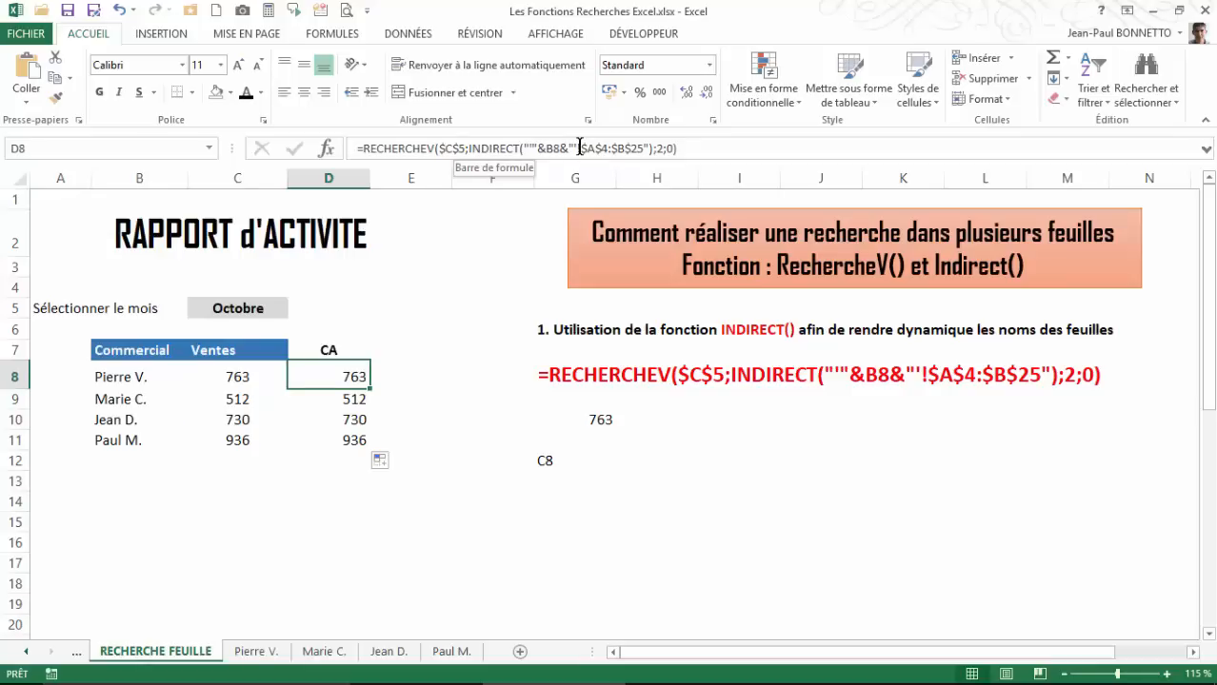
left_click(107, 379)
left_click(354, 377)
left_click(574, 419)
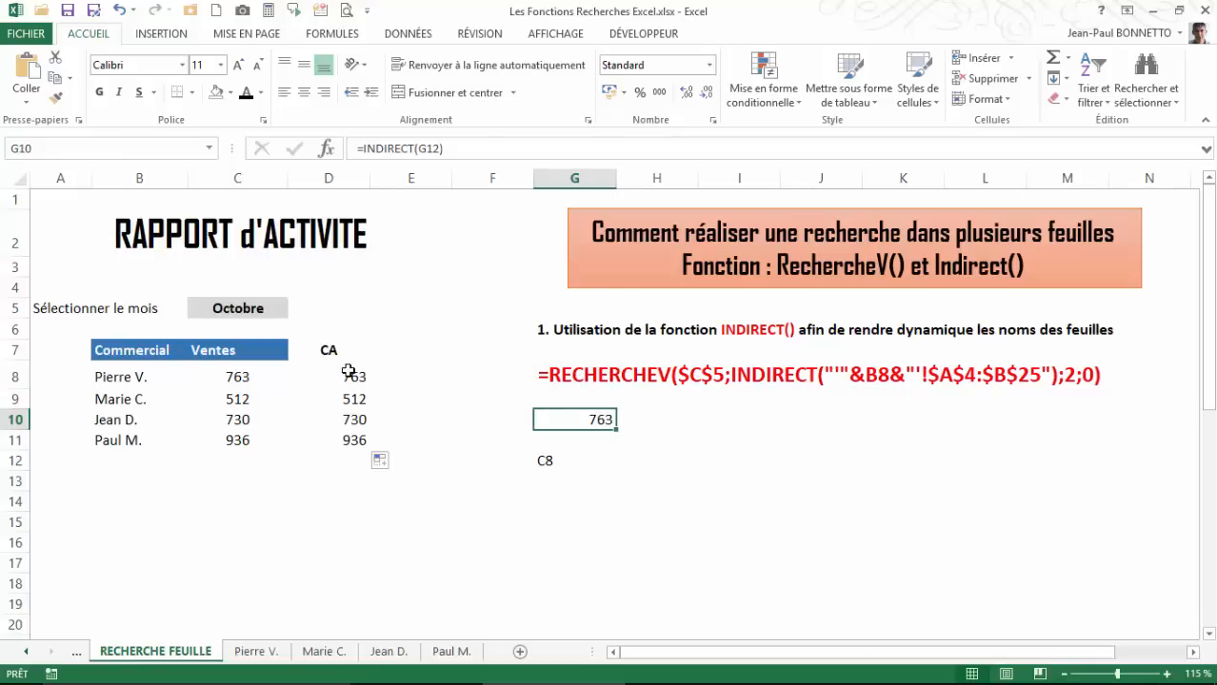
left_click_drag(350, 376, 351, 437)
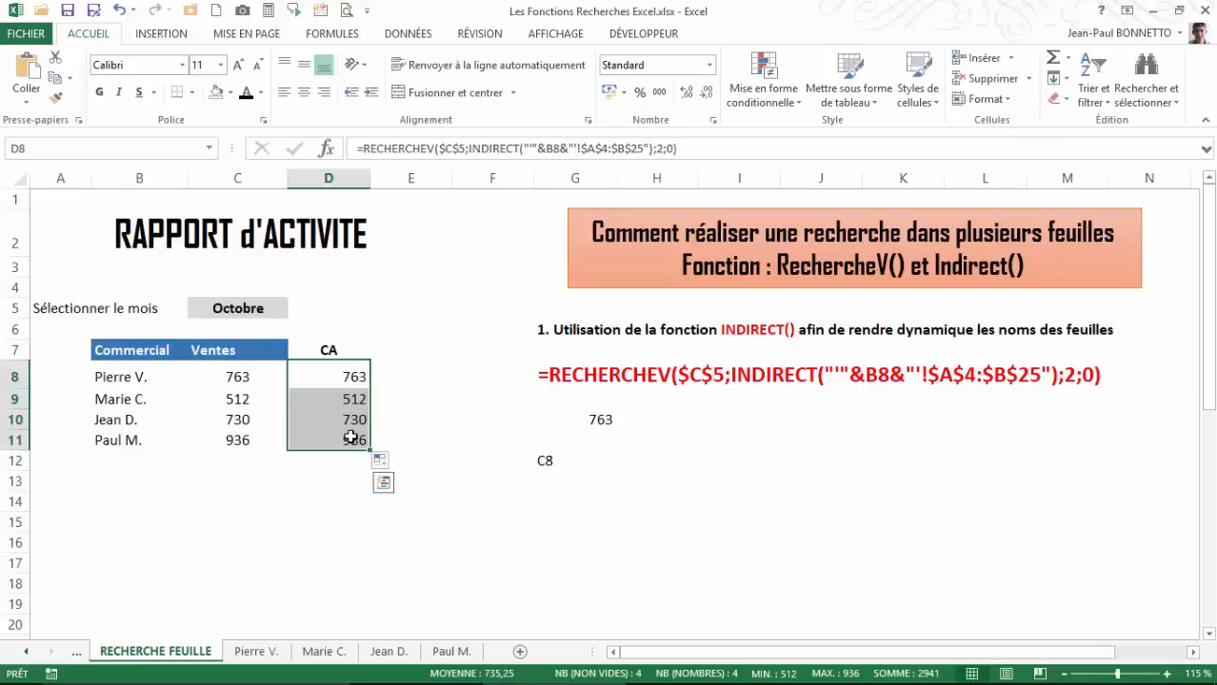
Set the report month in C5 to Décembre.
left_click(259, 312)
left_click(296, 309)
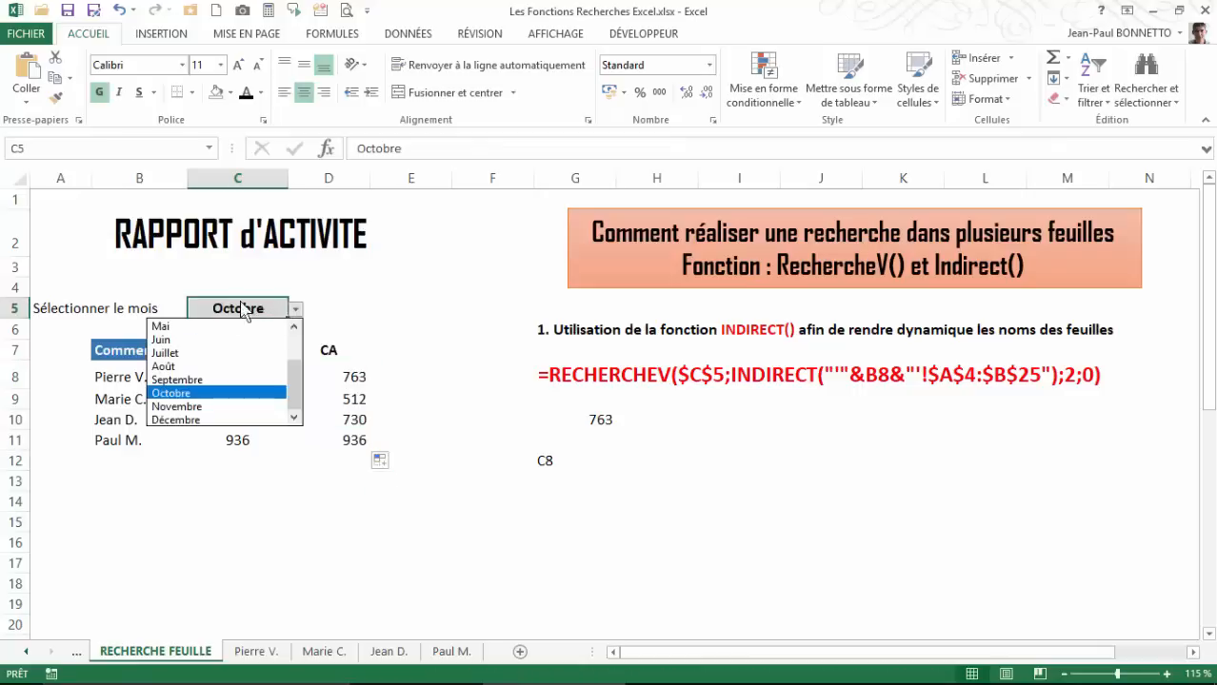
left_click(190, 420)
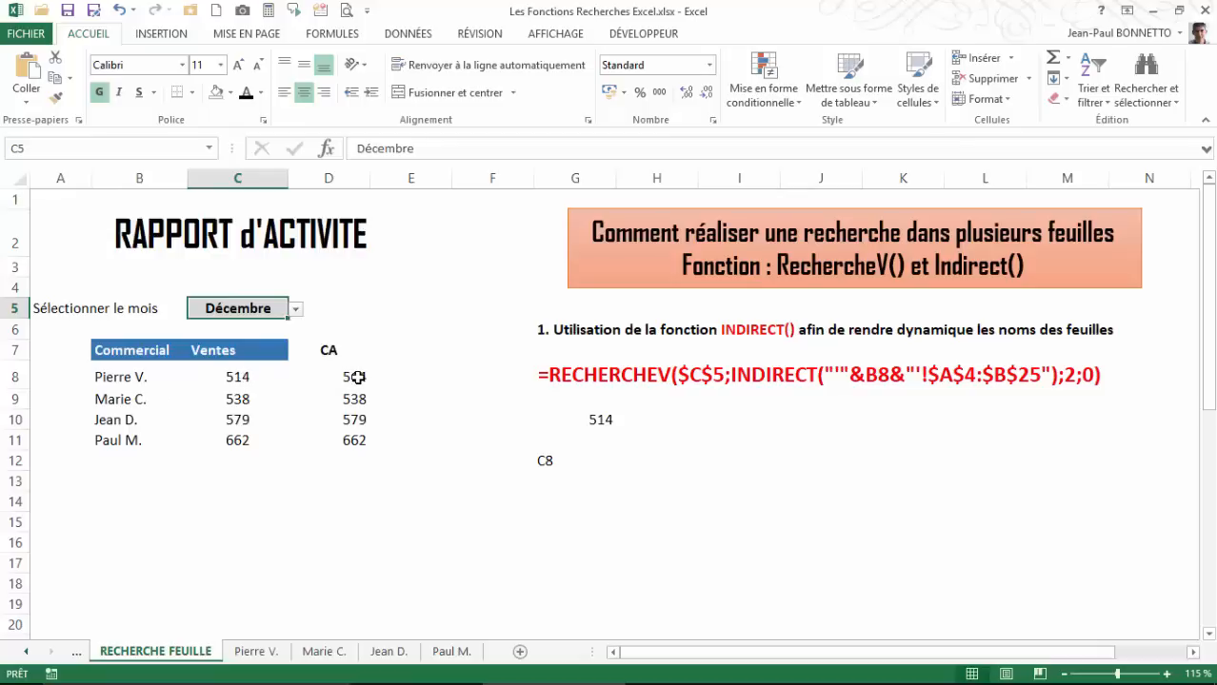
Compare the Décembre sales on each of the four salesperson sheets with the CA column on the RECHERCHE FEUILLE sheet.
left_click(259, 652)
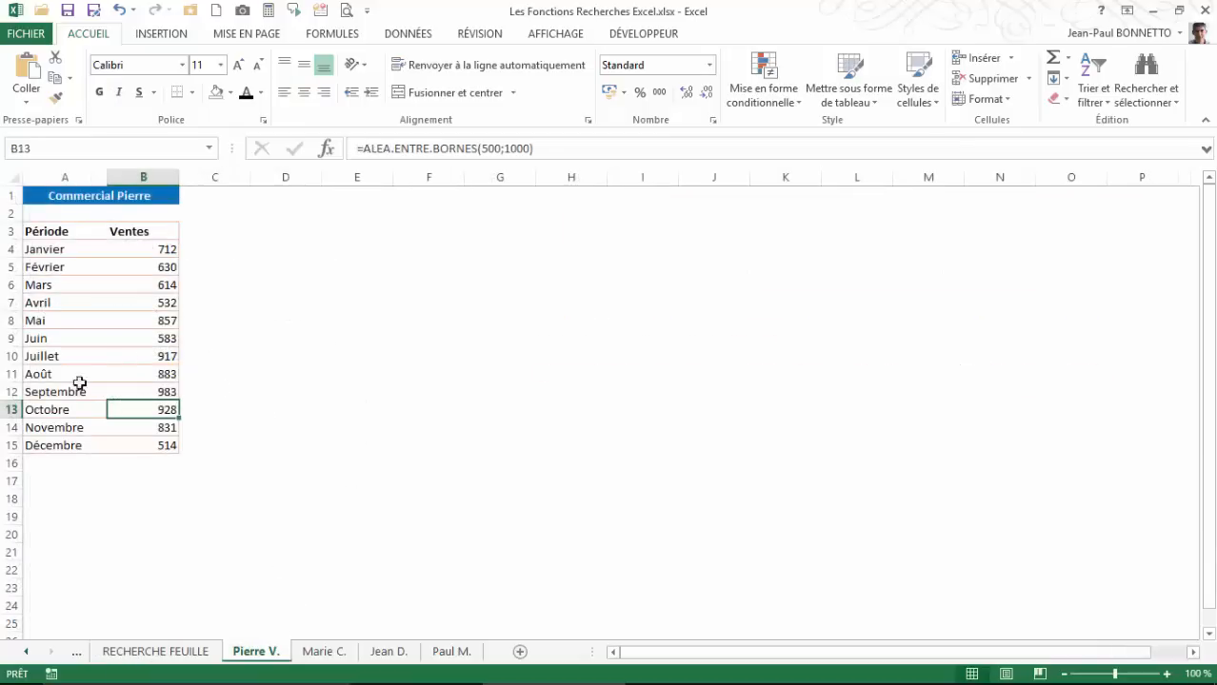
left_click(305, 653)
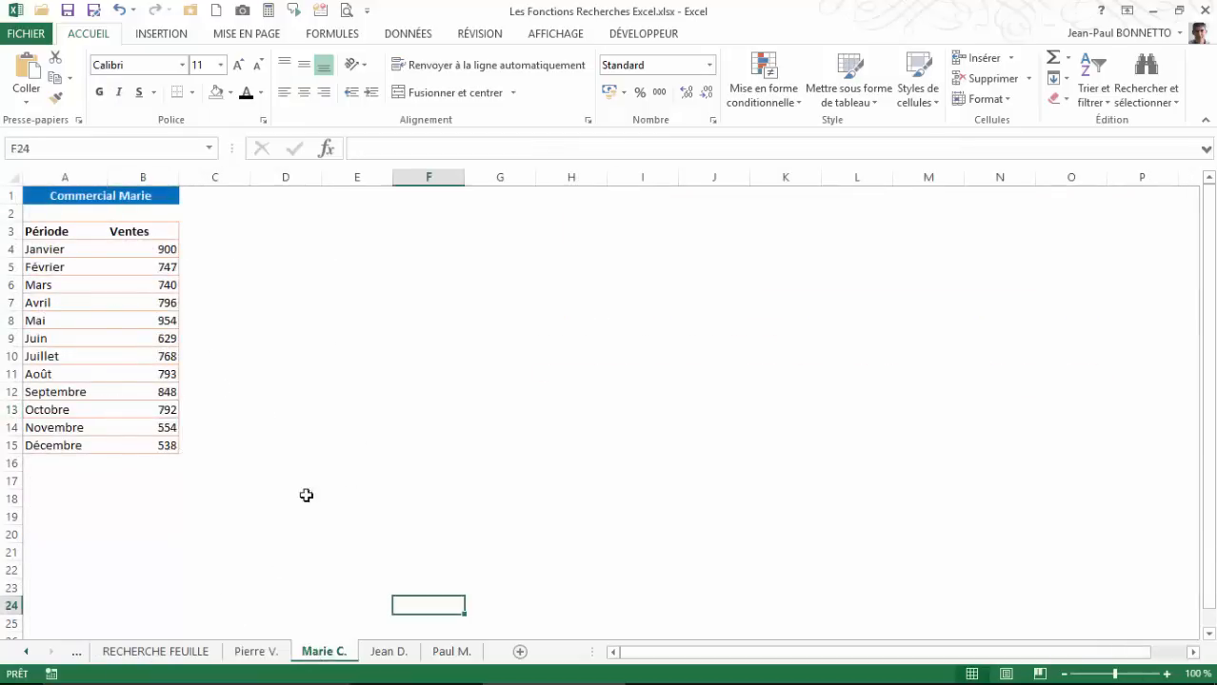
left_click(376, 653)
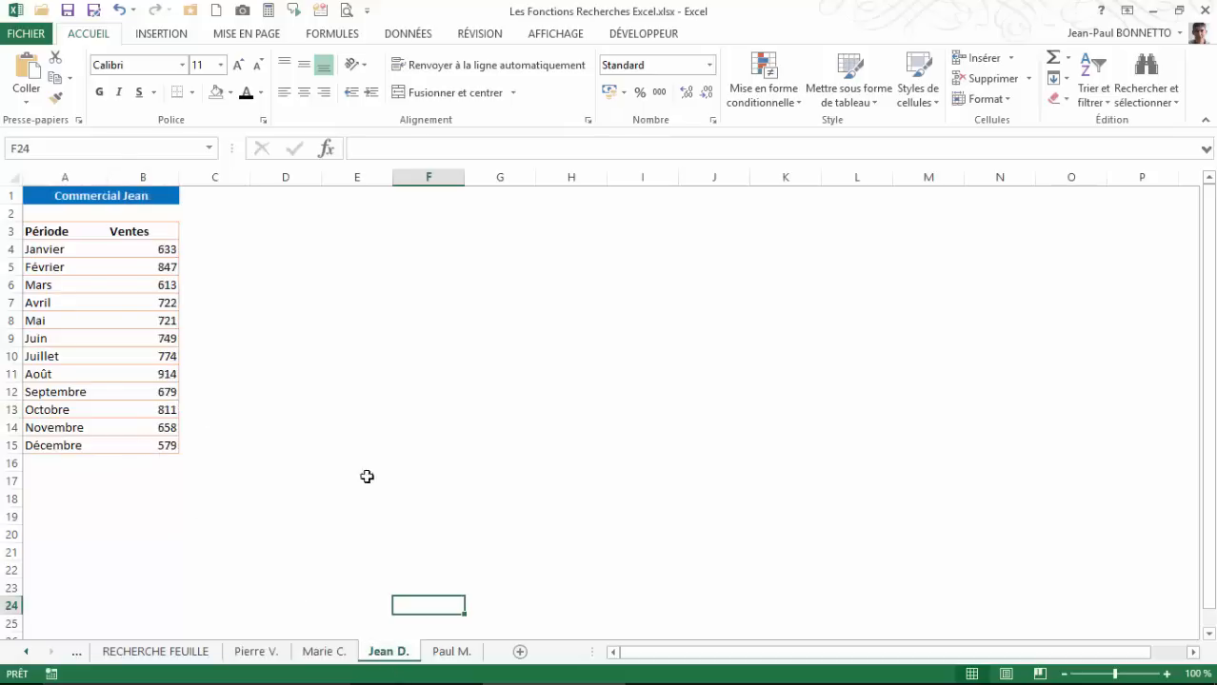
left_click(449, 653)
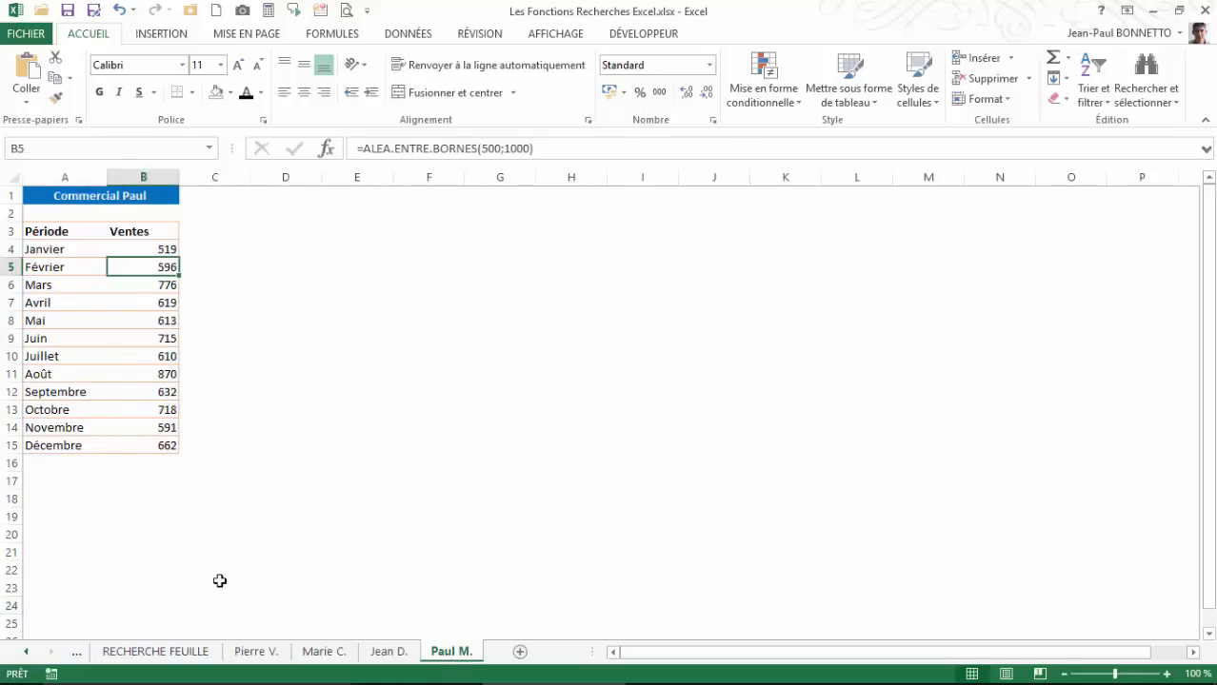
left_click(169, 653)
left_click(363, 426)
left_click(364, 440)
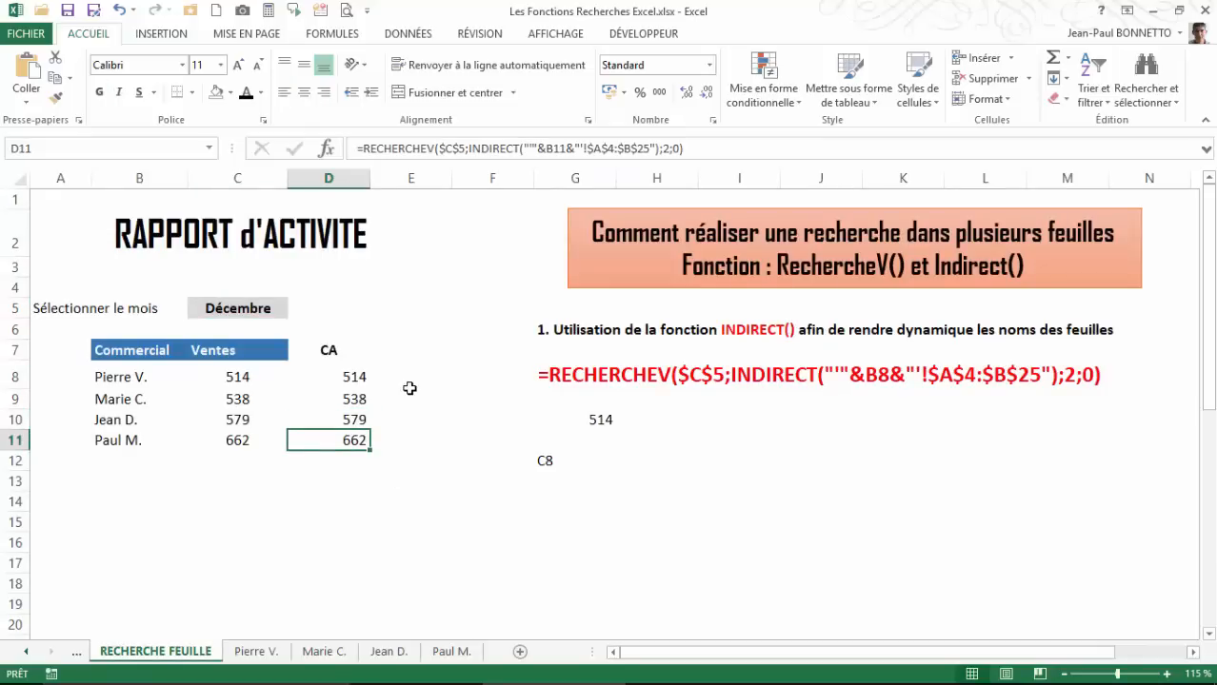
Clear the INDIRECT test cells G9:G12 and check the formula in C8.
left_click(588, 421)
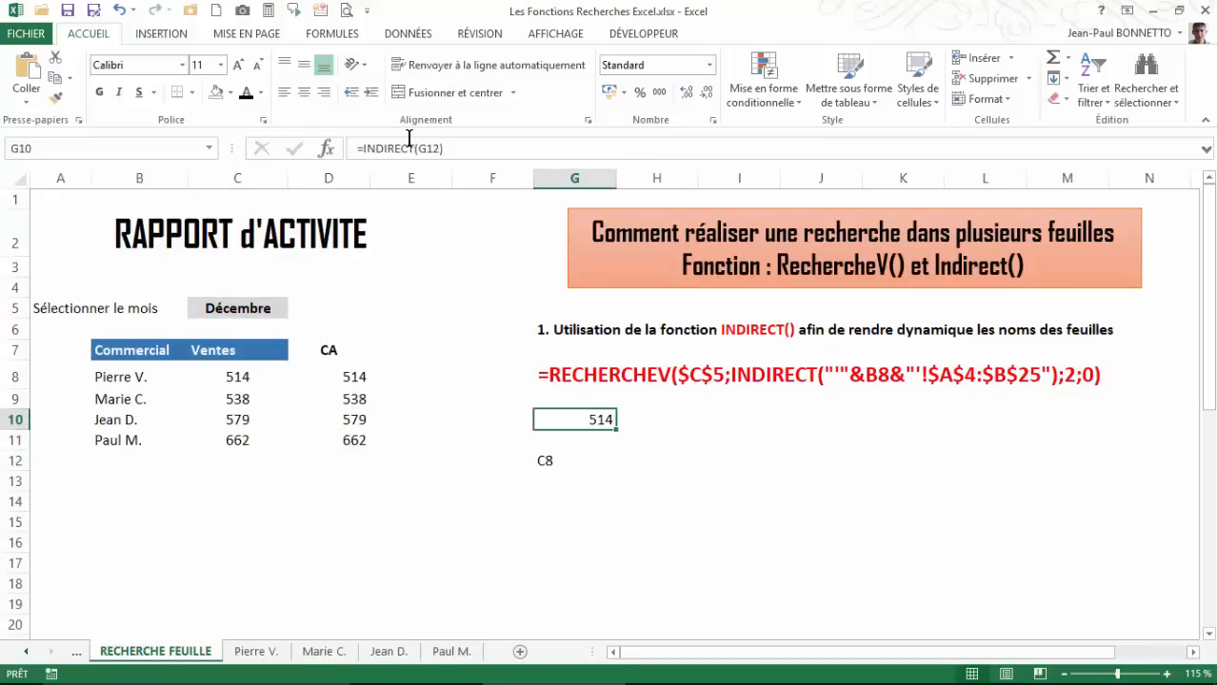
left_click(618, 376)
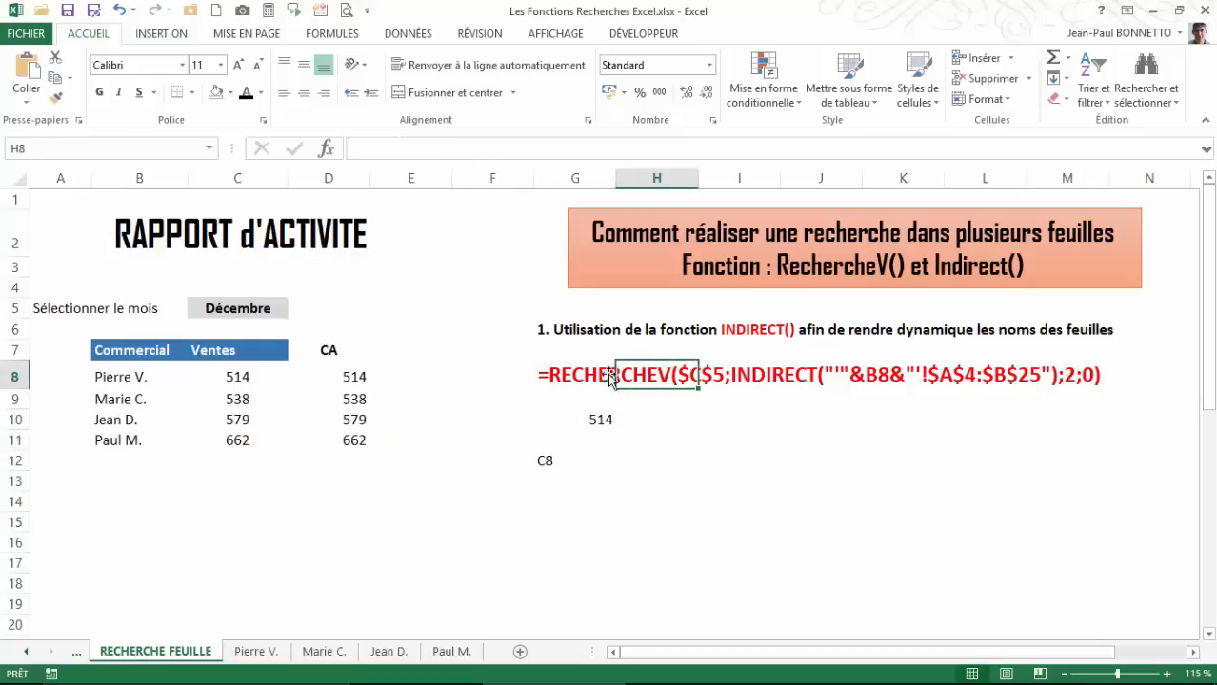
left_click_drag(557, 400, 573, 465)
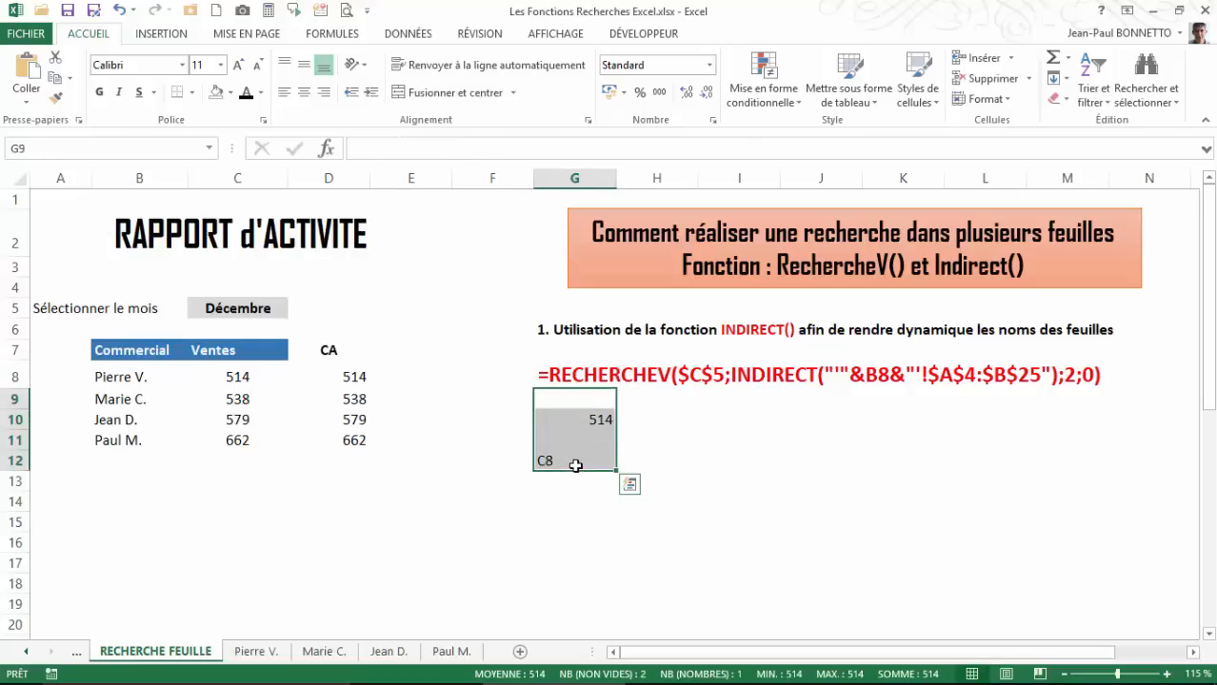
key("Delete")
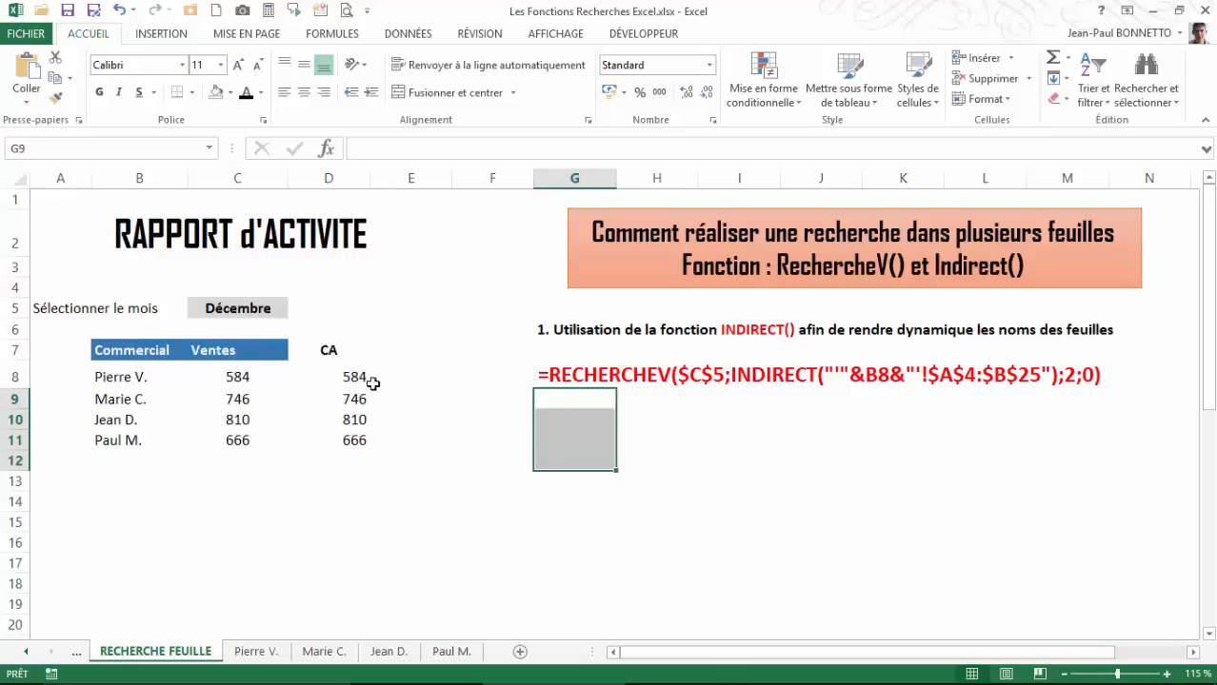
left_click(230, 377)
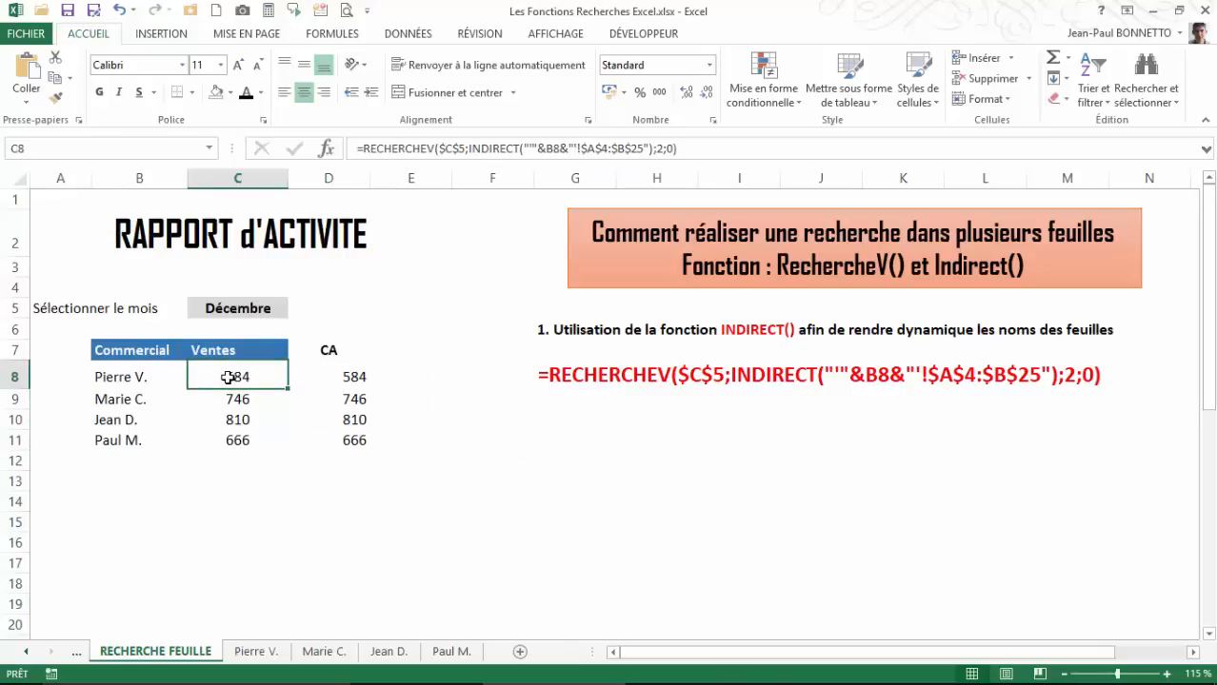